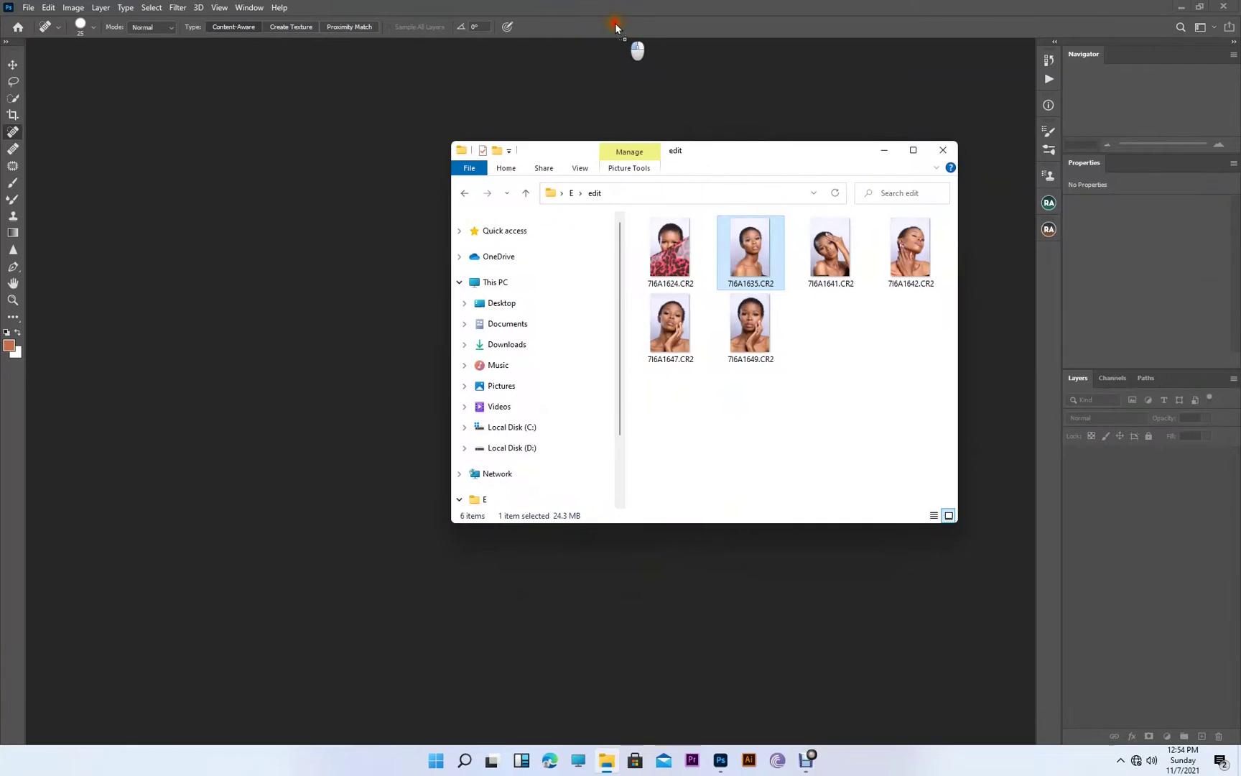
- Open the raw portrait 7I6A1635.CR2 from the E:\edit folder in Camera Raw
{"action": "left_click", "coordinate": [615, 23]}
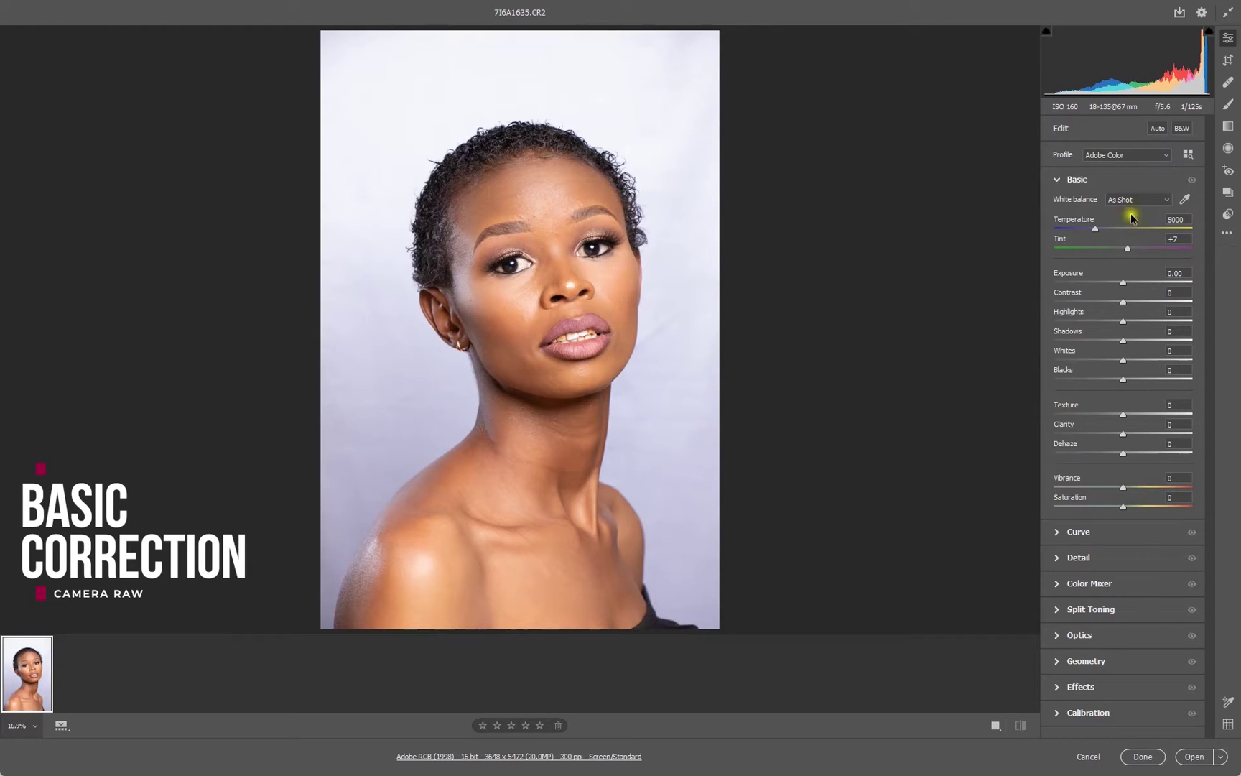
- Try the Daylight white balance, then revert to As Shot and set Temperature 5250, Tint +5
{"action": "left_click", "coordinate": [1127, 201]}
{"action": "left_click", "coordinate": [1129, 233]}
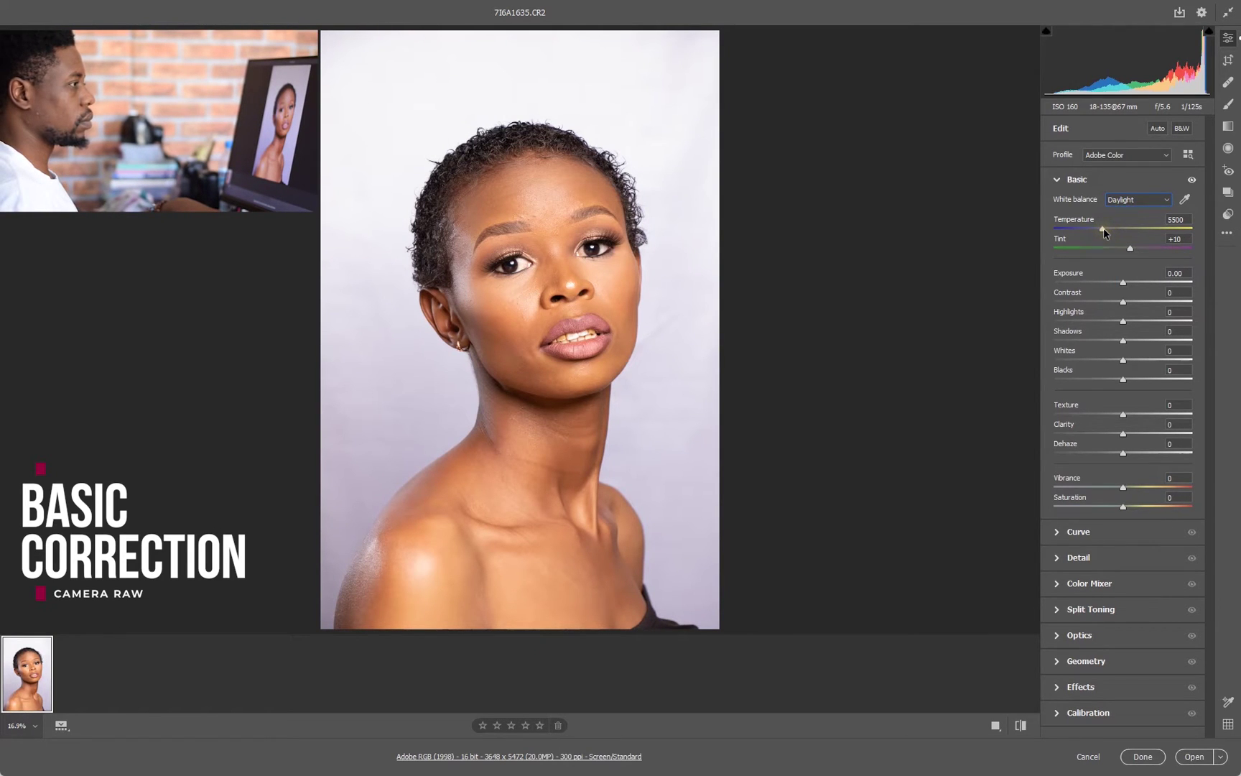
{"action": "left_click_drag", "start_coordinate": [1128, 247], "coordinate": [1125, 249]}
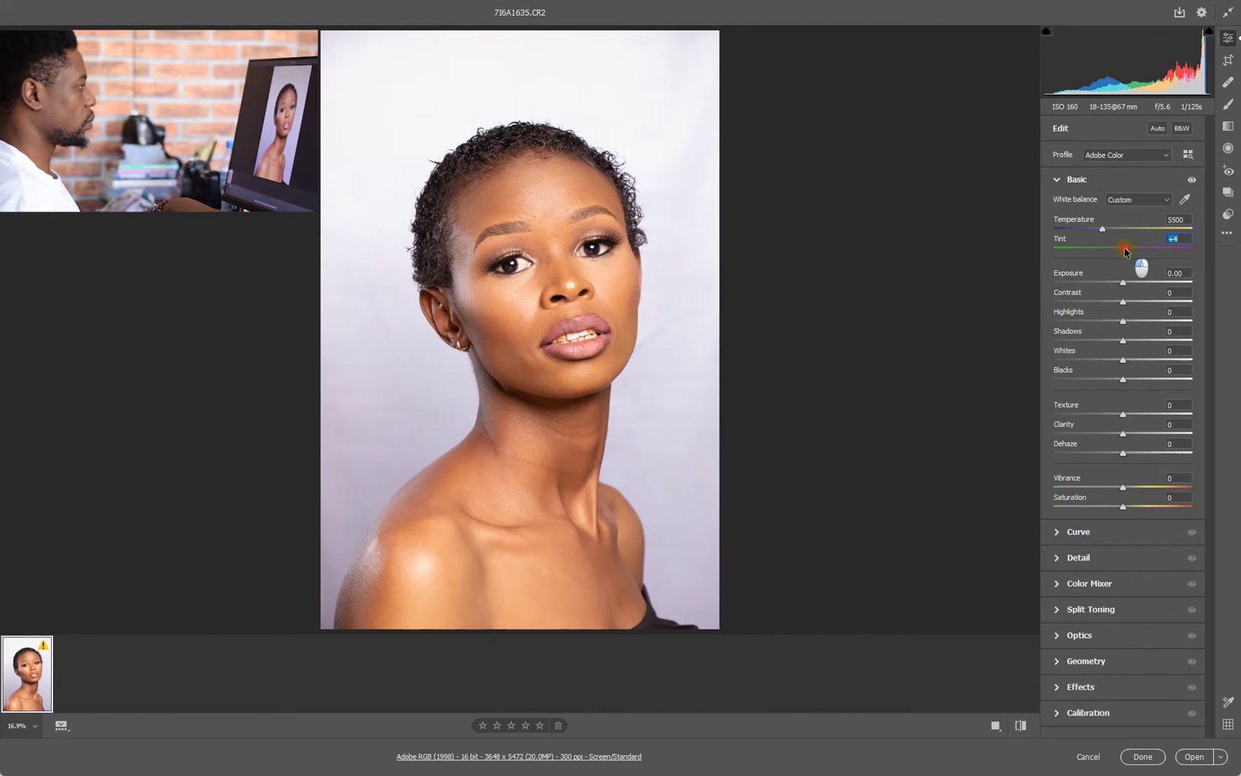
{"action": "left_click", "coordinate": [1123, 200]}
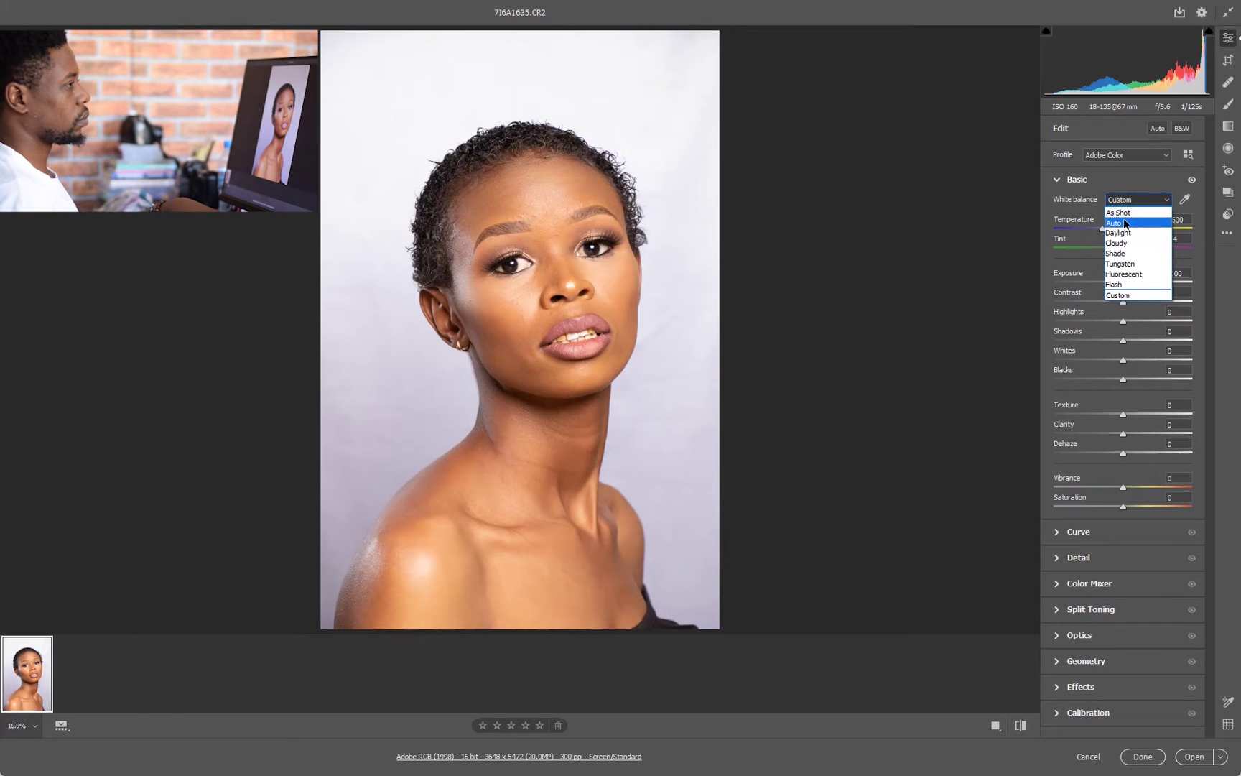
{"action": "left_click", "coordinate": [1124, 212]}
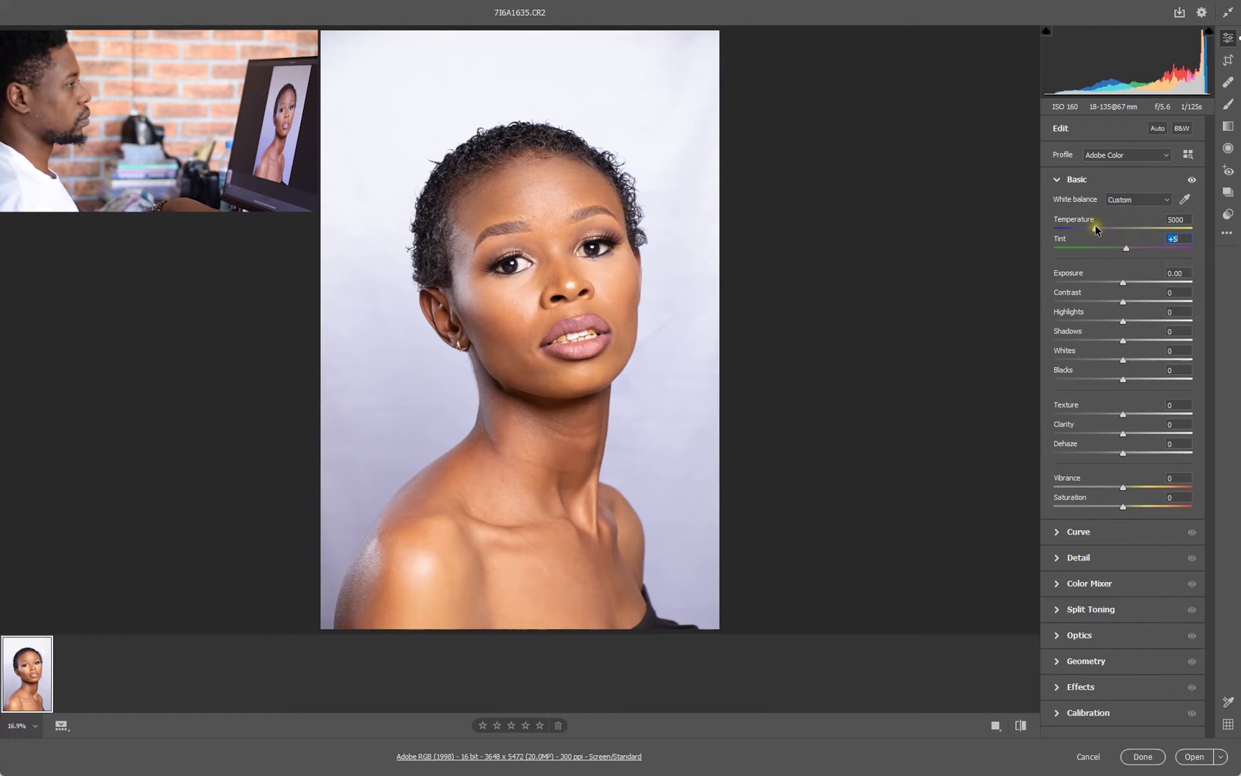
{"action": "left_click_drag", "start_coordinate": [1095, 230], "coordinate": [1100, 231]}
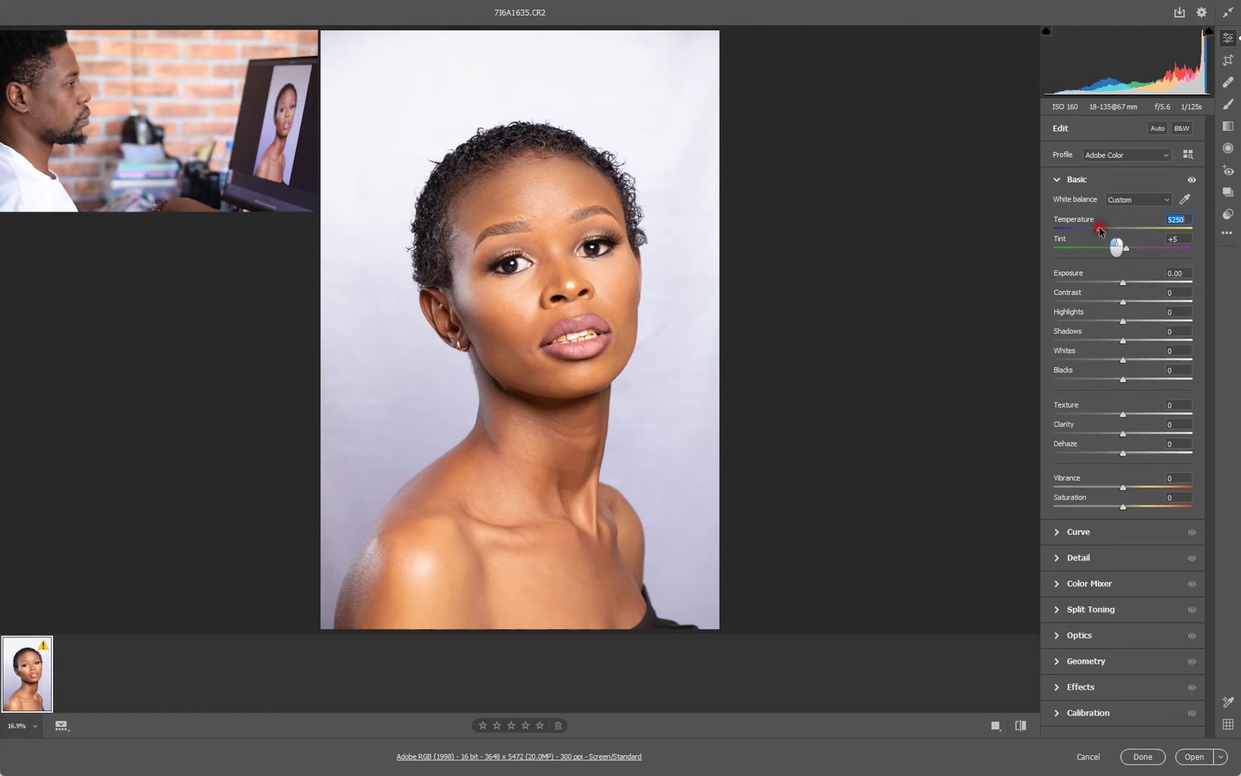
{"action": "left_click", "coordinate": [1119, 182]}
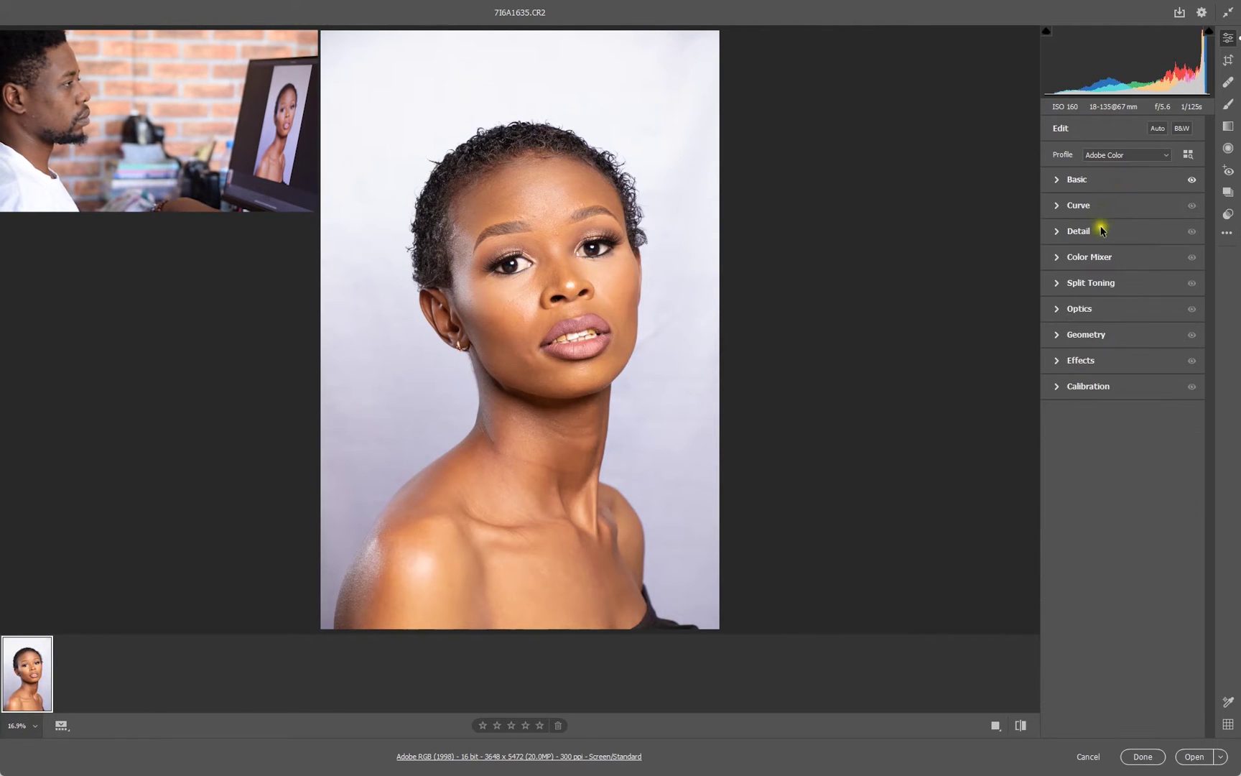
- In the Basic panel, set Highlights to -29, Contrast to +14 and Whites to -17
{"action": "left_click", "coordinate": [1102, 181]}
{"action": "mouse_move", "coordinate": [1123, 321]}
{"action": "left_mouse_down"}
{"action": "mouse_move", "coordinate": [1104, 321]}
{"action": "mouse_move", "coordinate": [1147, 340]}
{"action": "left_mouse_up"}
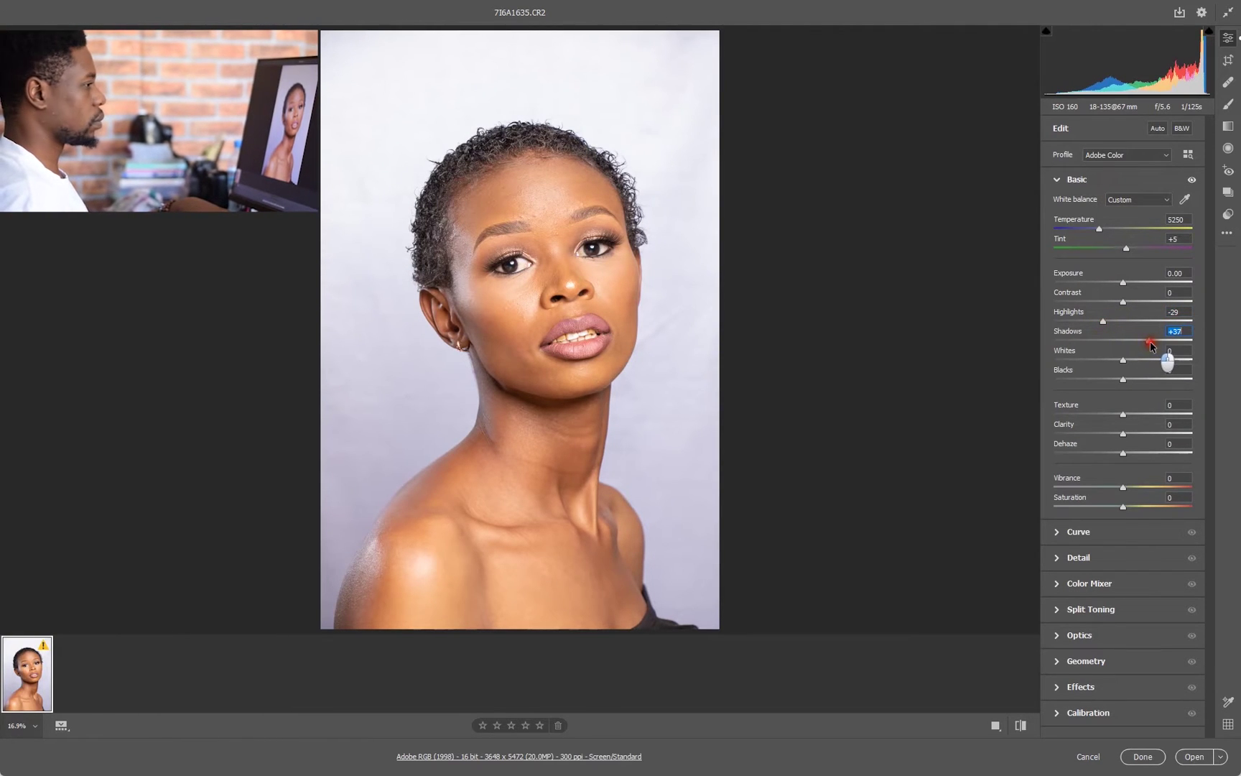
{"action": "left_click_drag", "start_coordinate": [1124, 301], "coordinate": [1130, 302]}
{"action": "left_click_drag", "start_coordinate": [1124, 360], "coordinate": [1108, 379]}
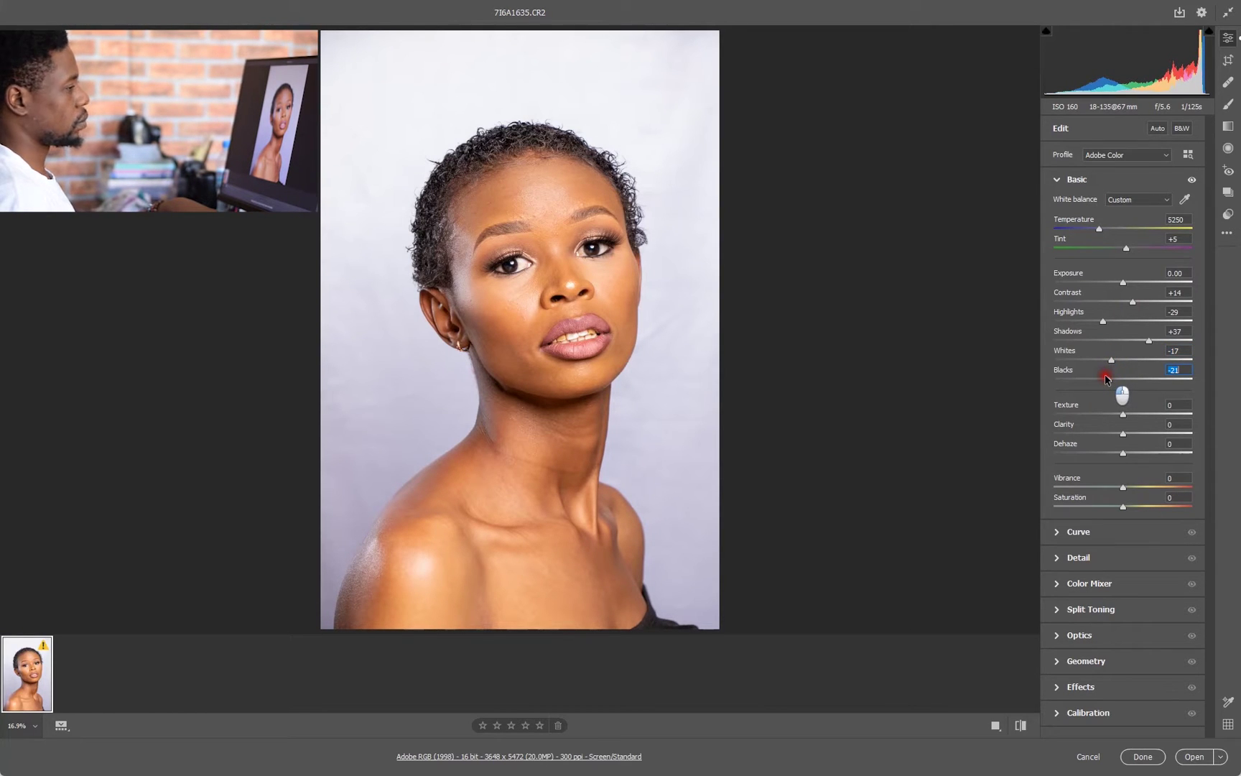
- Add Texture +4 and Dehaze +5, lower Saturation to -8, and compare before/after
{"action": "left_click_drag", "start_coordinate": [1124, 414], "coordinate": [1125, 415]}
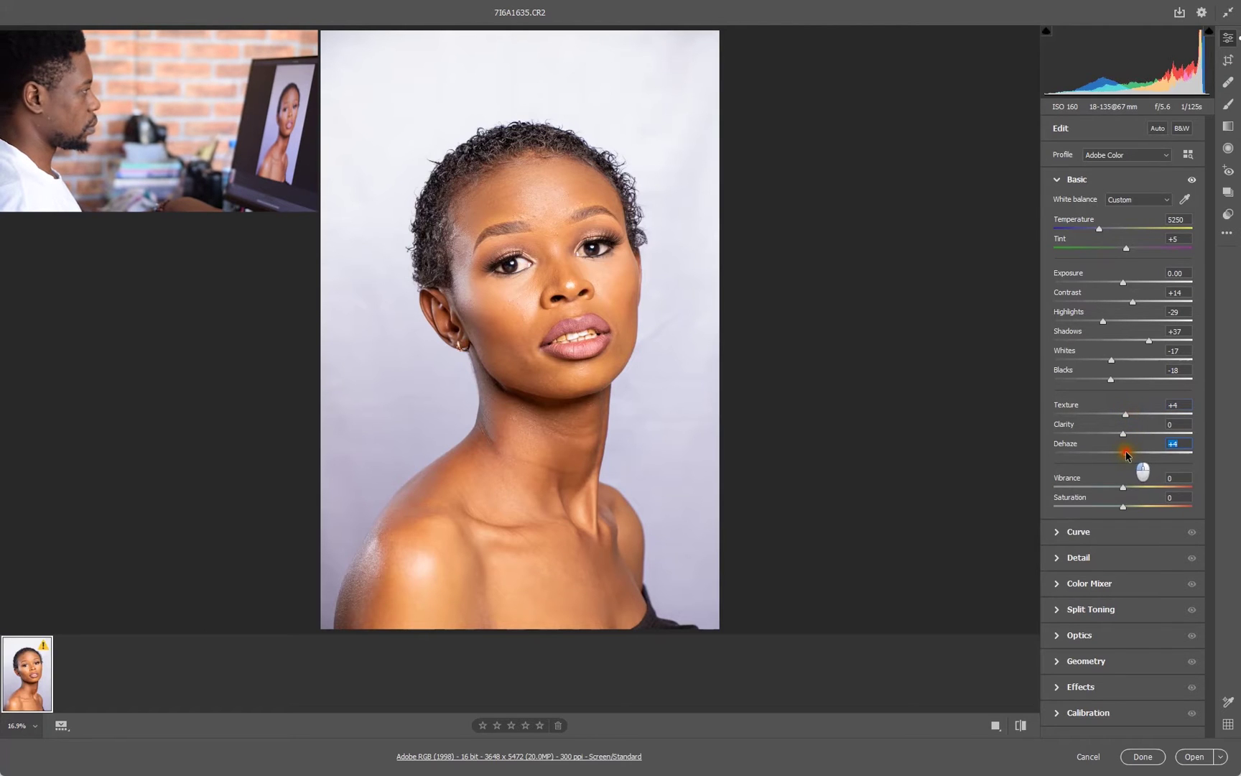
{"action": "left_click_drag", "start_coordinate": [1125, 454], "coordinate": [1126, 453]}
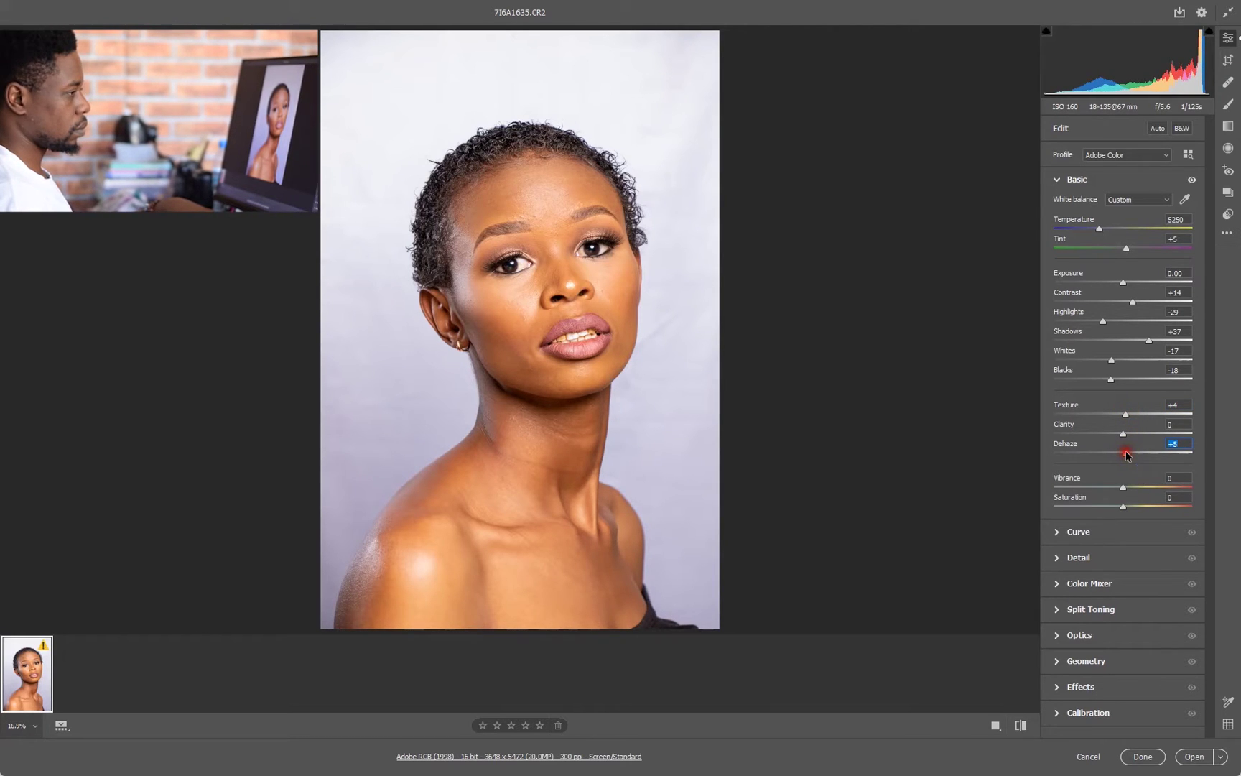
{"action": "left_click_drag", "start_coordinate": [1123, 506], "coordinate": [1130, 488]}
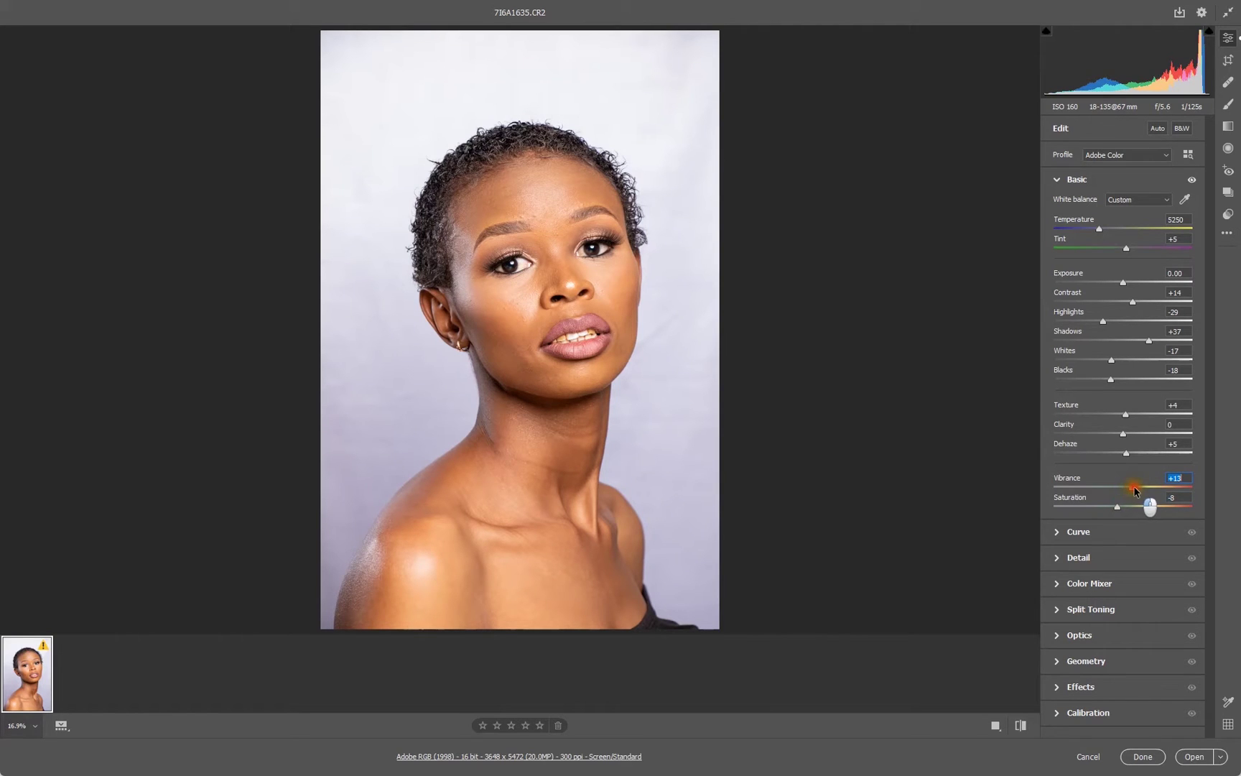
{"action": "key", "text": "backslash"}
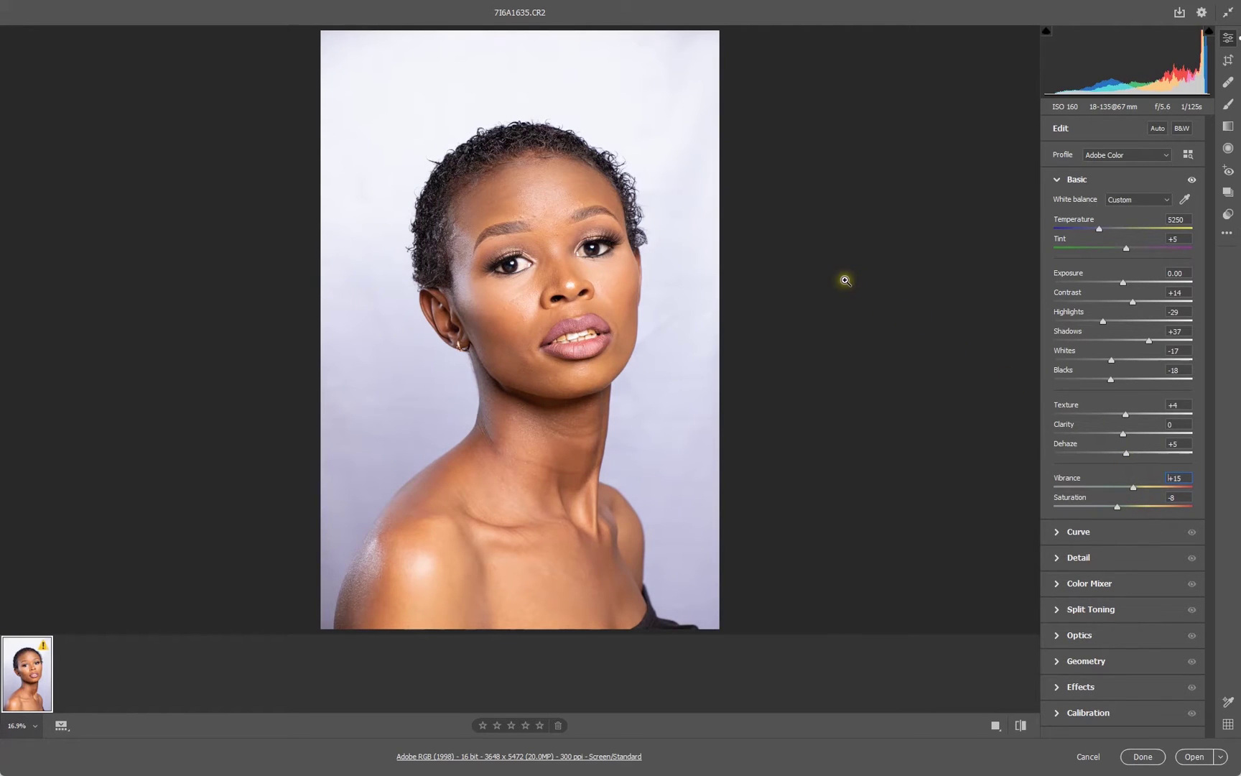
{"action": "key", "text": "backslash"}
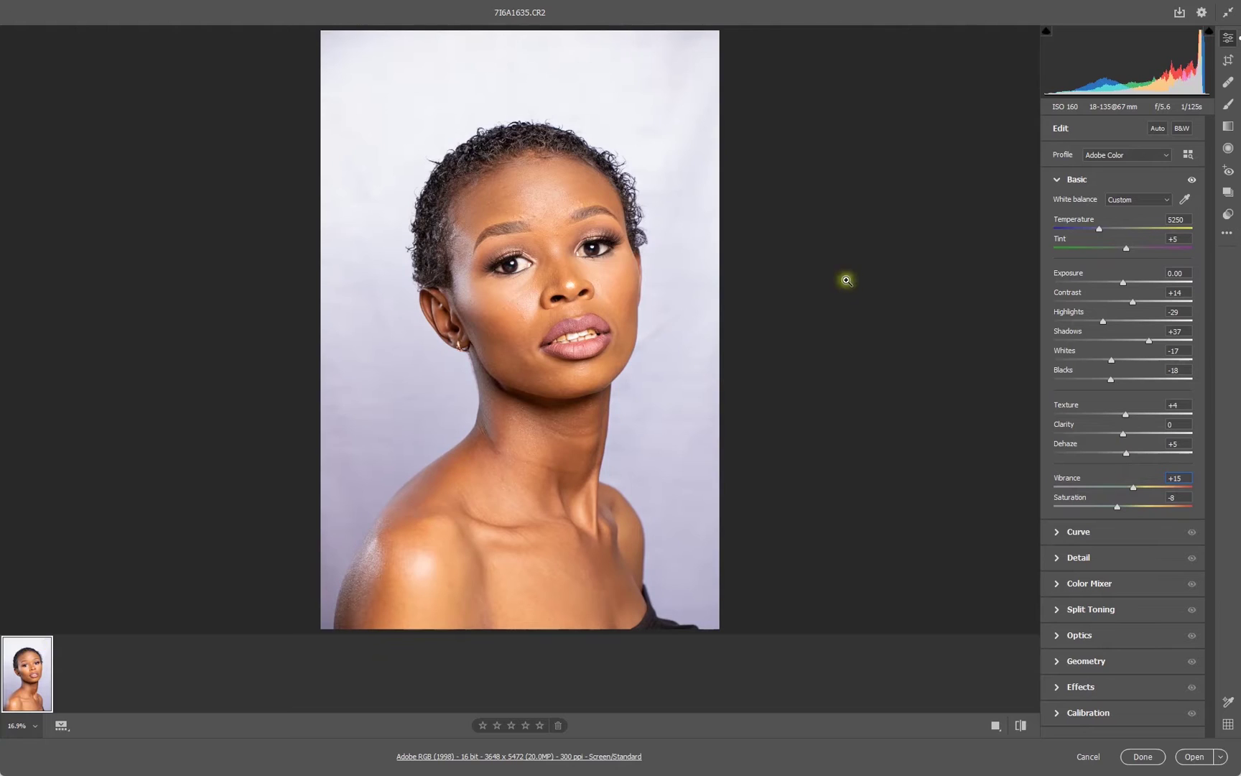
{"action": "left_click", "coordinate": [1116, 179]}
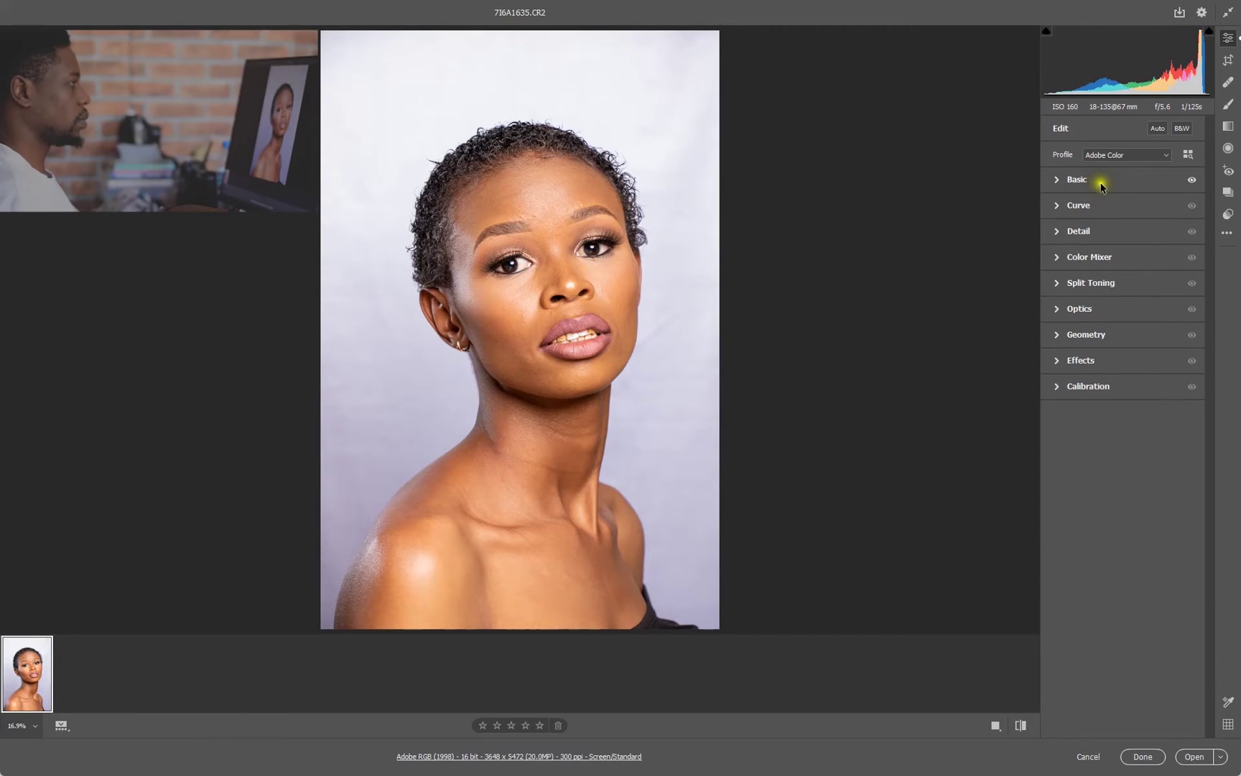
- Paint an Adjustment Brush (Temperature +6, Exposure +0.20, Shadows +13) over the chin, jaw and ear
{"action": "left_click", "coordinate": [1101, 179]}
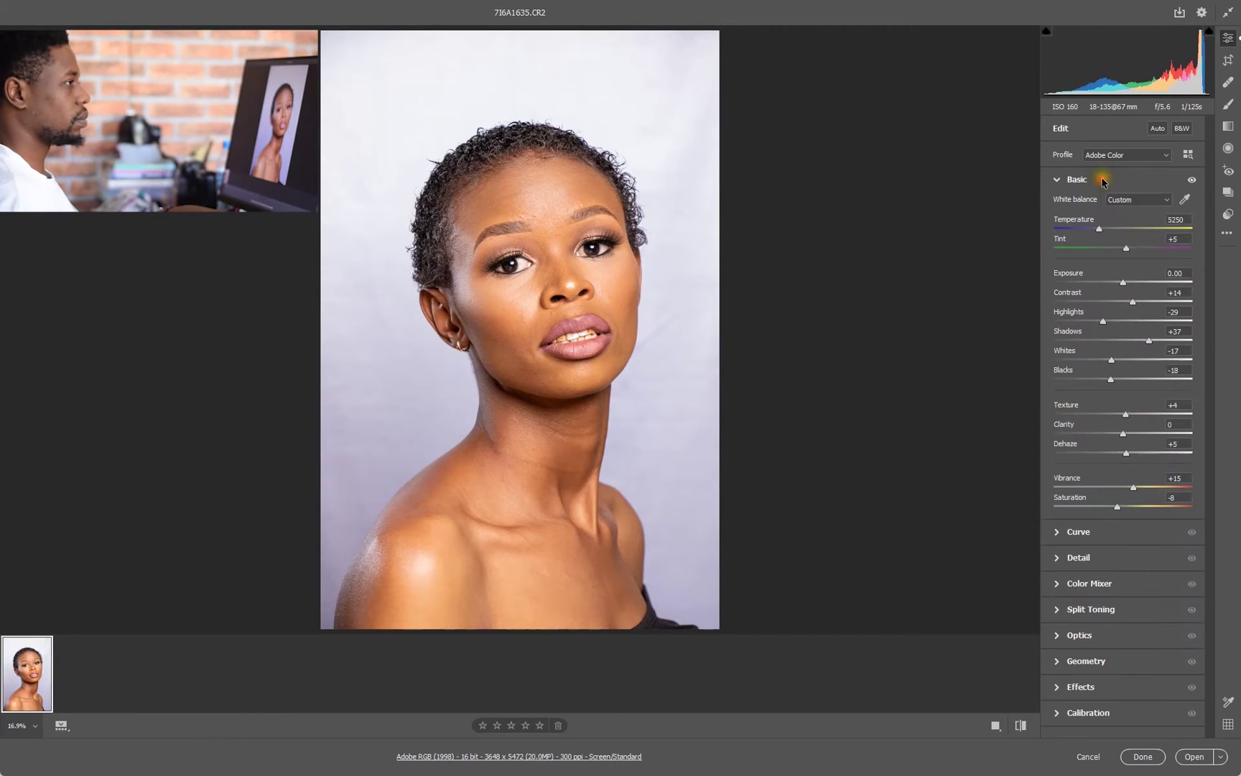
{"action": "left_click", "coordinate": [1228, 104]}
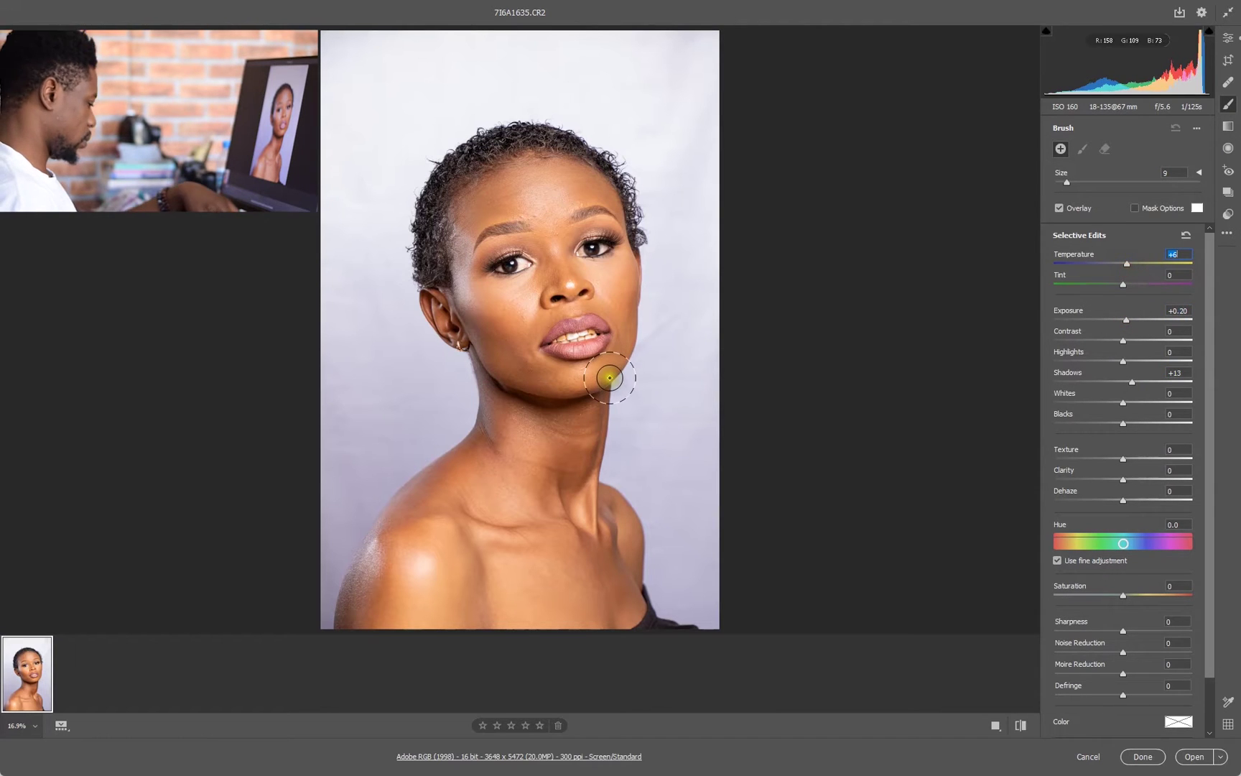
{"action": "key", "text": "bracketleft"}
{"action": "key", "text": "bracketleft"}
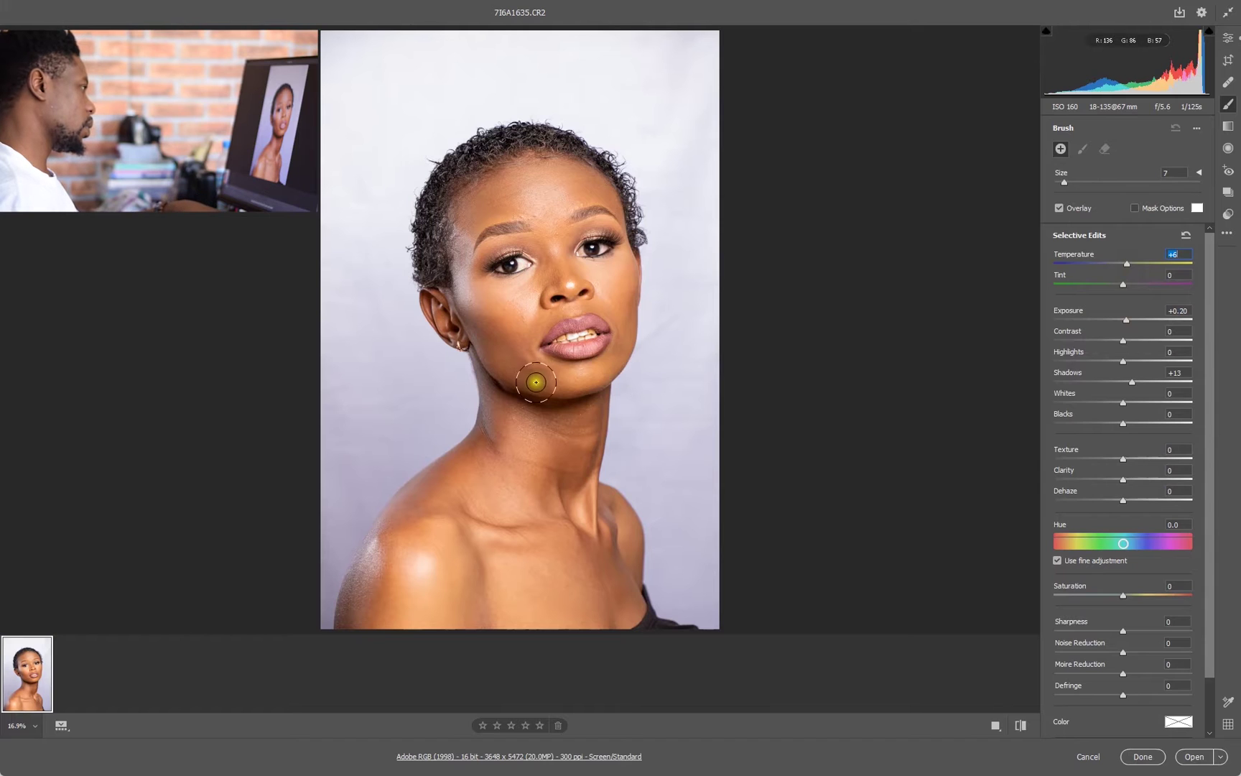
{"action": "left_click_drag", "start_coordinate": [545, 387], "coordinate": [501, 383]}
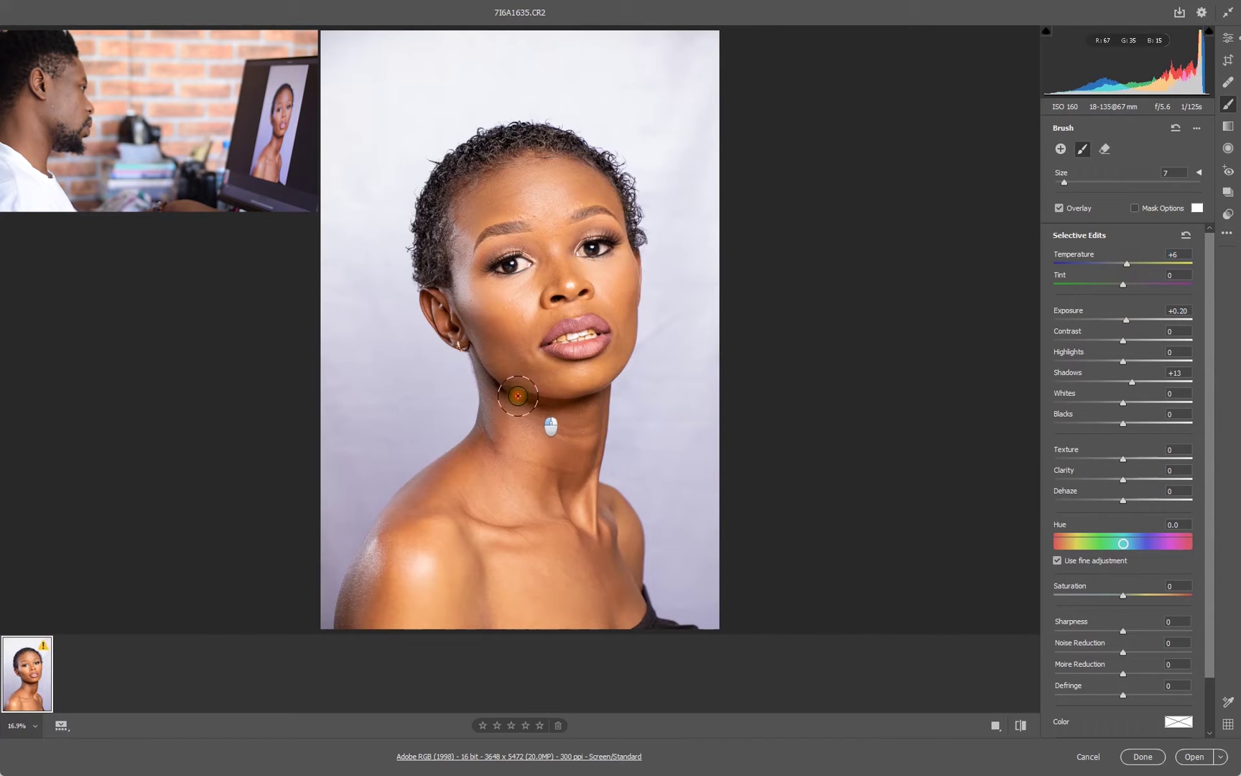
{"action": "key", "text": "bracketleft"}
{"action": "key", "text": "bracketleft"}
{"action": "left_click_drag", "start_coordinate": [466, 321], "coordinate": [462, 323]}
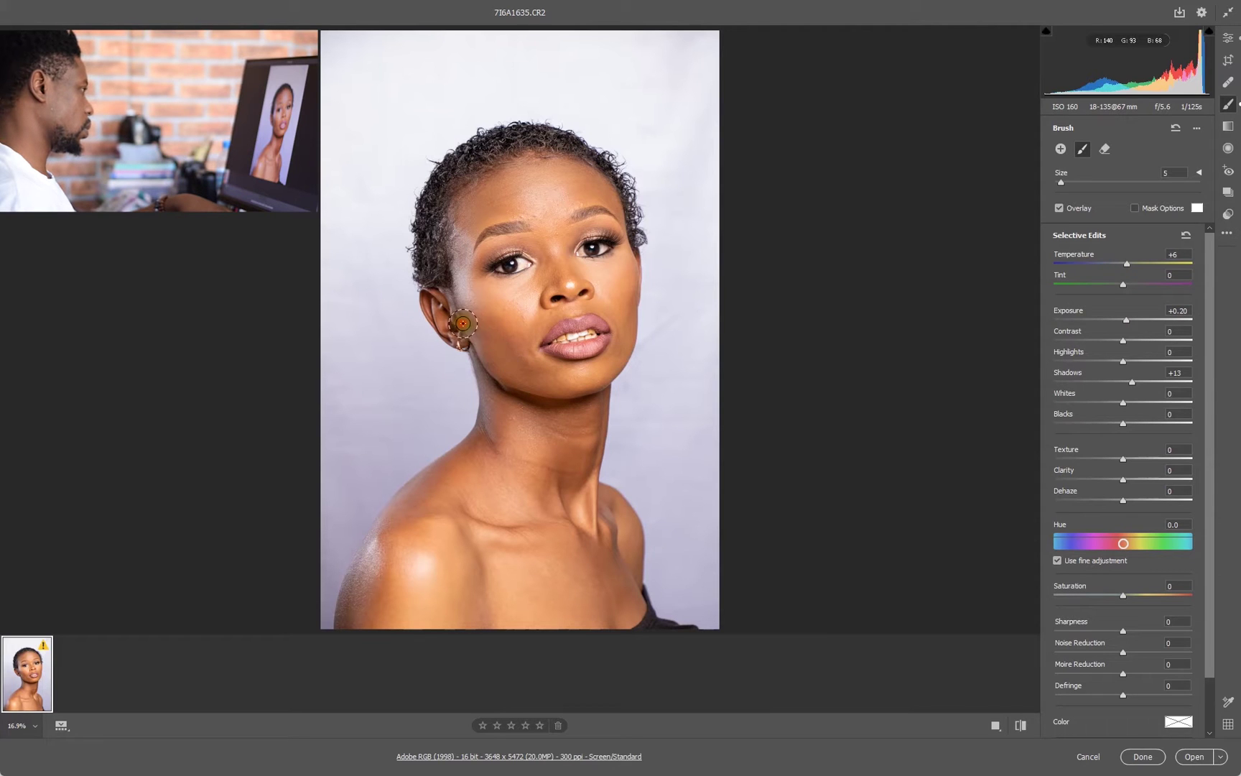
{"action": "mouse_move", "coordinate": [493, 385]}
{"action": "left_mouse_down"}
{"action": "mouse_move", "coordinate": [485, 372]}
{"action": "mouse_move", "coordinate": [540, 413]}
{"action": "left_mouse_up"}
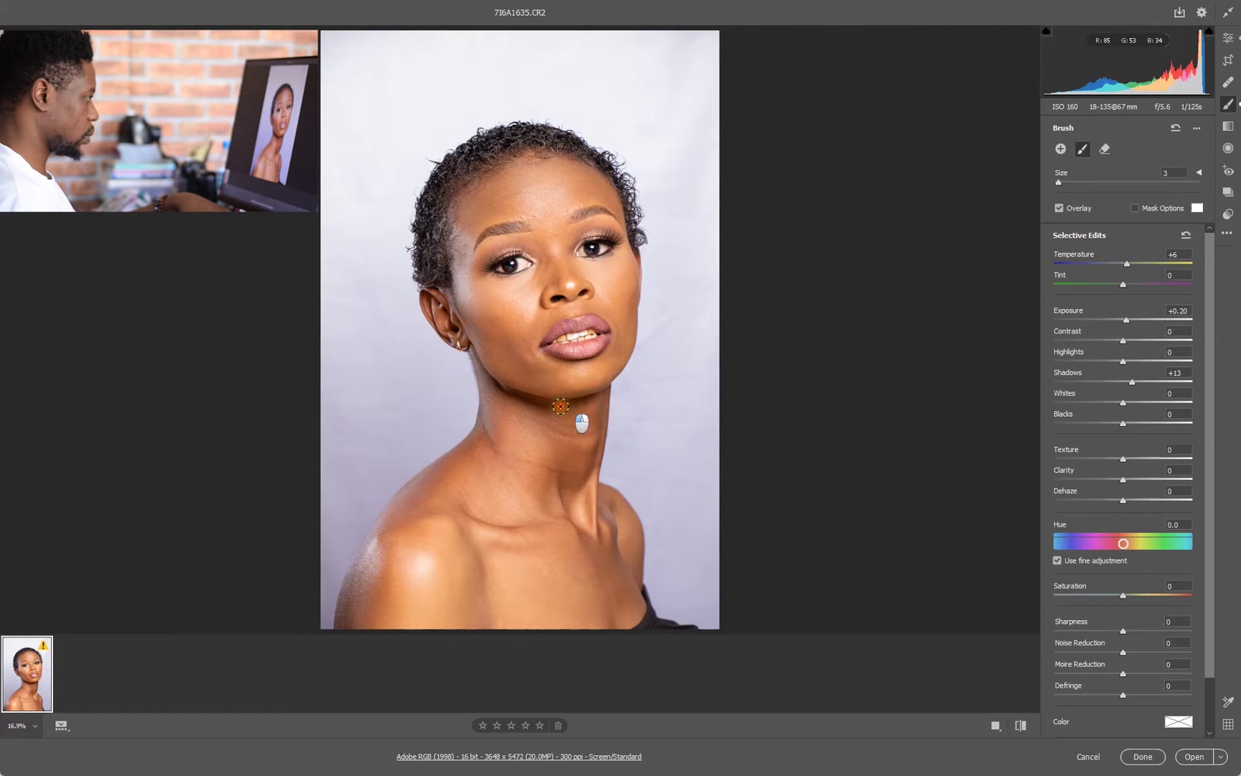
- Extend the brushed brightening down the neck to the collarbone and along the jaw
{"action": "key", "text": "bracketright"}
{"action": "key", "text": "bracketright"}
{"action": "mouse_move", "coordinate": [569, 471]}
{"action": "left_mouse_down"}
{"action": "mouse_move", "coordinate": [561, 499]}
{"action": "mouse_move", "coordinate": [574, 471]}
{"action": "mouse_move", "coordinate": [416, 518]}
{"action": "mouse_move", "coordinate": [452, 476]}
{"action": "mouse_move", "coordinate": [430, 491]}
{"action": "mouse_move", "coordinate": [379, 527]}
{"action": "mouse_move", "coordinate": [356, 612]}
{"action": "left_mouse_up"}
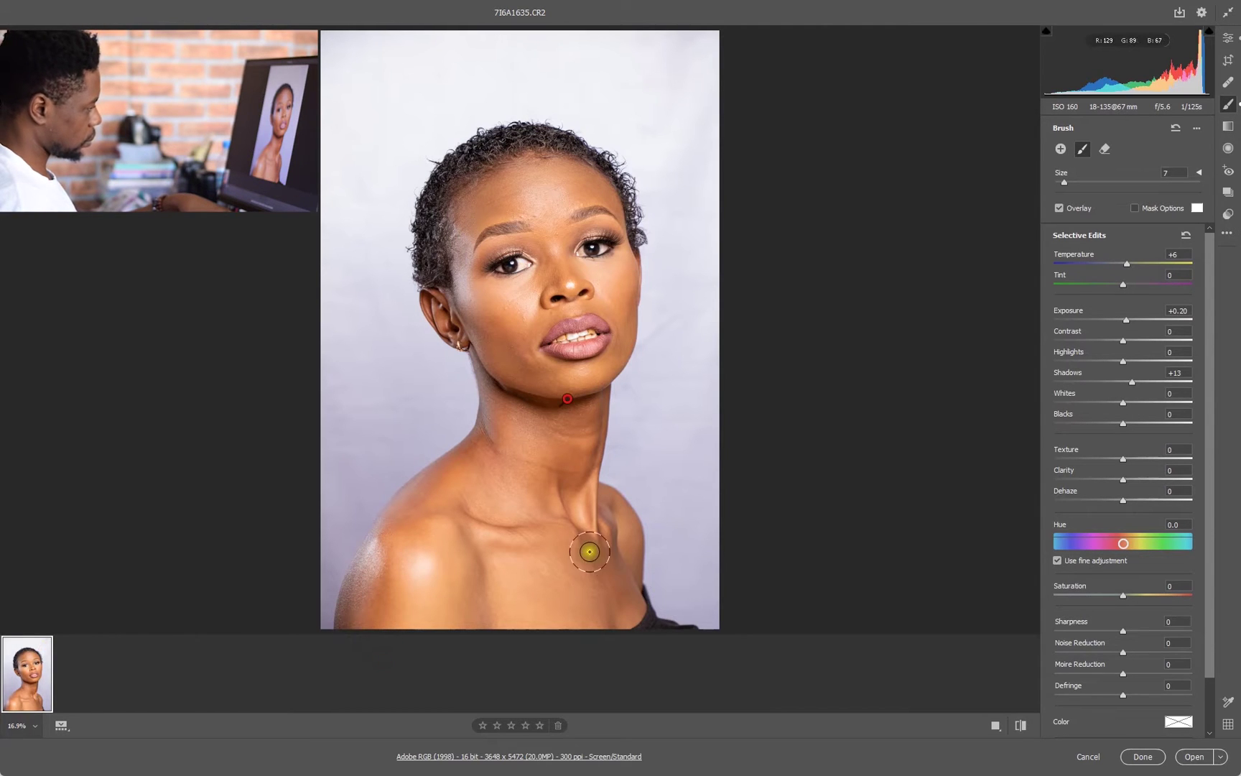
{"action": "mouse_move", "coordinate": [596, 546]}
{"action": "left_mouse_down"}
{"action": "mouse_move", "coordinate": [612, 610]}
{"action": "mouse_move", "coordinate": [596, 615]}
{"action": "mouse_move", "coordinate": [595, 604]}
{"action": "left_mouse_up"}
{"action": "key", "text": "bracketleft"}
{"action": "key", "text": "bracketleft"}
{"action": "mouse_move", "coordinate": [541, 408]}
{"action": "left_mouse_down"}
{"action": "mouse_move", "coordinate": [512, 397]}
{"action": "mouse_move", "coordinate": [541, 415]}
{"action": "mouse_move", "coordinate": [624, 385]}
{"action": "mouse_move", "coordinate": [581, 469]}
{"action": "left_mouse_up"}
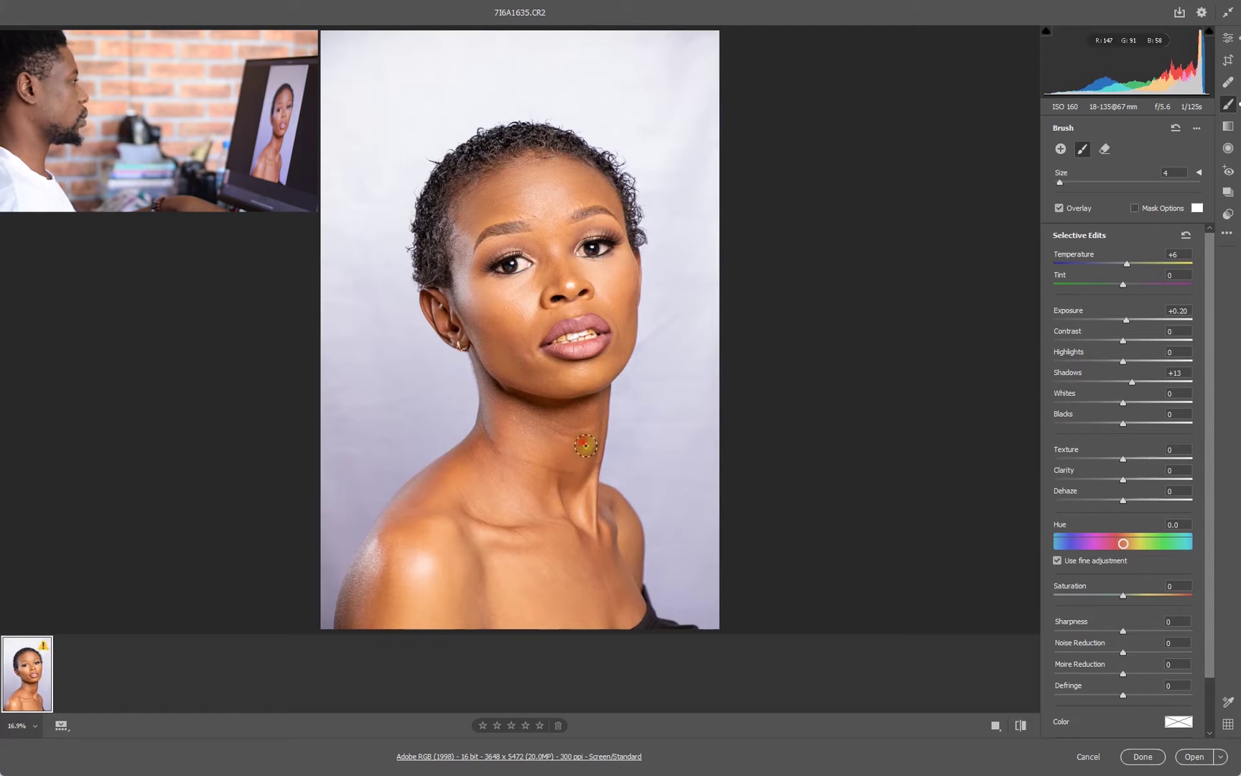
{"action": "left_click", "coordinate": [1228, 39]}
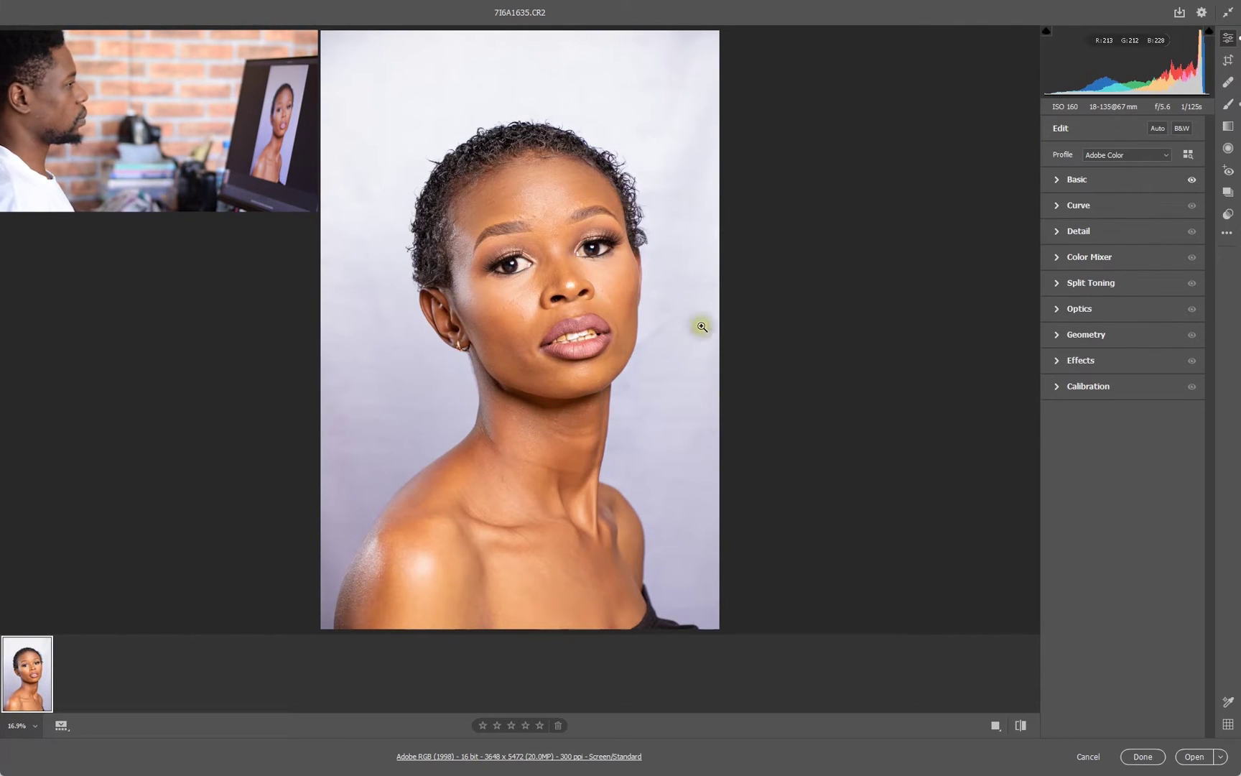
- Lower the global Highlights from -29 to about -67
{"action": "left_click", "coordinate": [1126, 185]}
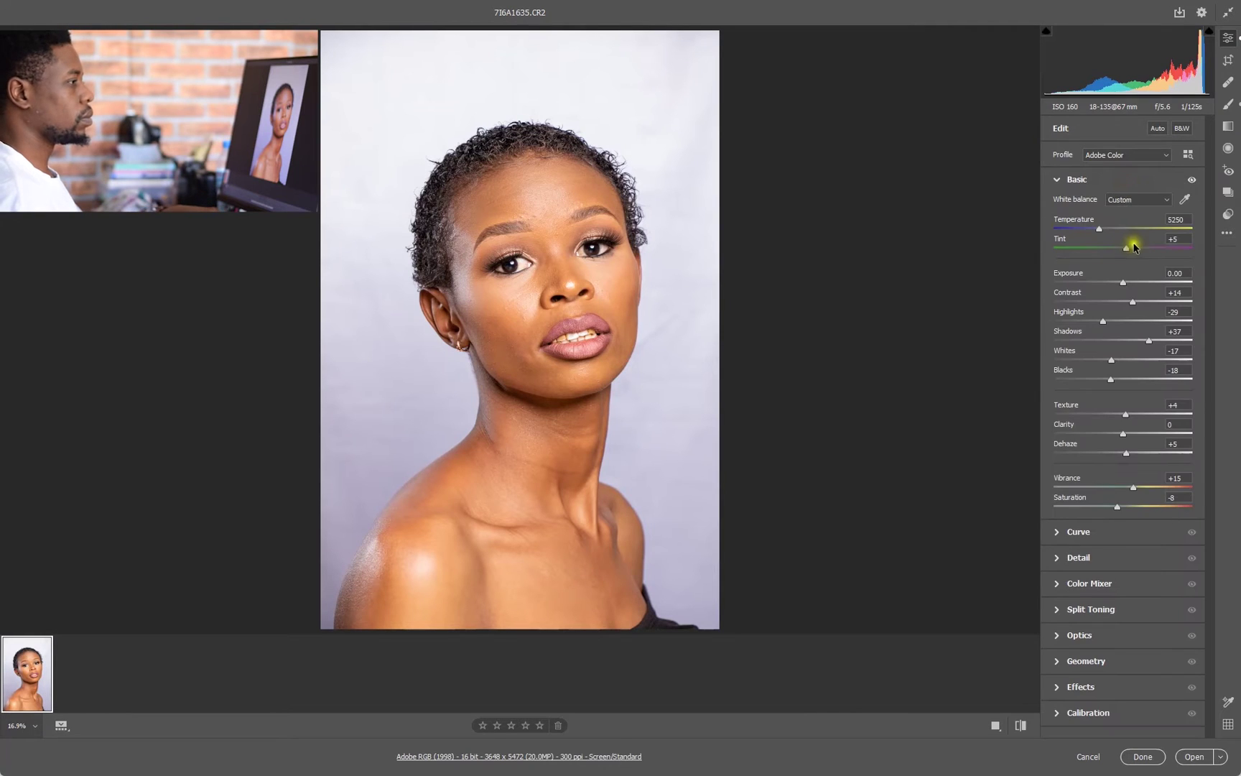
{"action": "left_click_drag", "start_coordinate": [1103, 325], "coordinate": [1087, 323]}
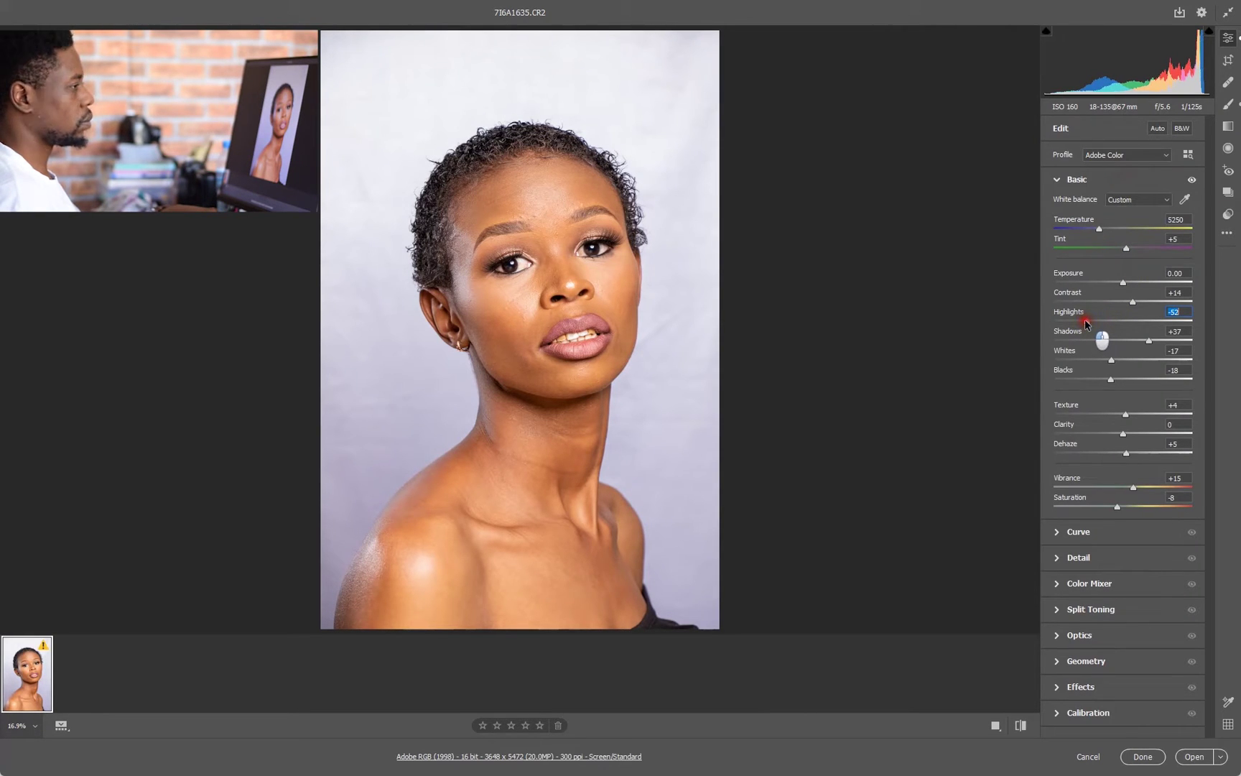
{"action": "left_click_drag", "start_coordinate": [1080, 325], "coordinate": [1077, 325]}
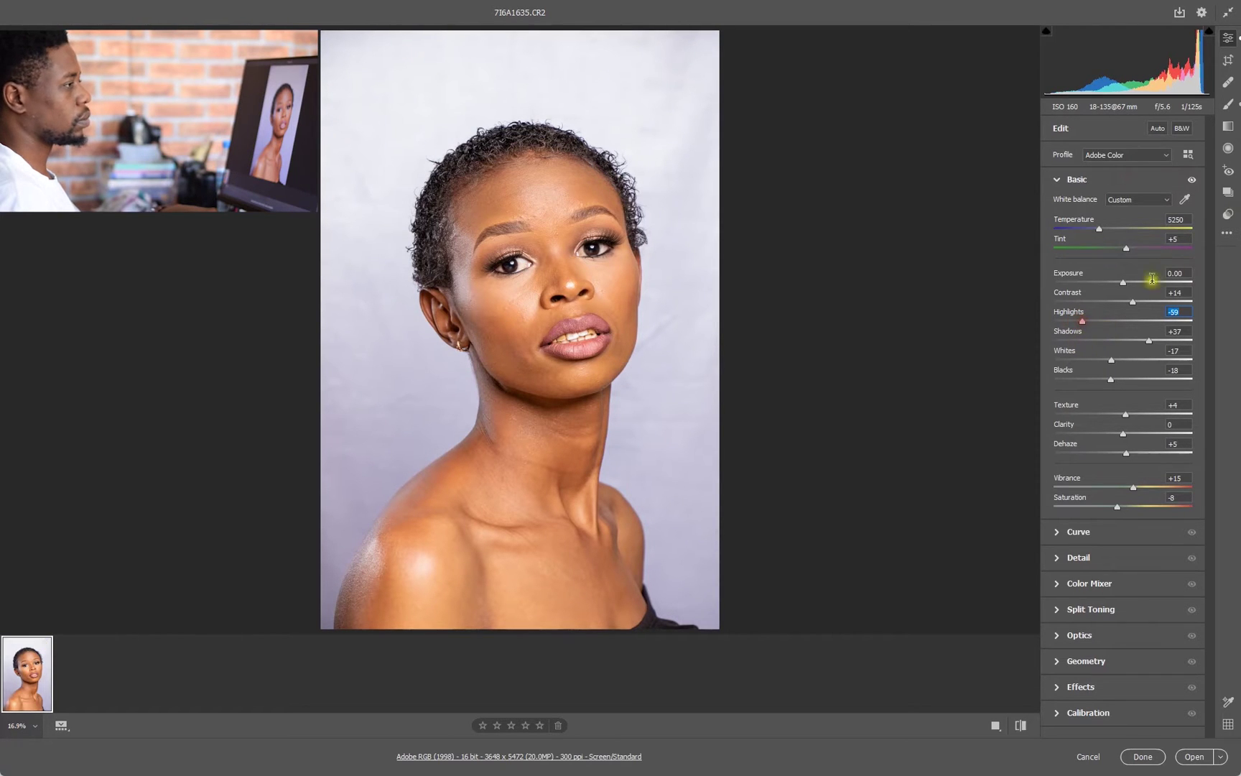
- Add a background brush adjustment with Whites +28, Saturation -7 and Exposure +0.20
{"action": "left_click", "coordinate": [1126, 180]}
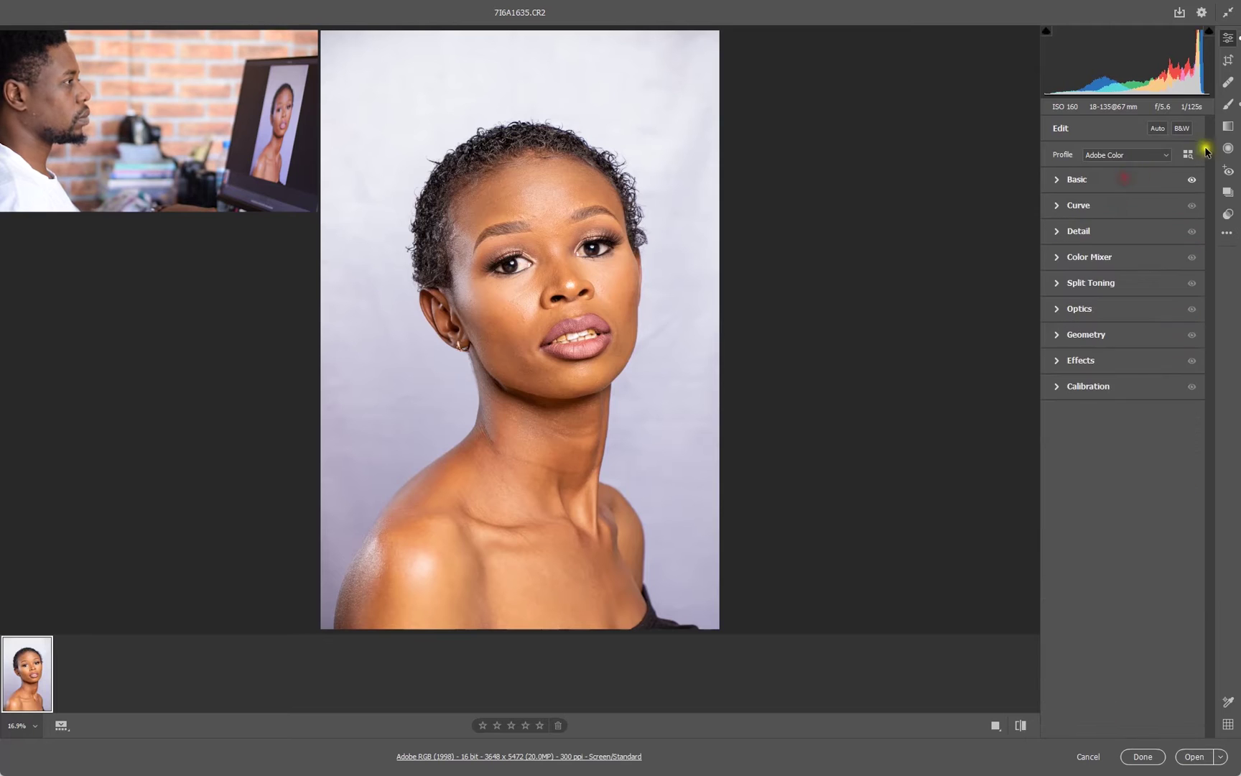
{"action": "left_click", "coordinate": [1228, 104]}
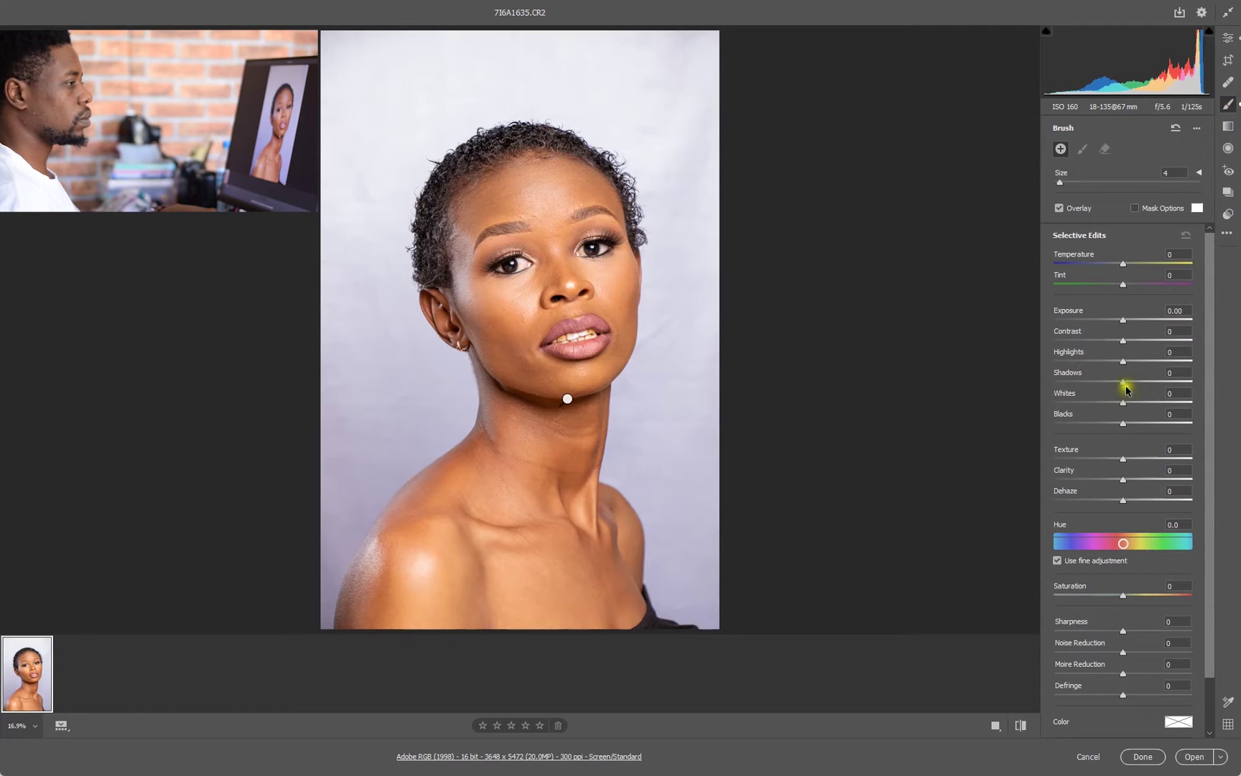
{"action": "left_click_drag", "start_coordinate": [1124, 402], "coordinate": [1145, 402]}
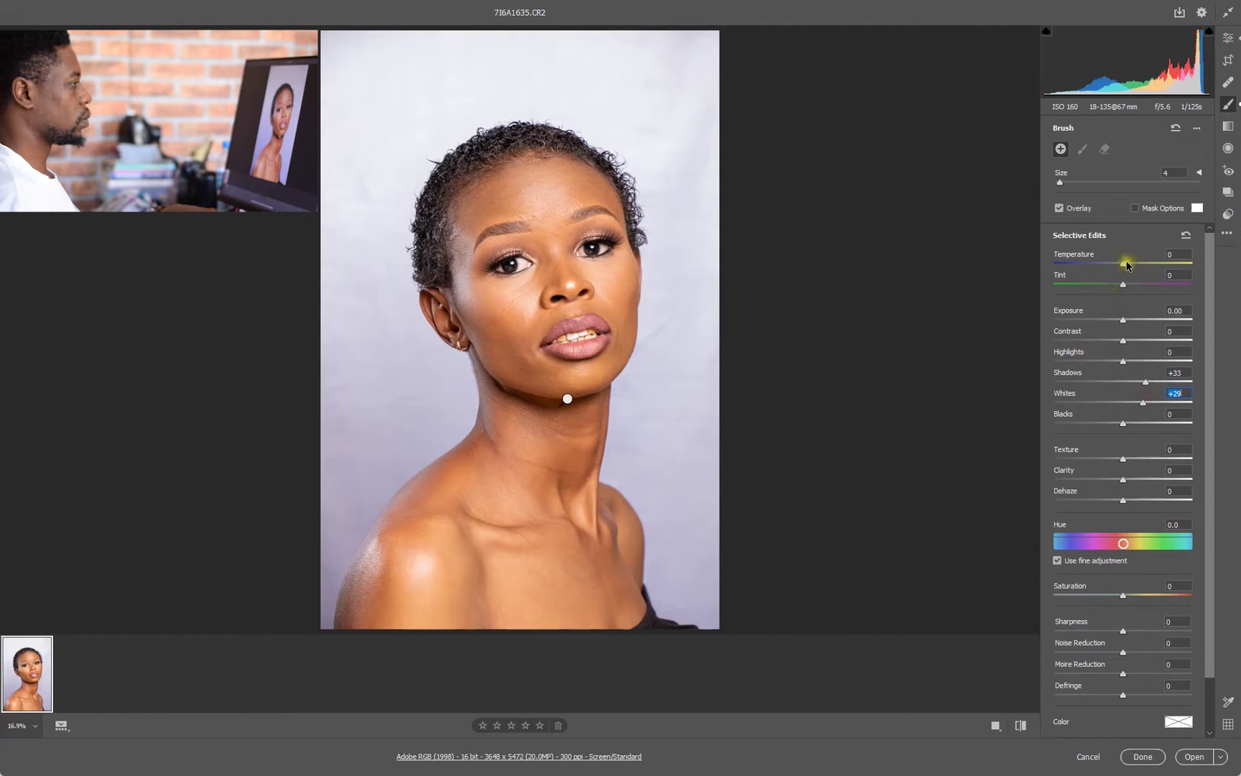
{"action": "key", "text": "bracketright"}
{"action": "key", "text": "bracketright"}
{"action": "key", "text": "bracketright"}
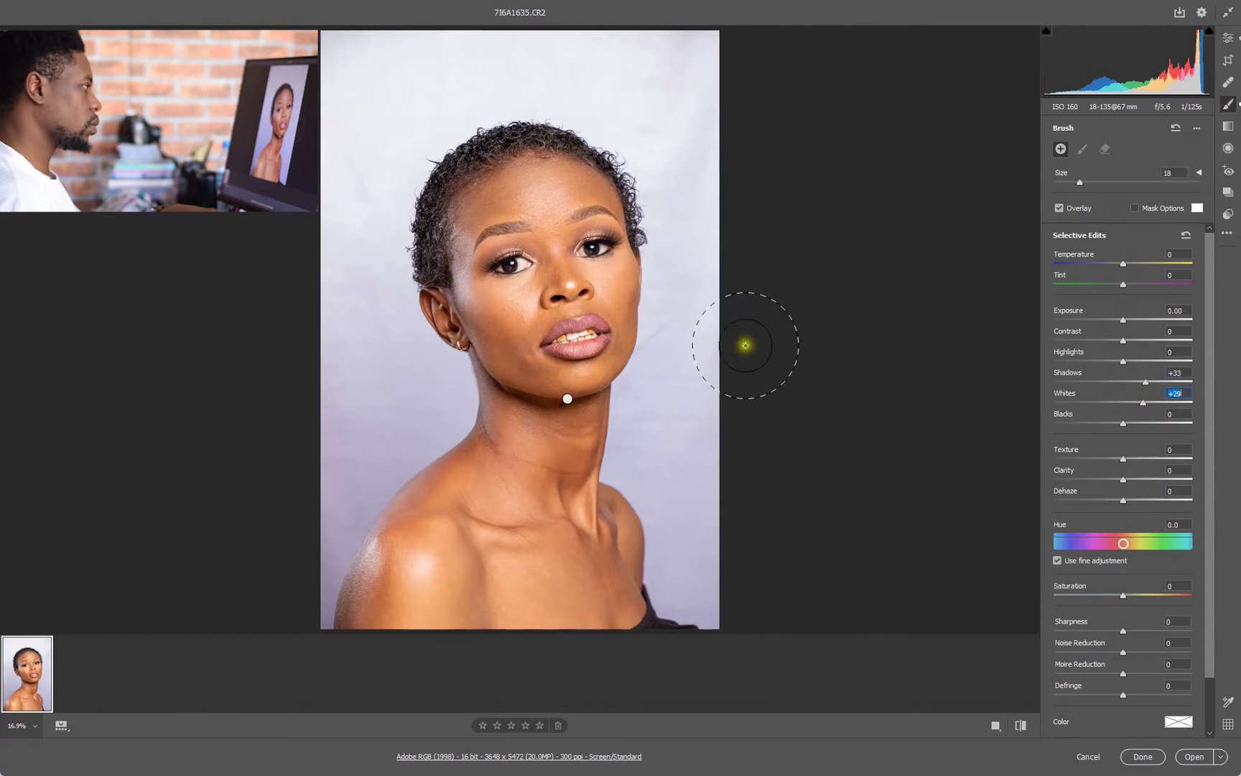
{"action": "key", "text": "bracketleft"}
{"action": "key", "text": "bracketleft"}
{"action": "key", "text": "bracketleft"}
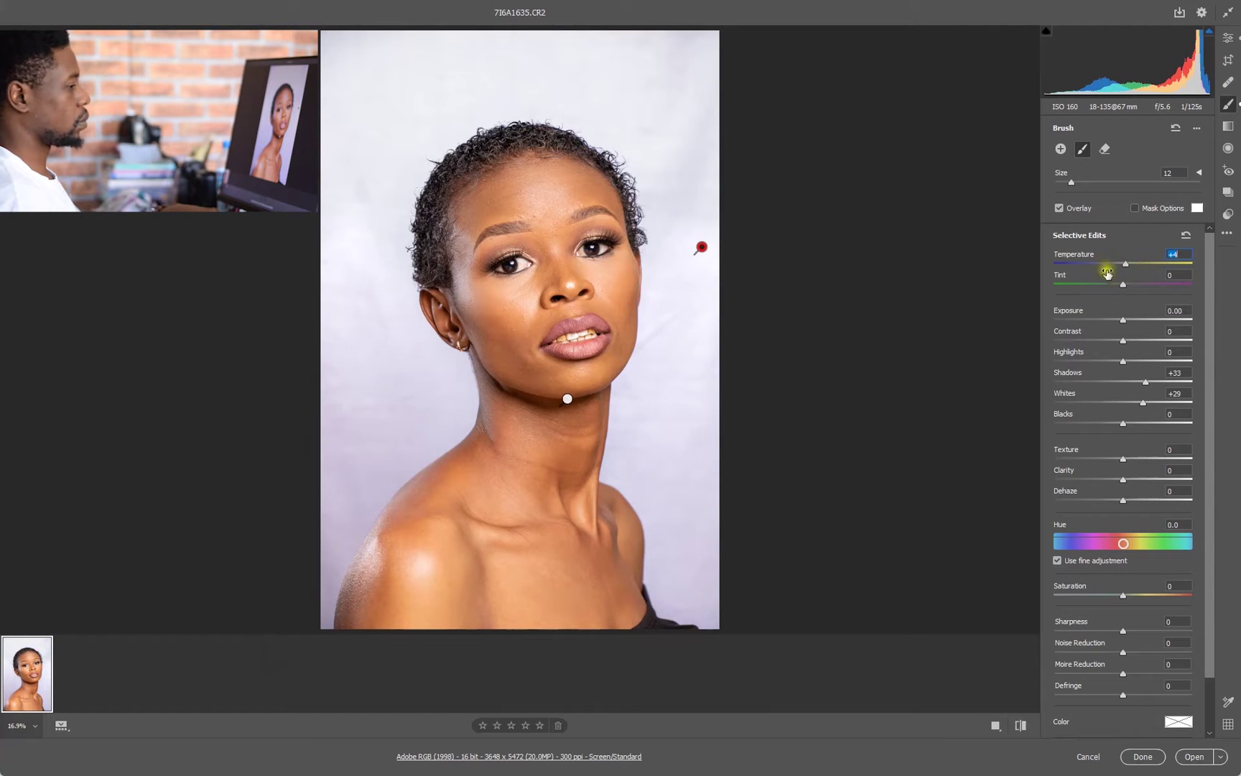
{"action": "left_click_drag", "start_coordinate": [1124, 595], "coordinate": [1123, 600]}
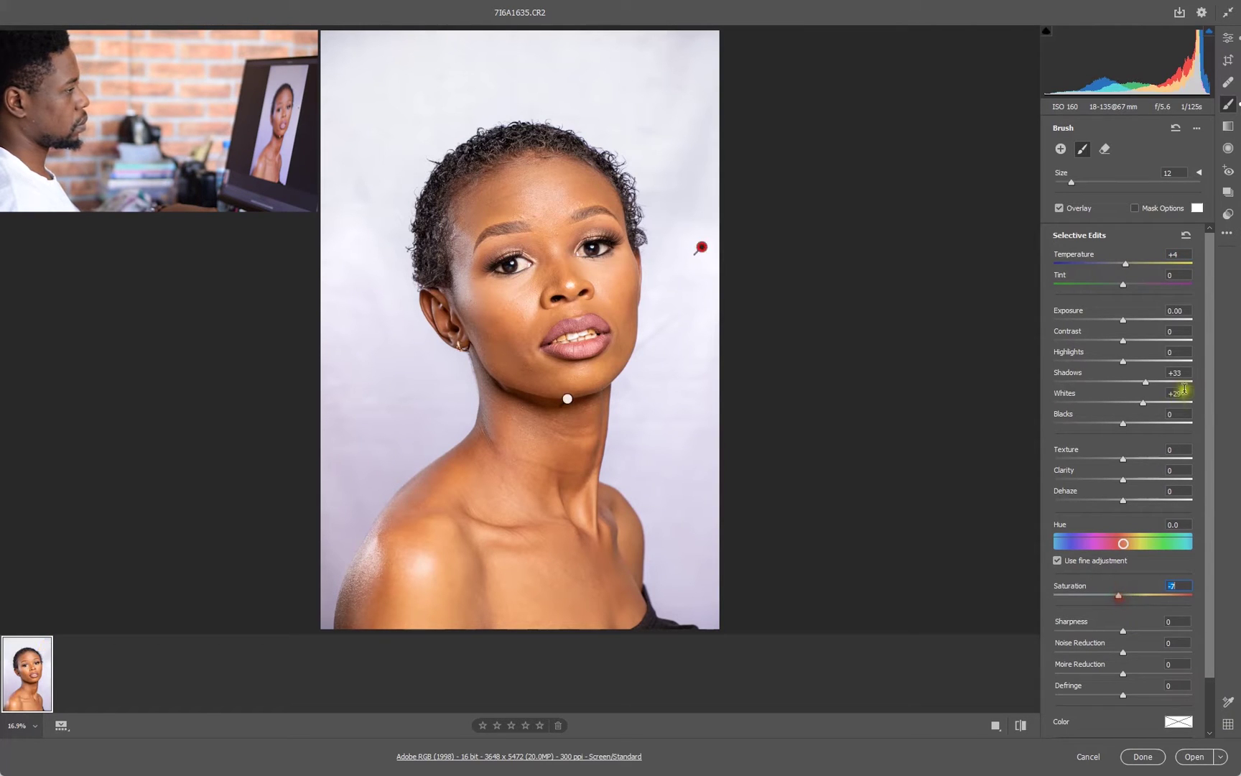
{"action": "left_click_drag", "start_coordinate": [1124, 319], "coordinate": [1128, 321]}
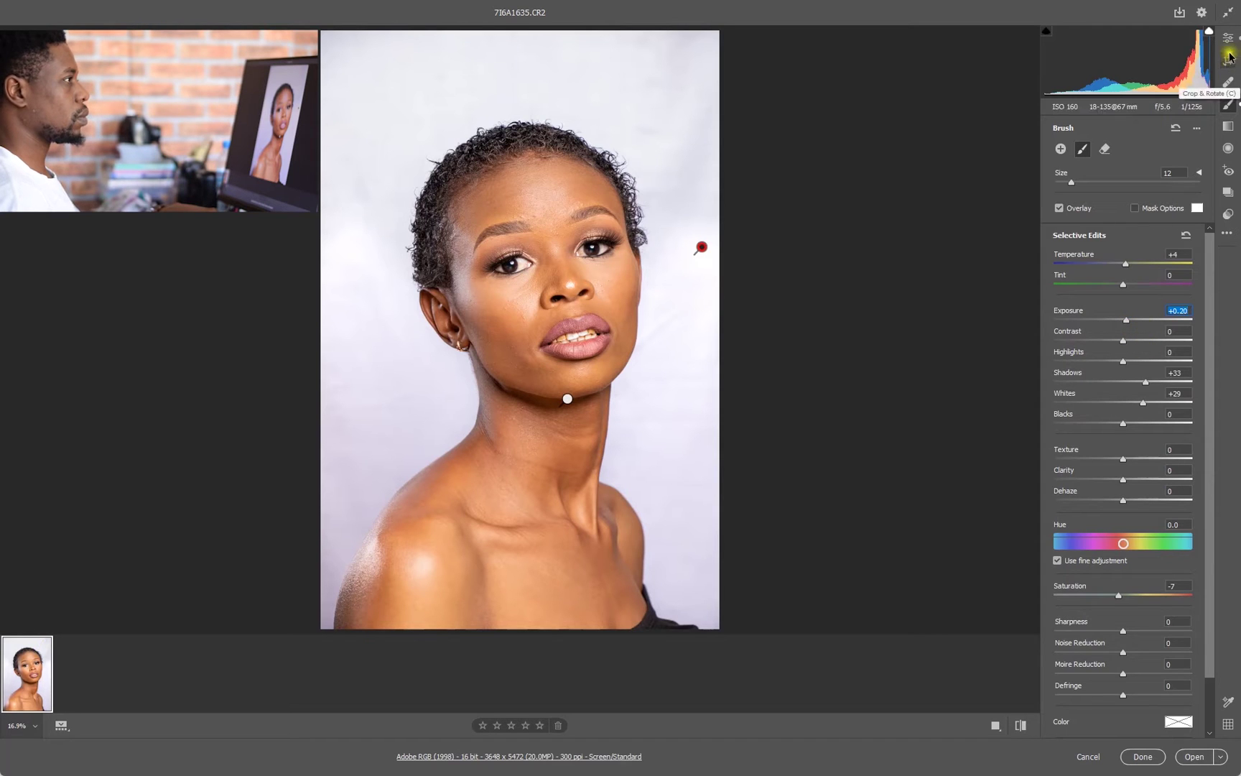
- Set the Calibration primaries: Red Hue +2, Blue Hue -6 and Green Hue +6
{"action": "left_click", "coordinate": [1227, 40]}
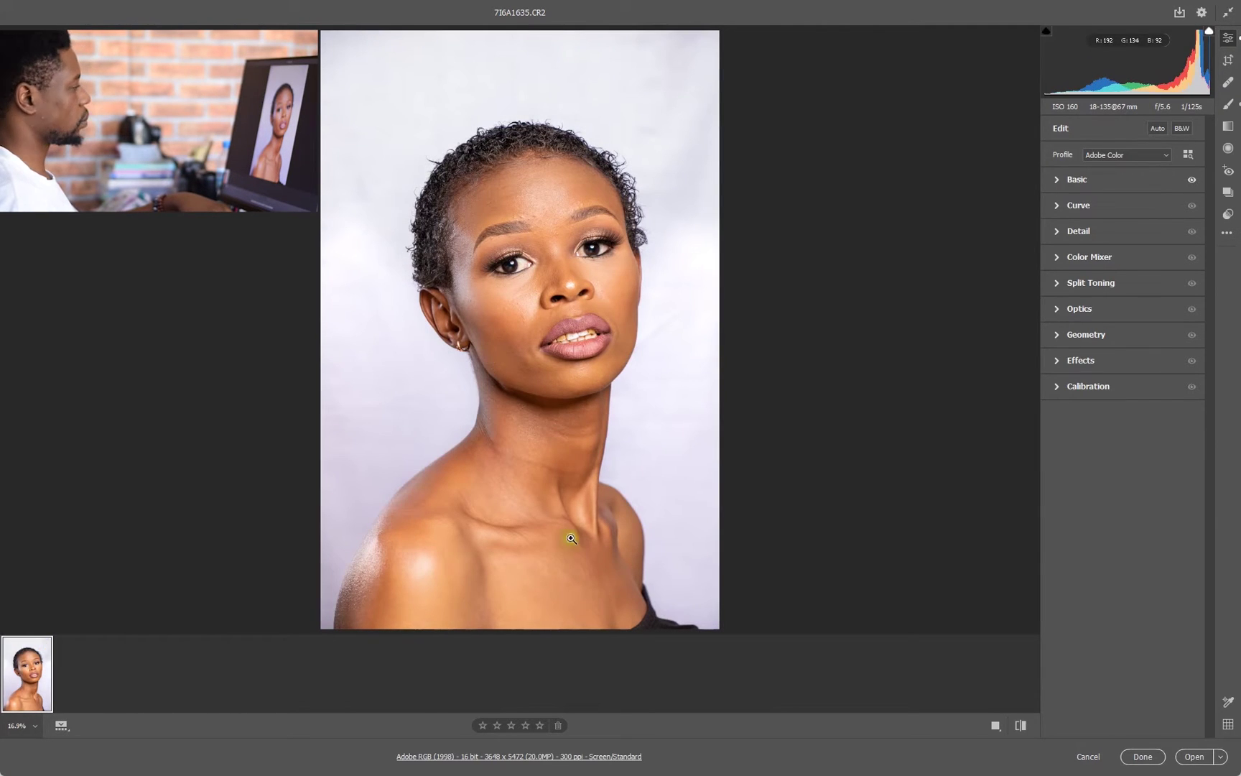
{"action": "left_click", "coordinate": [1097, 184]}
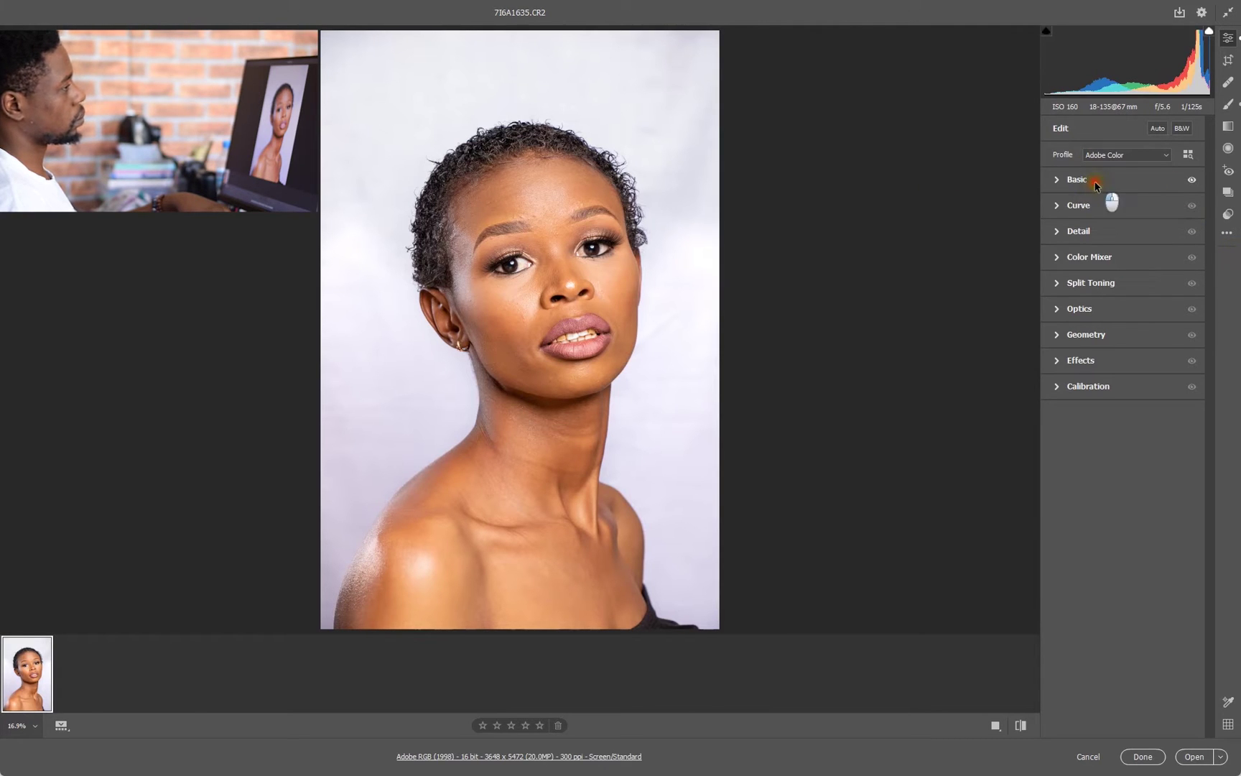
{"action": "left_click", "coordinate": [1095, 184]}
{"action": "left_click", "coordinate": [1136, 386]}
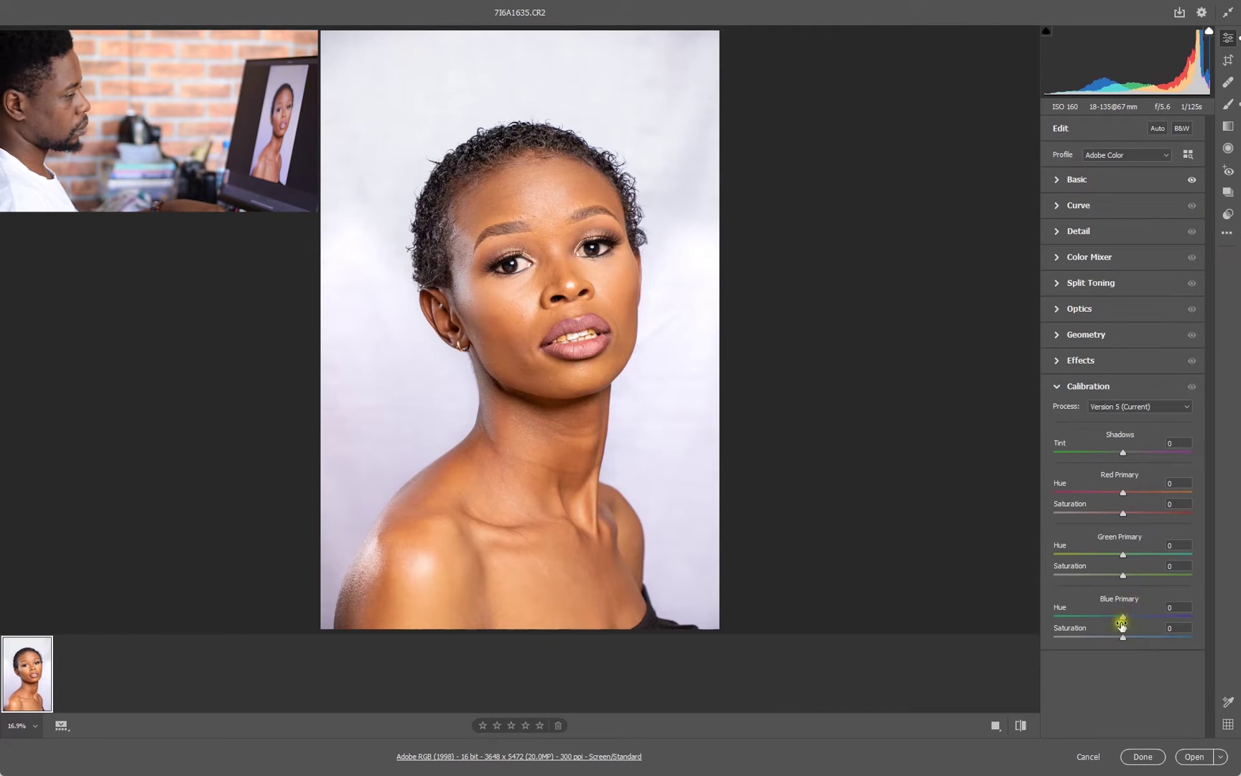
{"action": "left_click_drag", "start_coordinate": [1125, 621], "coordinate": [1124, 623]}
{"action": "left_click_drag", "start_coordinate": [1123, 493], "coordinate": [1124, 498]}
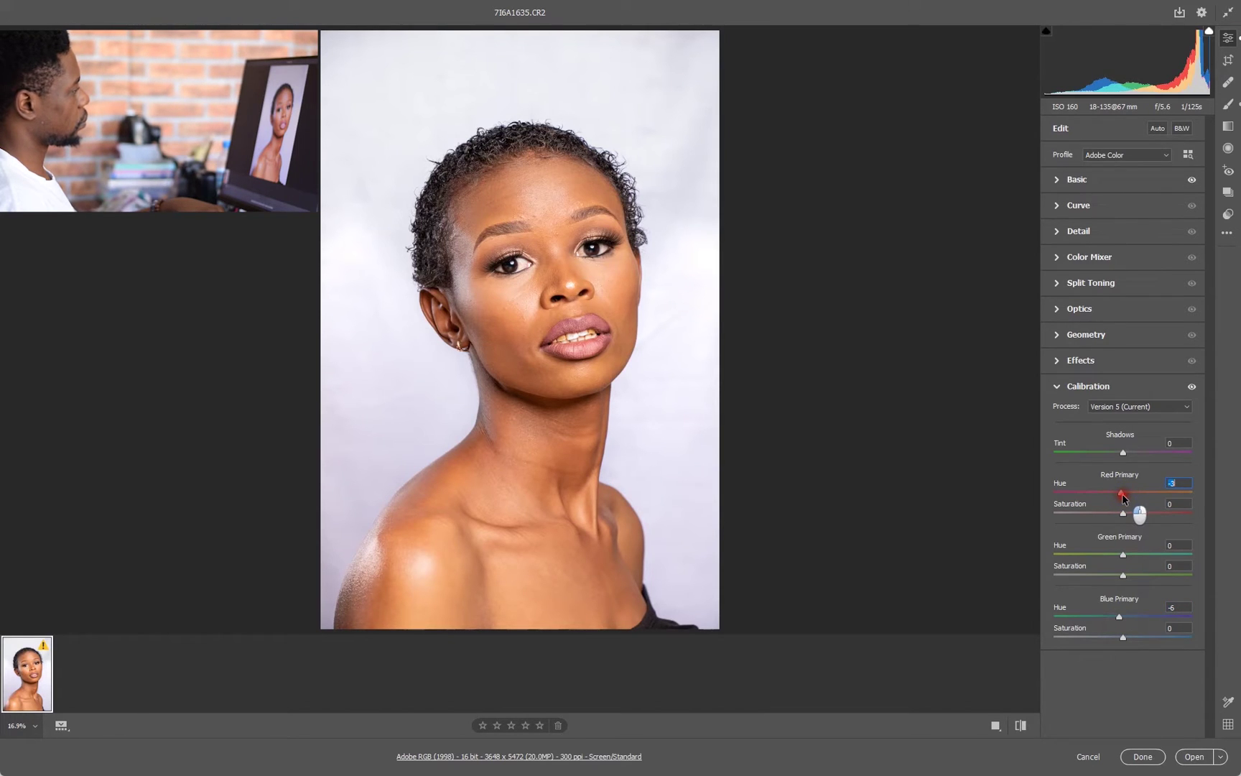
{"action": "left_click_drag", "start_coordinate": [1122, 493], "coordinate": [1125, 493]}
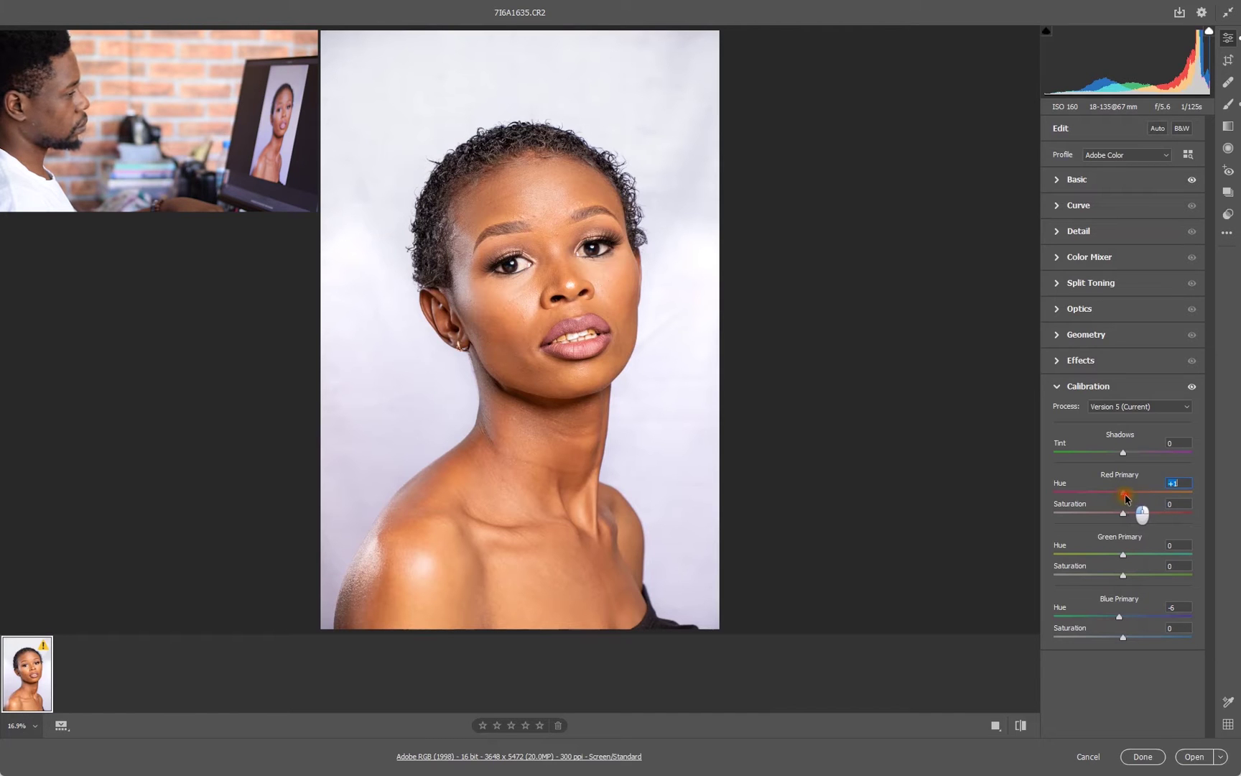
{"action": "mouse_move", "coordinate": [1124, 554]}
{"action": "left_mouse_down"}
{"action": "mouse_move", "coordinate": [1108, 557]}
{"action": "mouse_move", "coordinate": [1142, 559]}
{"action": "mouse_move", "coordinate": [1128, 564]}
{"action": "left_mouse_up"}
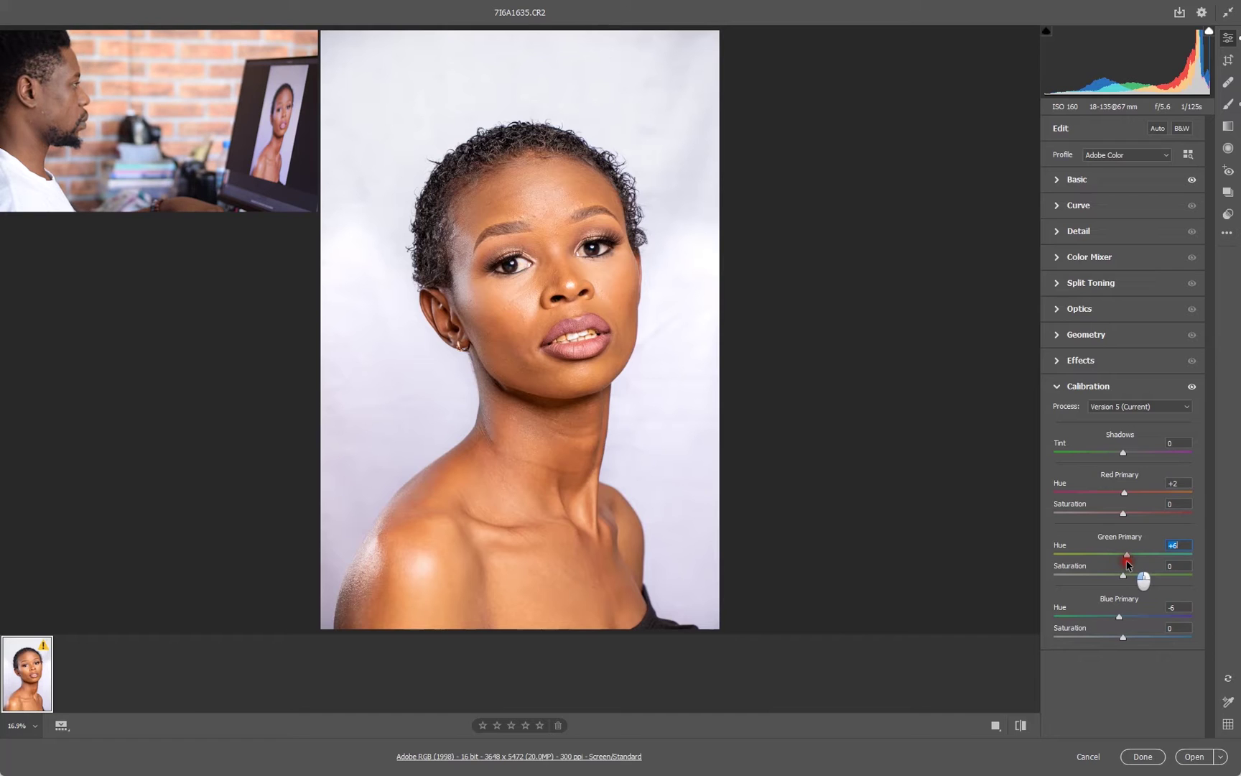
- Set the Oranges hue to +5 in the Color Mixer's Hue adjustments
{"action": "left_click", "coordinate": [1128, 386]}
{"action": "left_click", "coordinate": [1126, 256]}
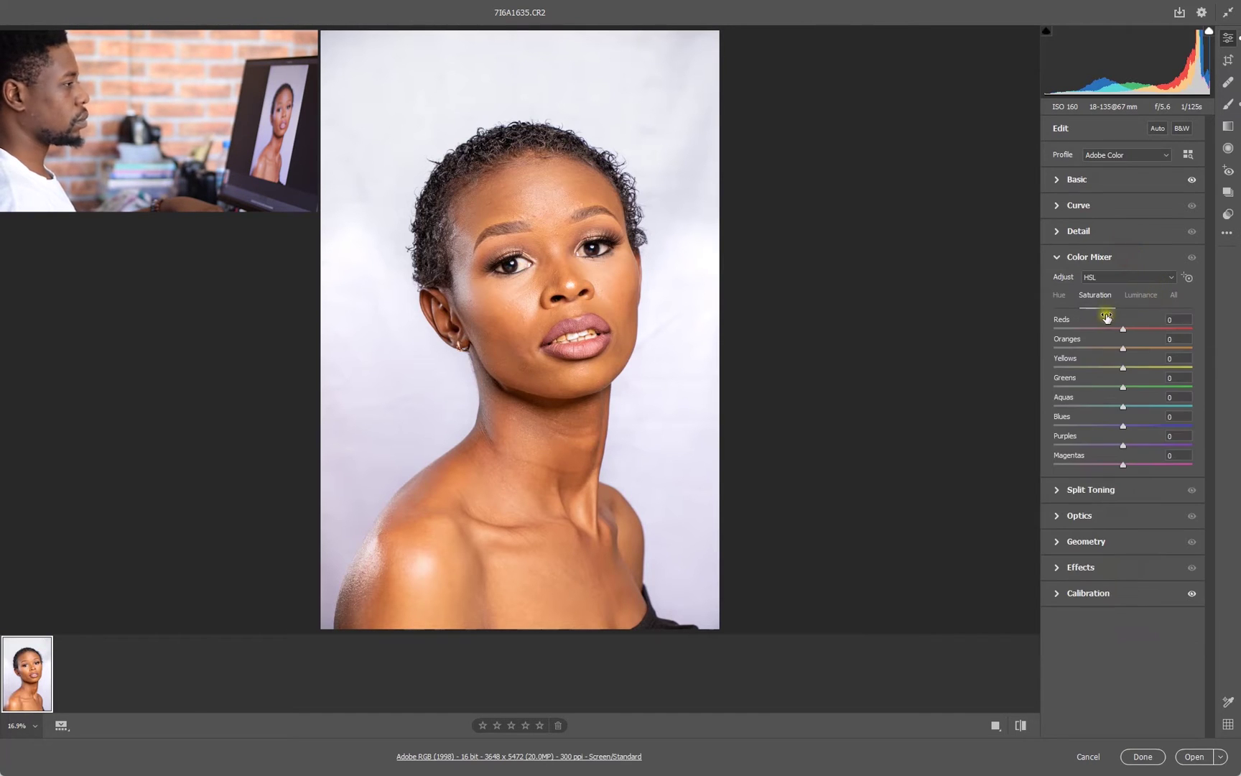
{"action": "left_click", "coordinate": [1066, 296]}
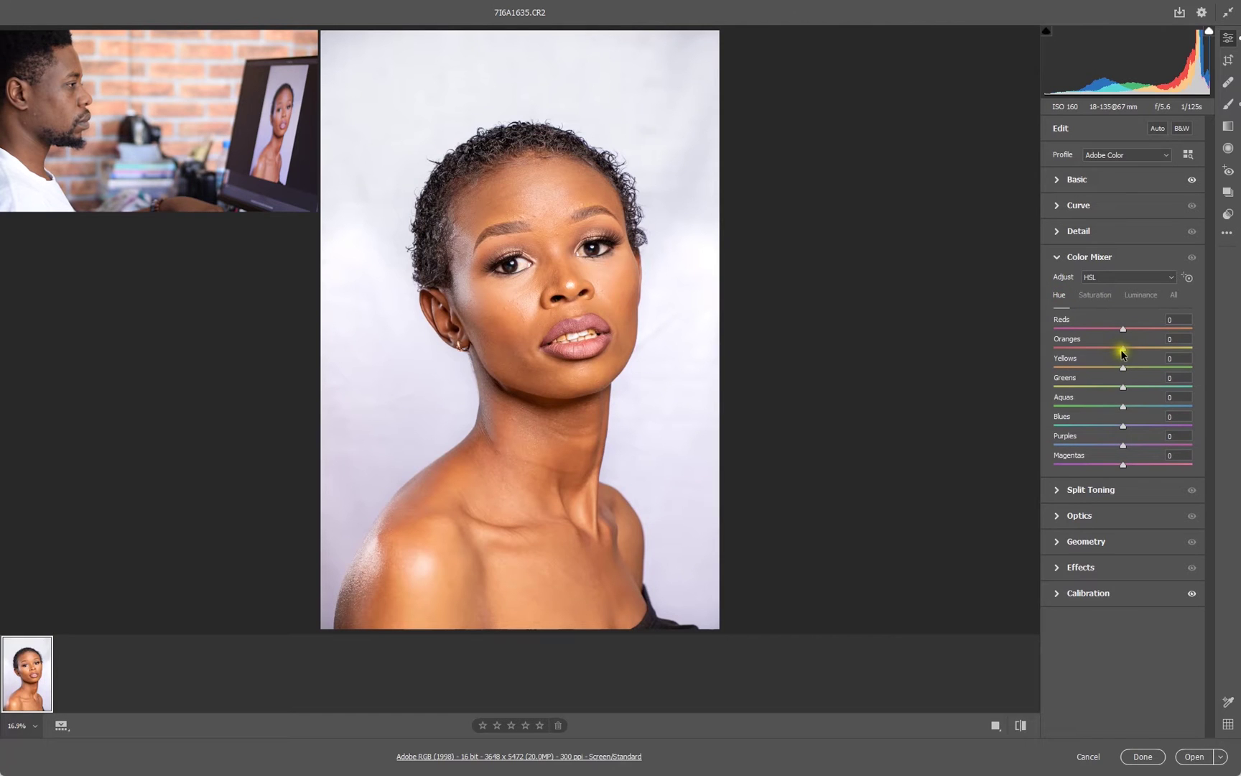
{"action": "left_click", "coordinate": [1124, 352]}
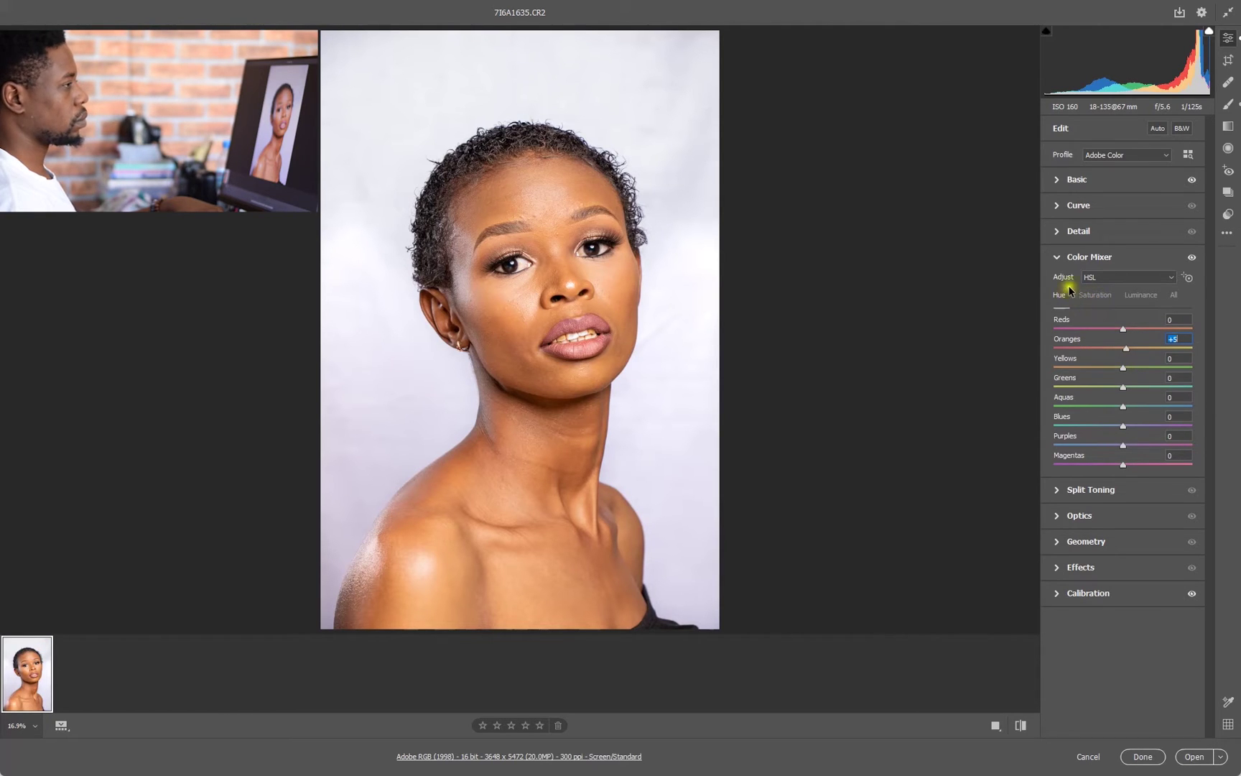
{"action": "left_click", "coordinate": [1125, 259]}
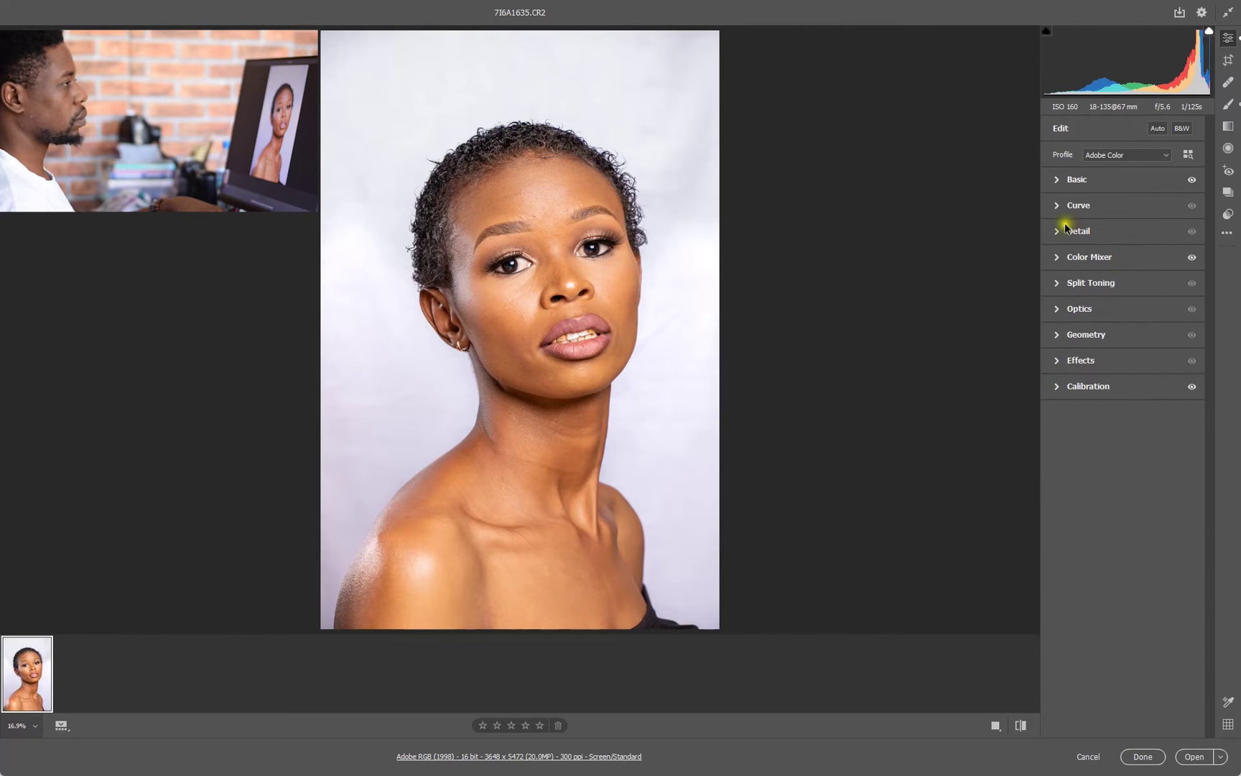
- Compare against the original, then set up a 4 x 5 / 8 x 10 crop
{"action": "key", "text": "p"}
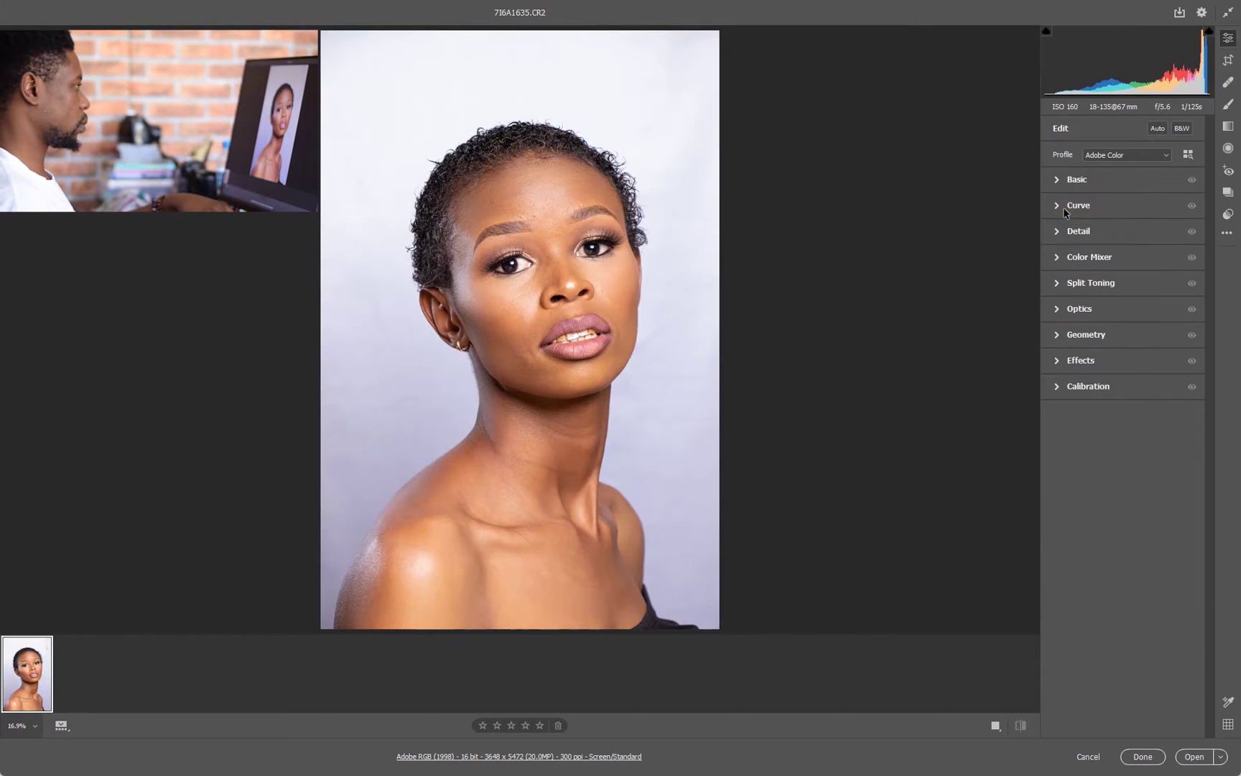
{"action": "key", "text": "p"}
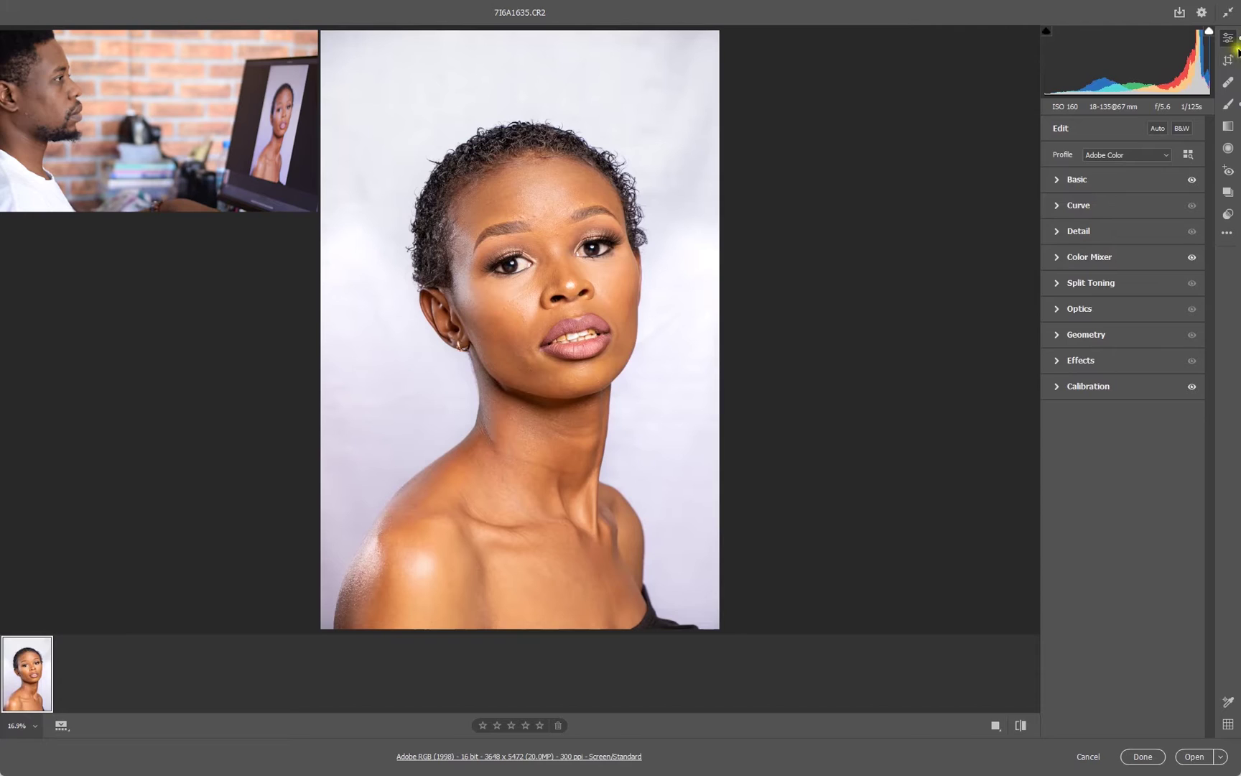
{"action": "left_click", "coordinate": [1228, 60]}
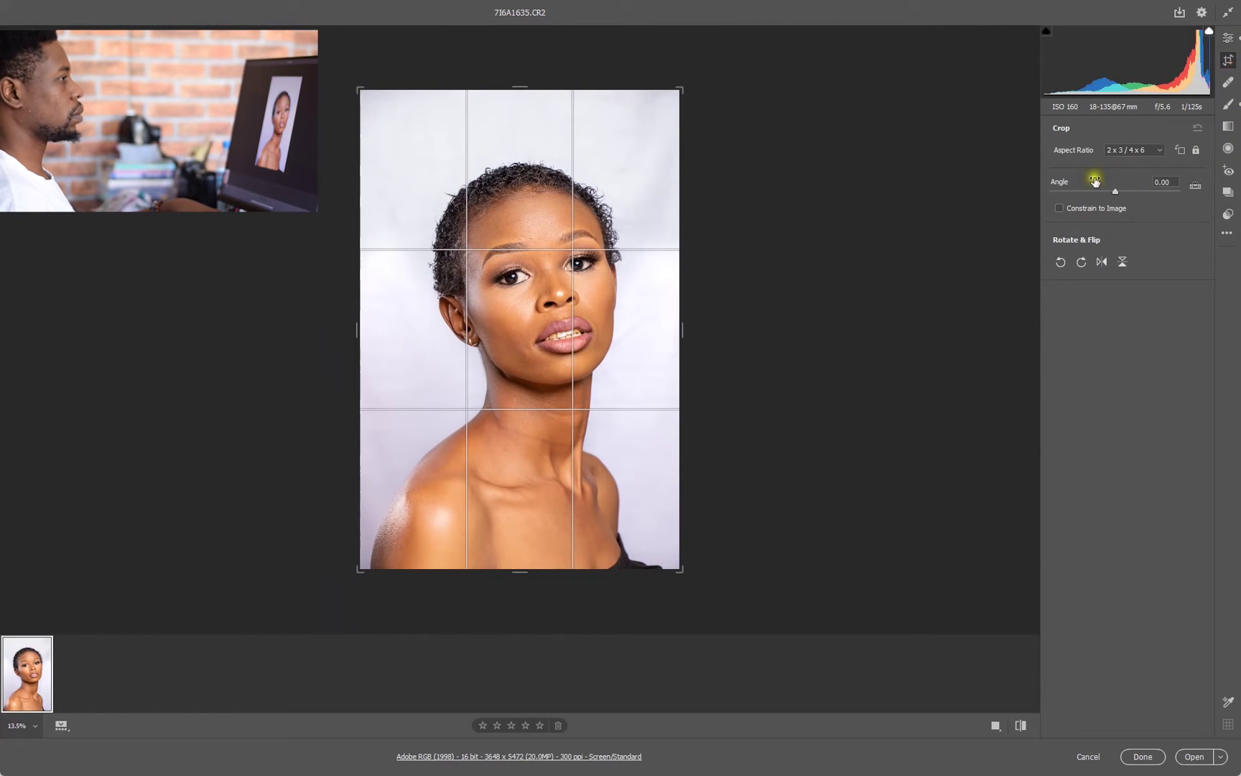
{"action": "left_click", "coordinate": [1132, 149]}
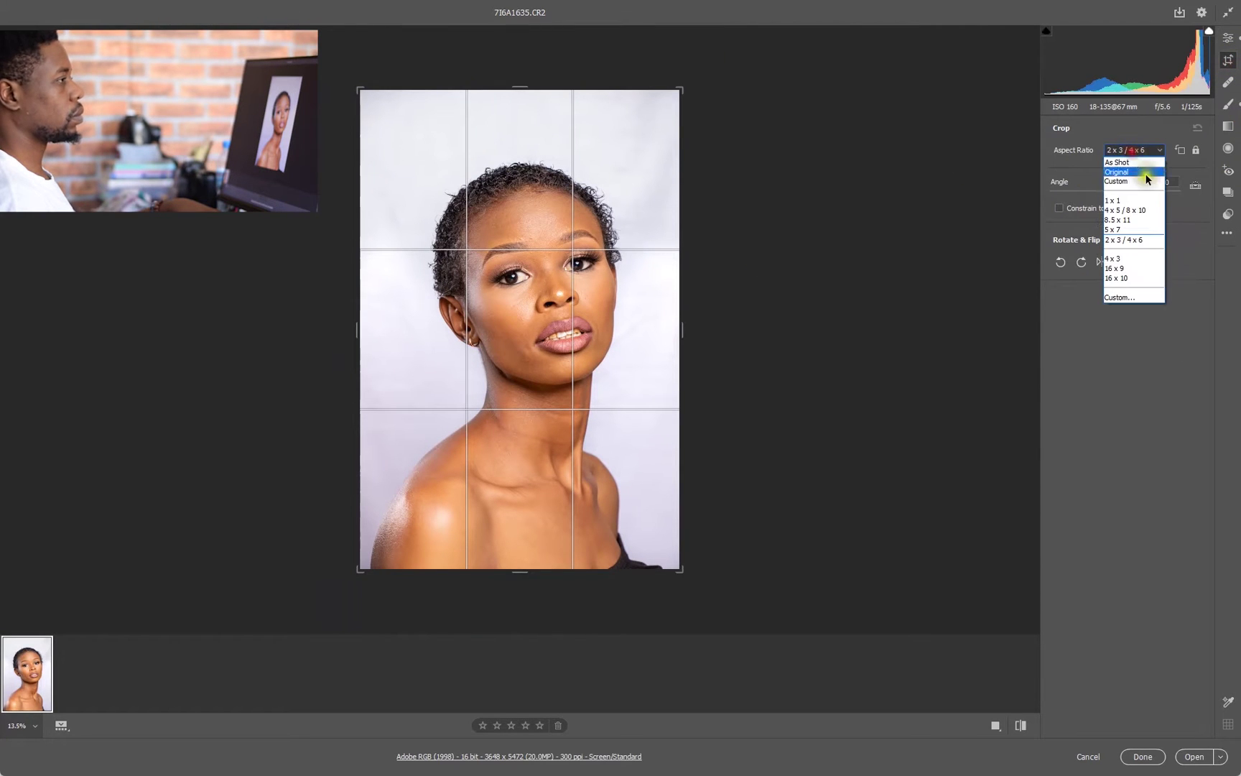
{"action": "left_click", "coordinate": [1120, 210]}
- Tighten the crop around the face, reframe it and apply it at 3530 x 4412 pixels
{"action": "left_click_drag", "start_coordinate": [539, 334], "coordinate": [530, 329]}
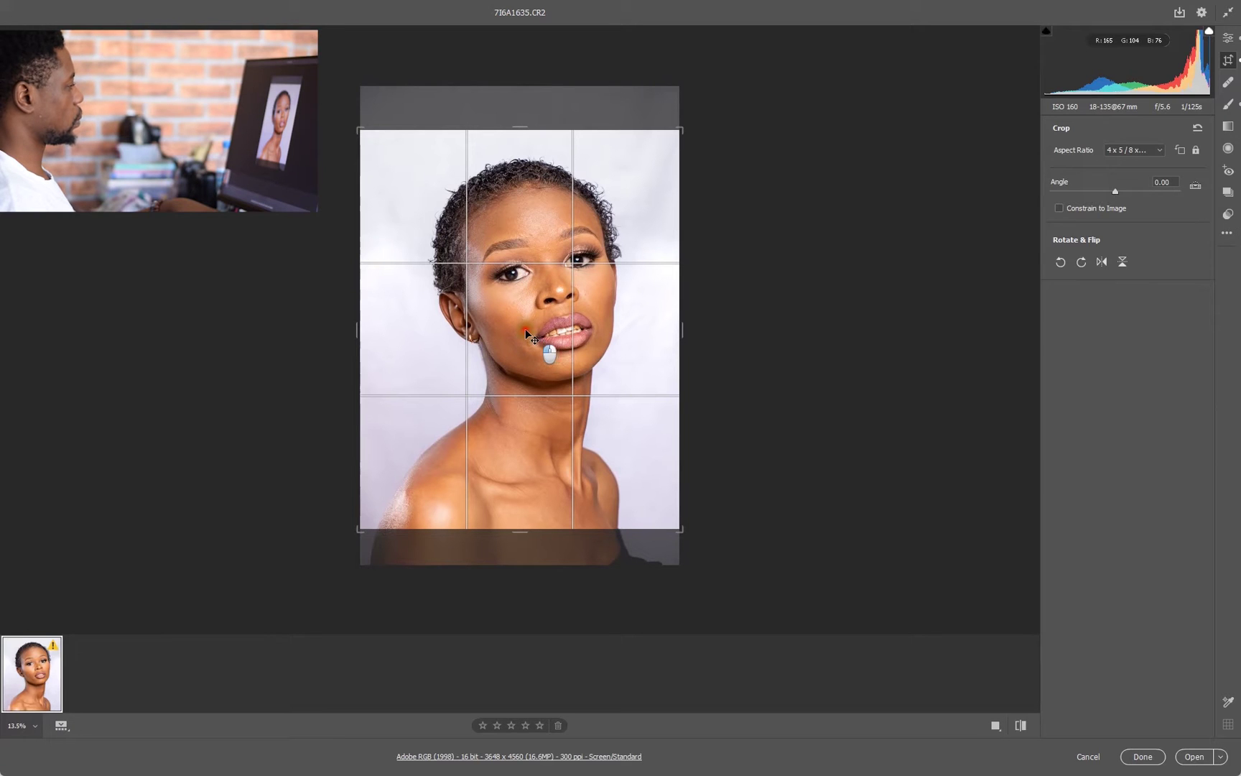
{"action": "left_click_drag", "start_coordinate": [359, 130], "coordinate": [360, 134]}
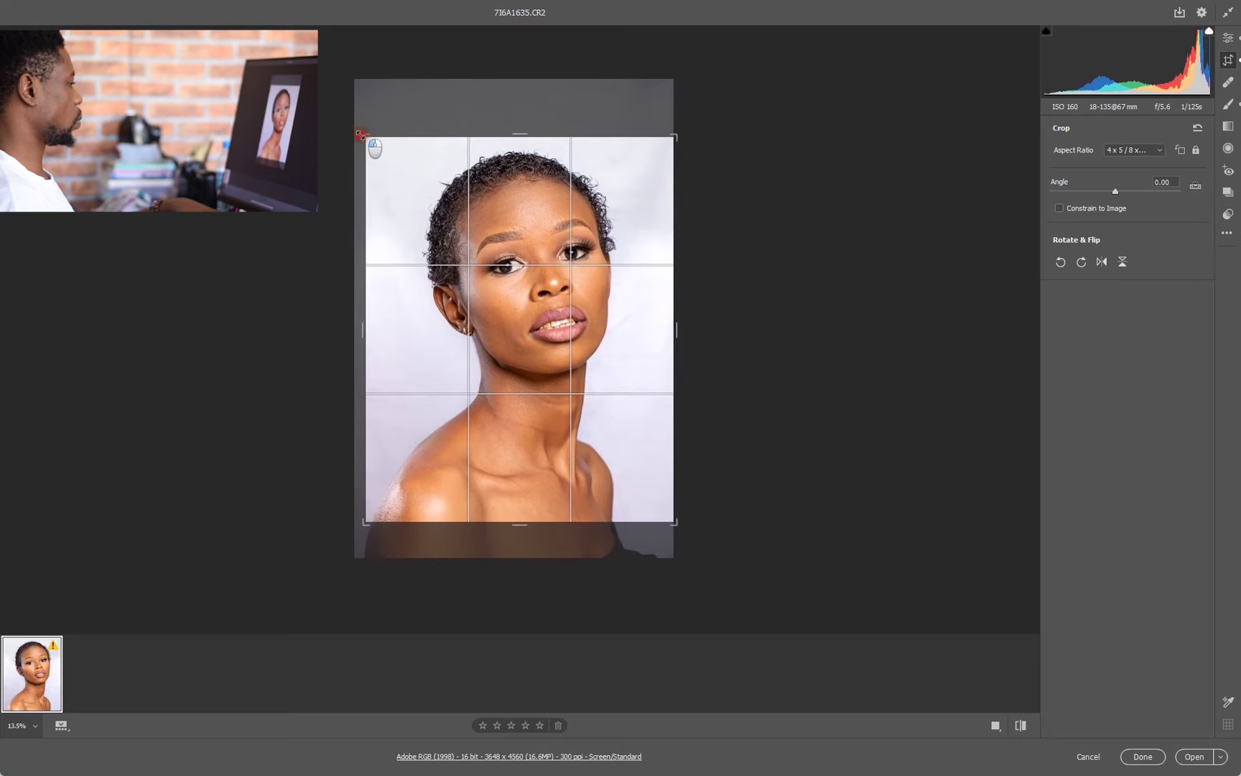
{"action": "left_click_drag", "start_coordinate": [360, 134], "coordinate": [359, 135]}
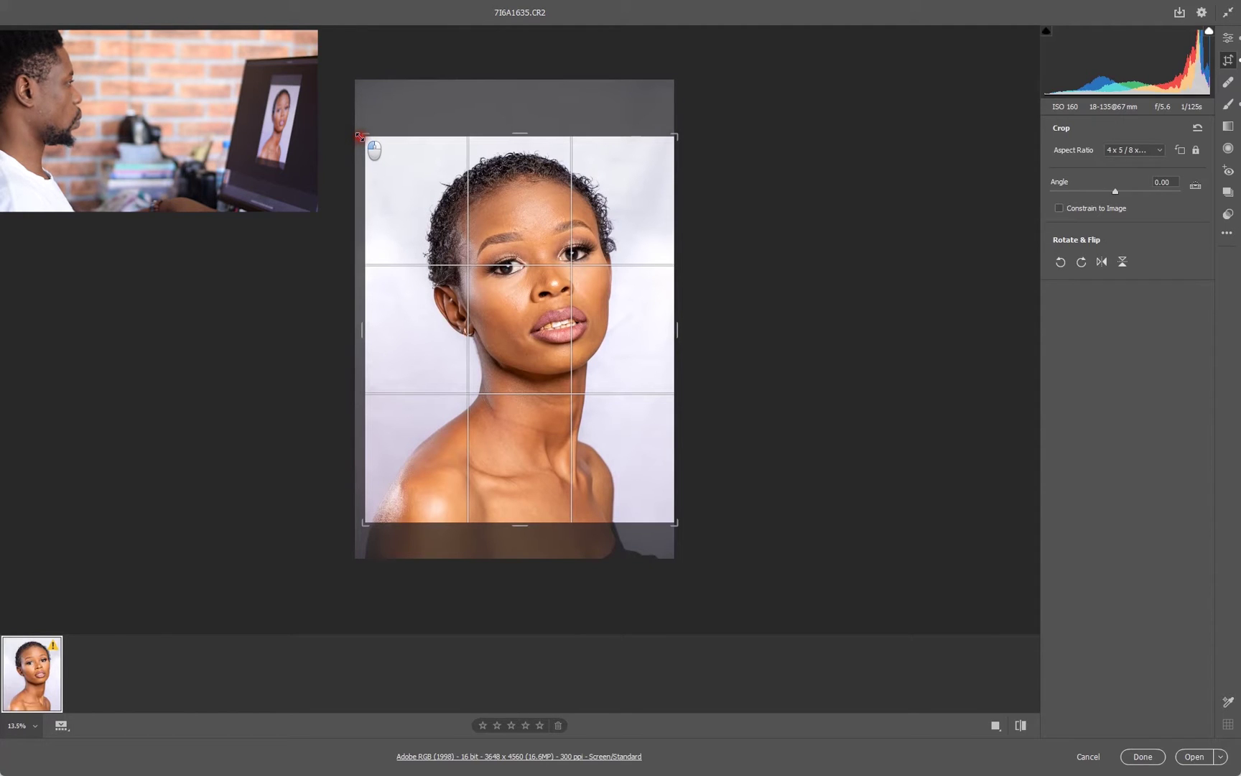
{"action": "left_click_drag", "start_coordinate": [359, 136], "coordinate": [360, 137]}
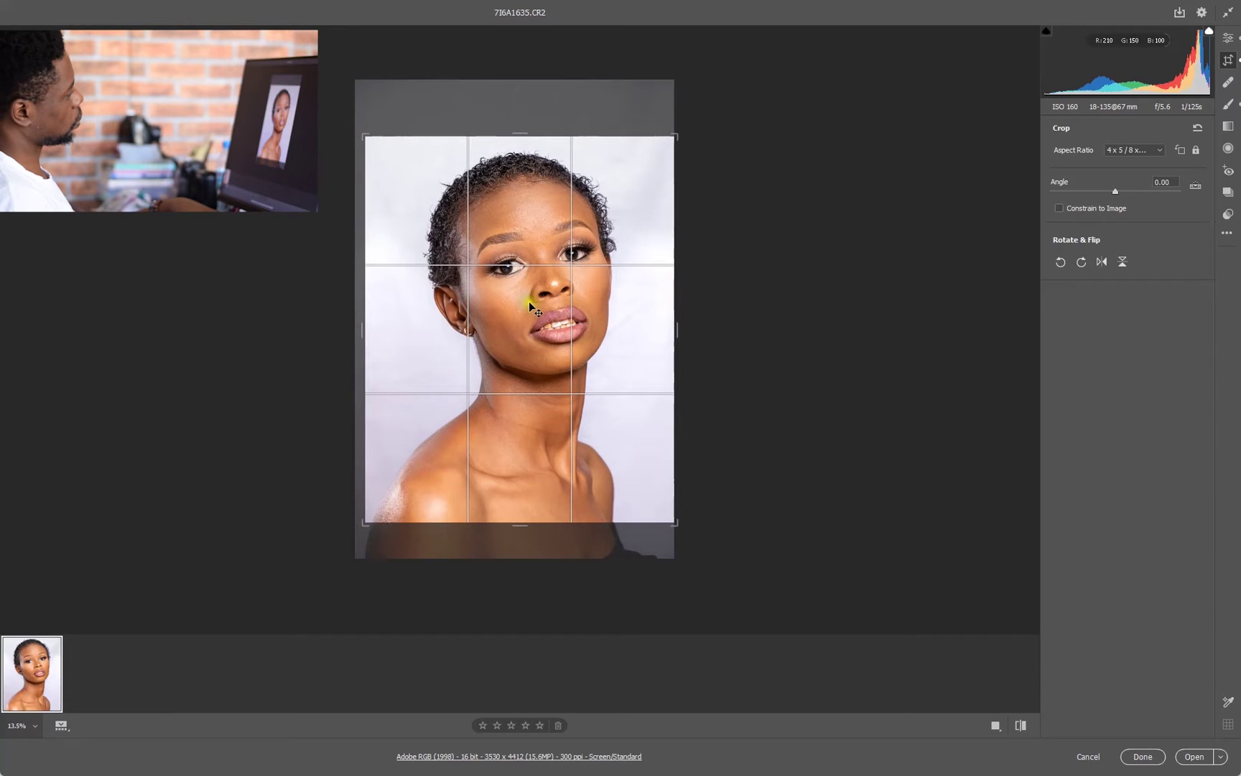
{"action": "left_click_drag", "start_coordinate": [527, 300], "coordinate": [516, 300]}
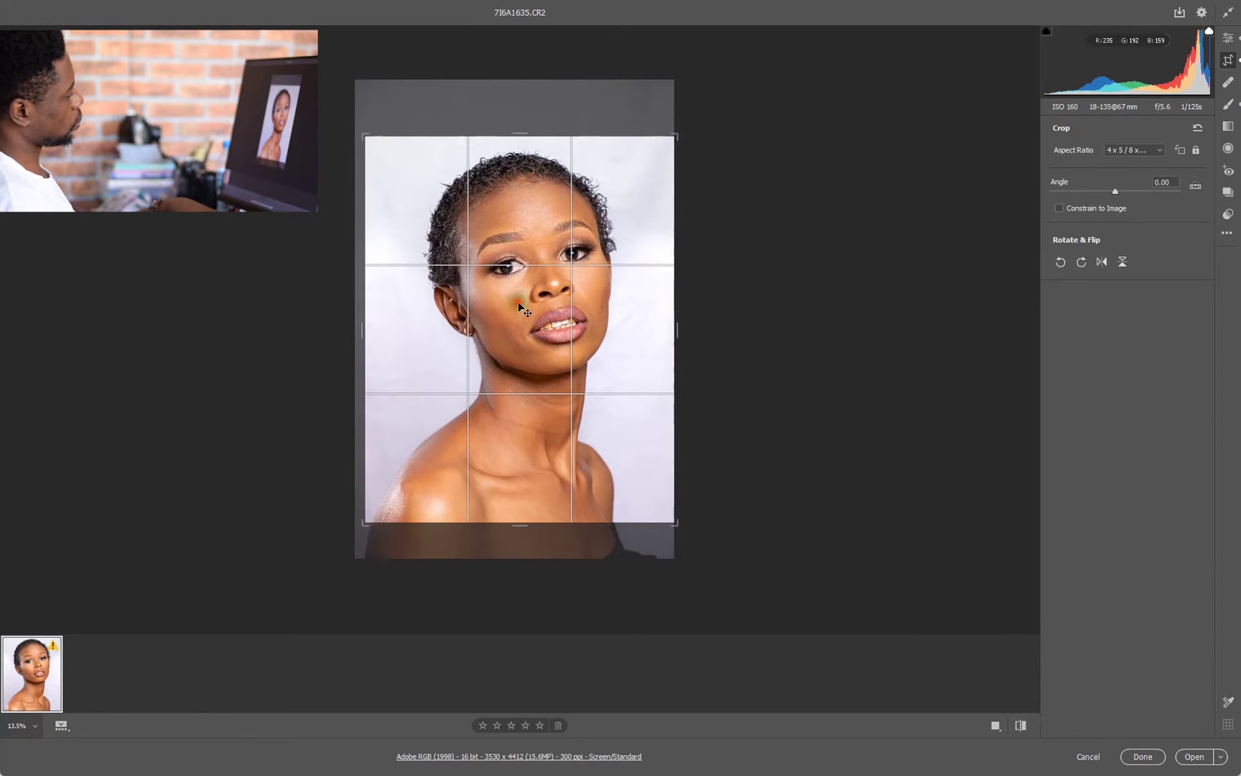
{"action": "left_click_drag", "start_coordinate": [540, 347], "coordinate": [562, 364]}
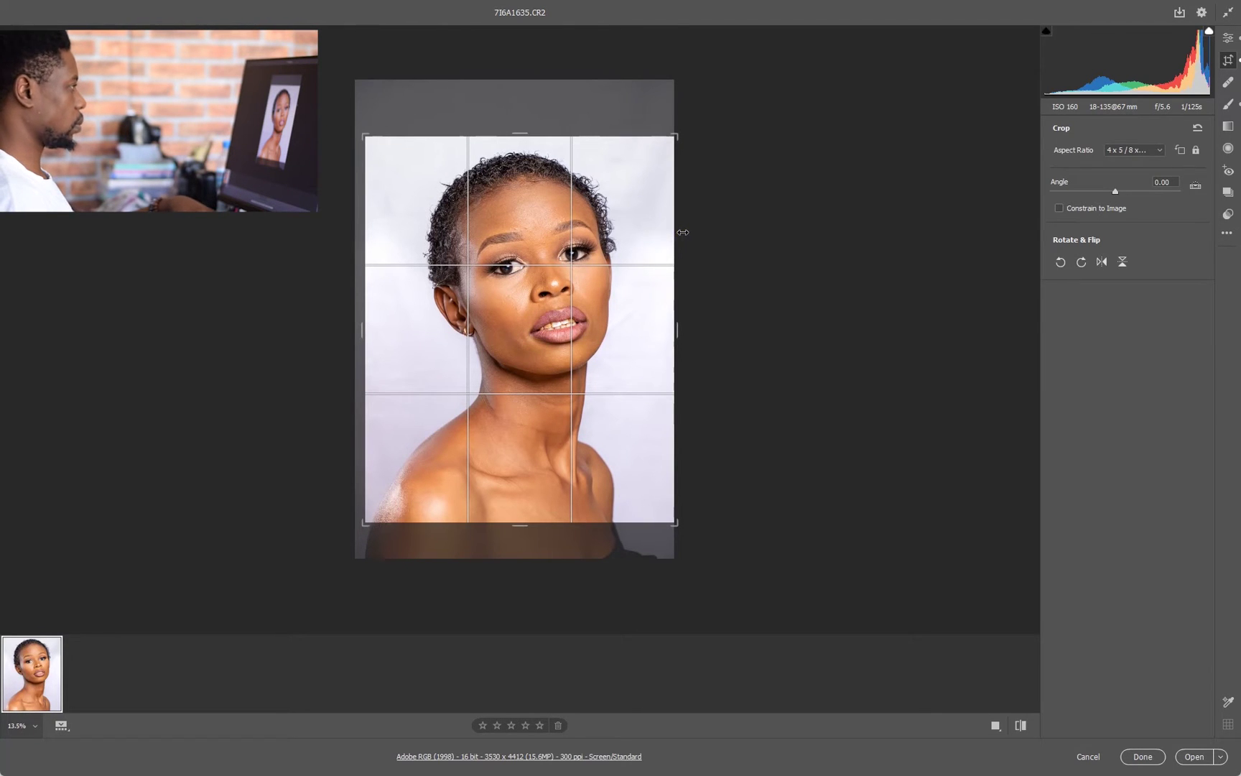
{"action": "key", "text": "Return"}
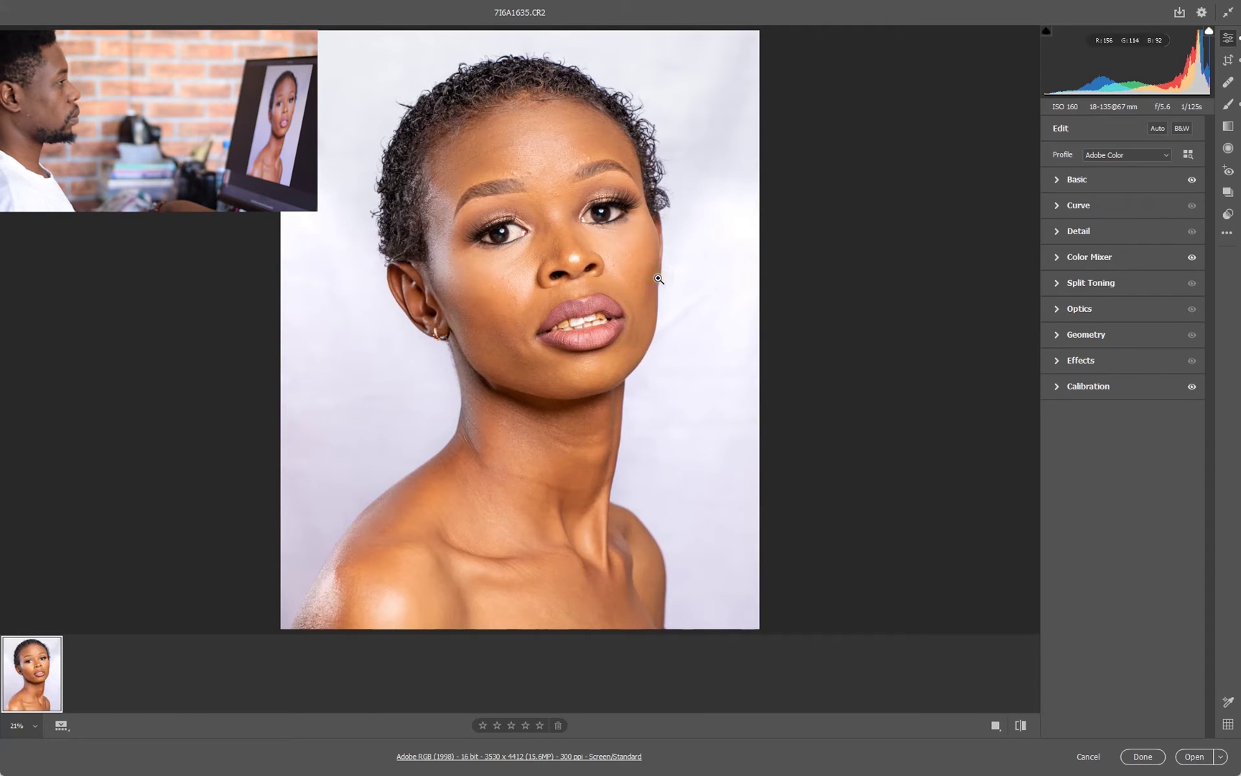
- Set luminance Noise Reduction to about 12 in the Detail panel
{"action": "left_click", "coordinate": [1100, 233]}
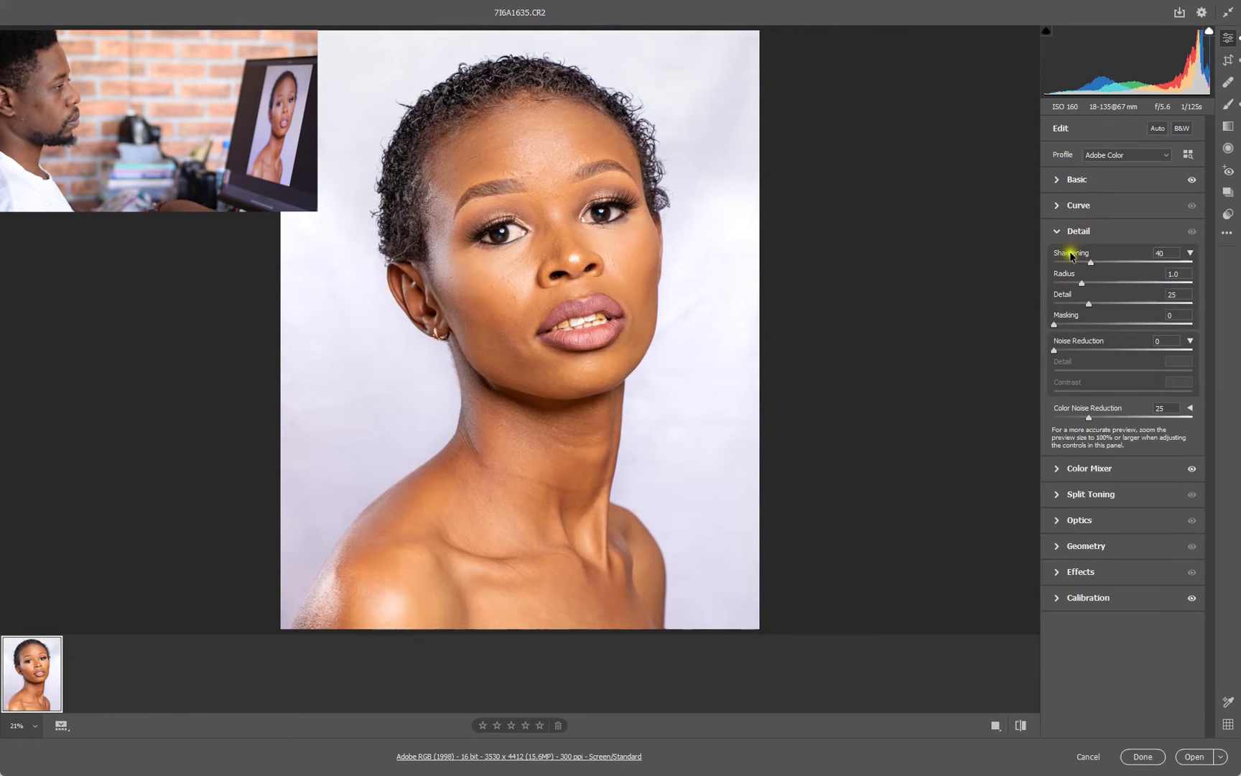
{"action": "left_click_drag", "start_coordinate": [1055, 351], "coordinate": [1065, 352]}
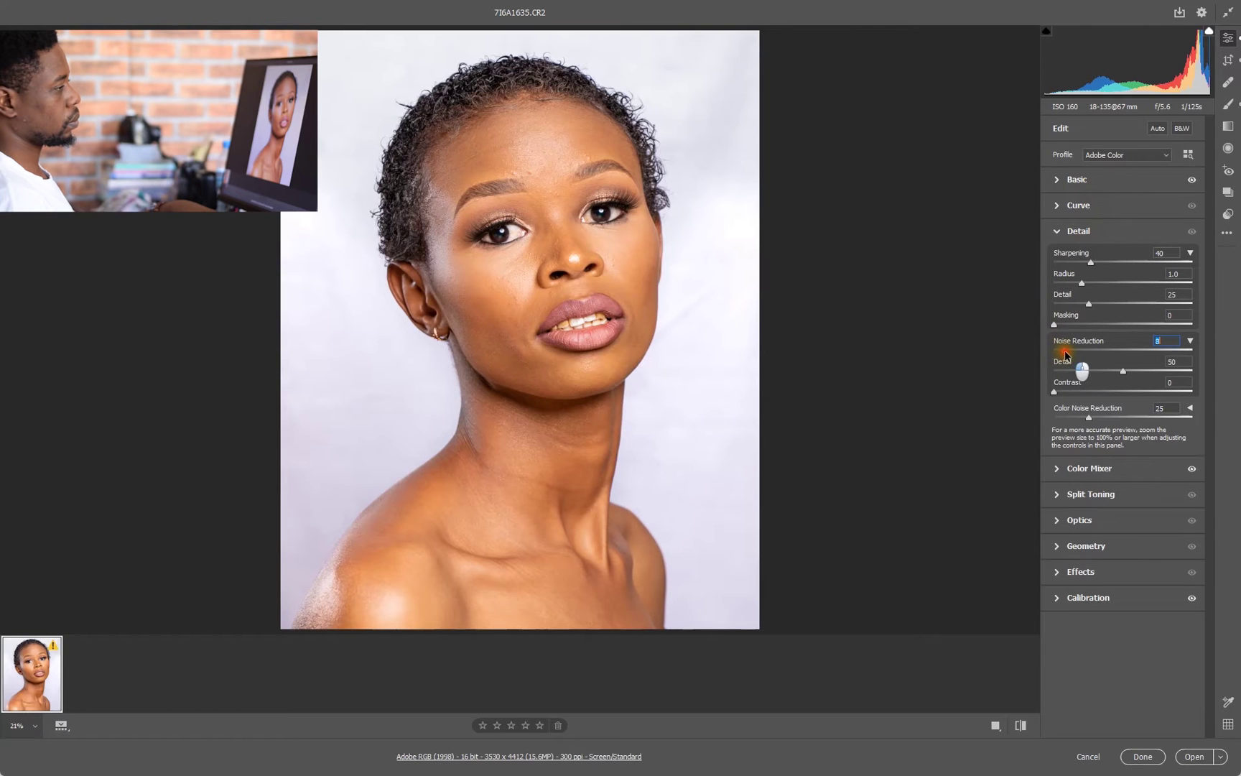
{"action": "left_click_drag", "start_coordinate": [1069, 353], "coordinate": [1071, 352]}
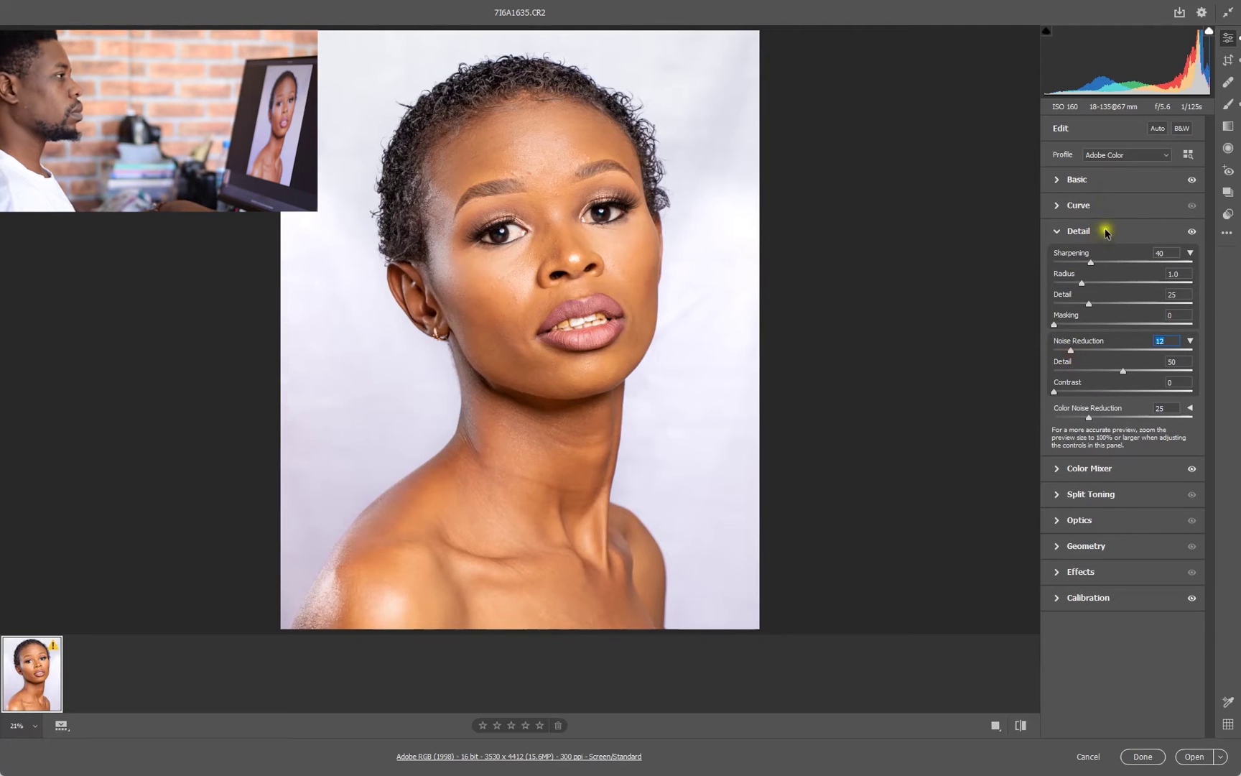
{"action": "left_click", "coordinate": [1057, 230]}
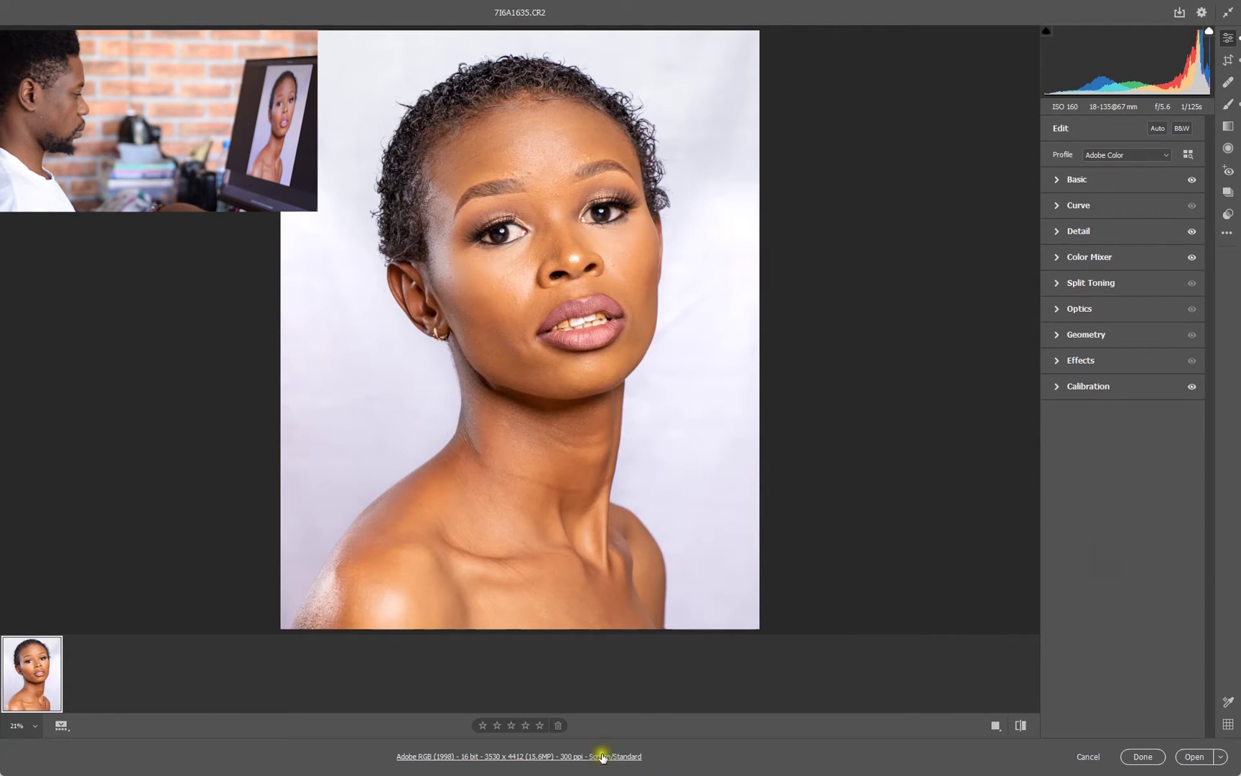
- Send the Camera Raw edit into Photoshop and create a Background copy layer
{"action": "left_click", "coordinate": [1193, 756]}
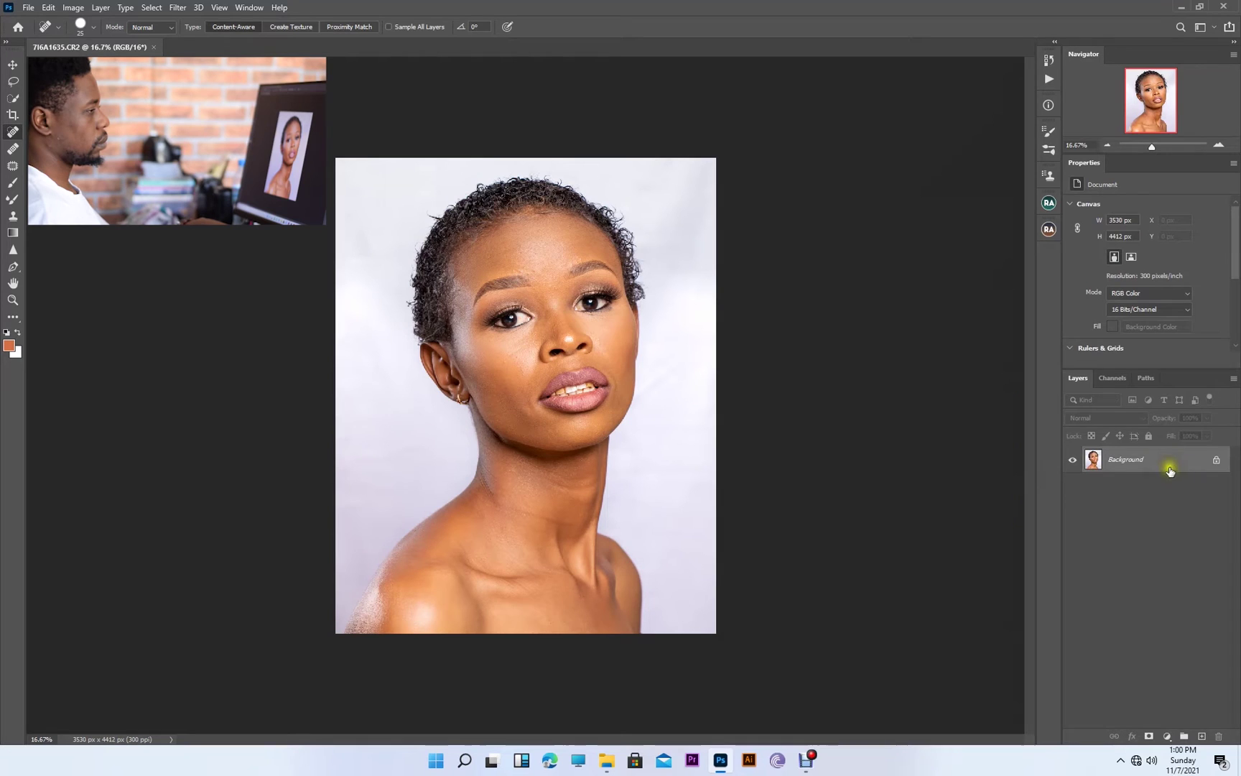
{"action": "left_click_drag", "start_coordinate": [1157, 462], "coordinate": [1203, 734]}
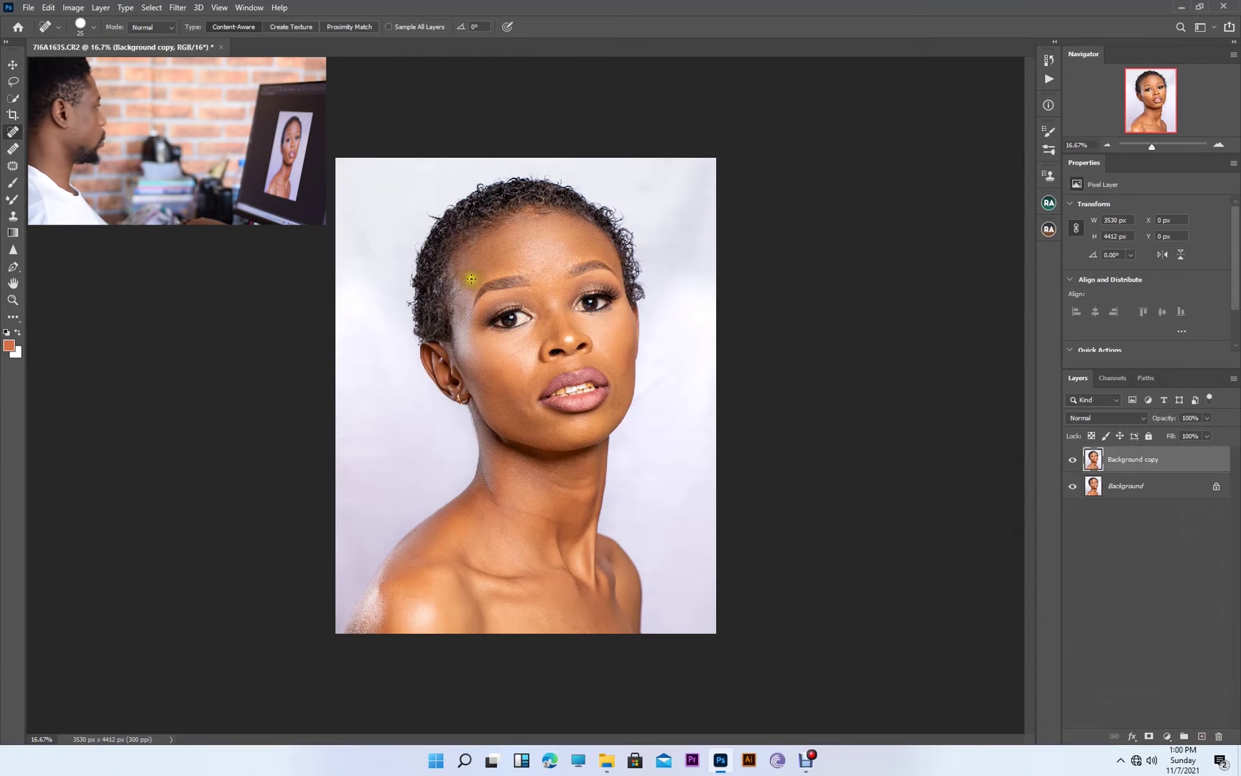
{"action": "left_click", "coordinate": [13, 300]}
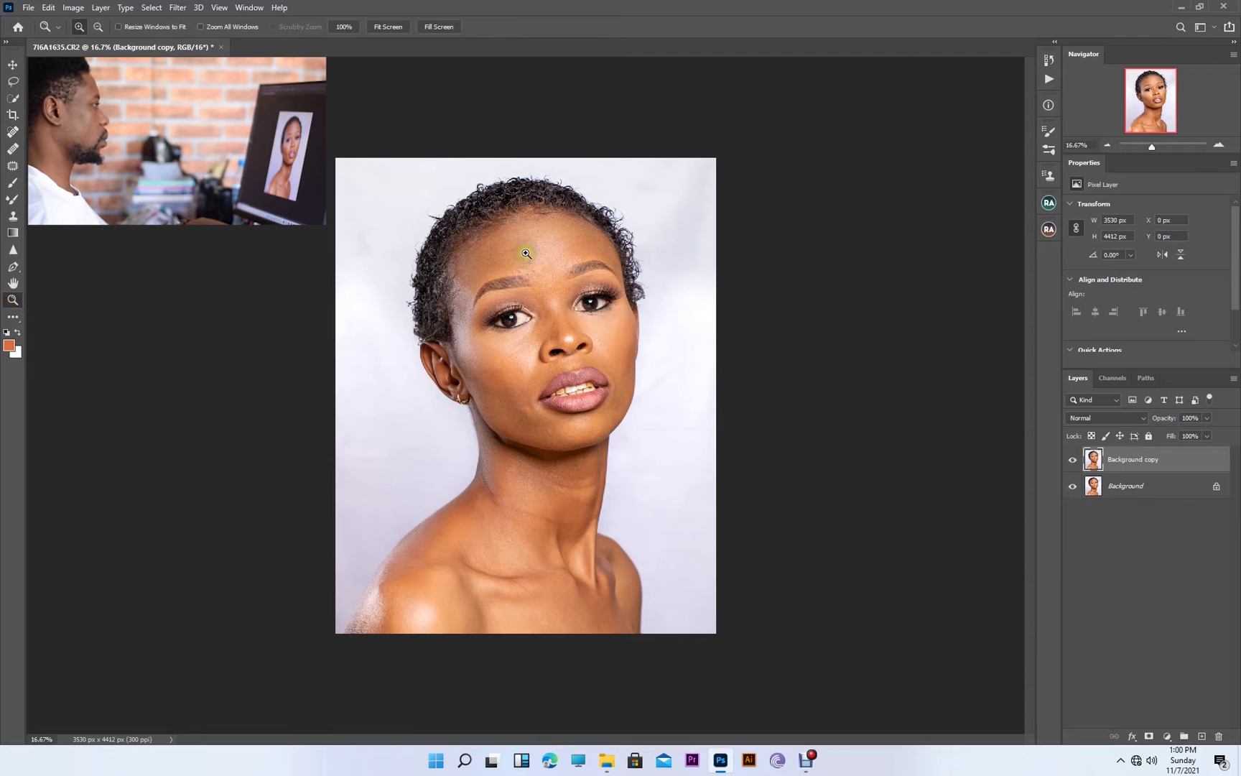
- Zoom into the face and add an empty Layer 1 above Background copy
{"action": "left_click", "coordinate": [531, 255]}
{"action": "left_click", "coordinate": [575, 272]}
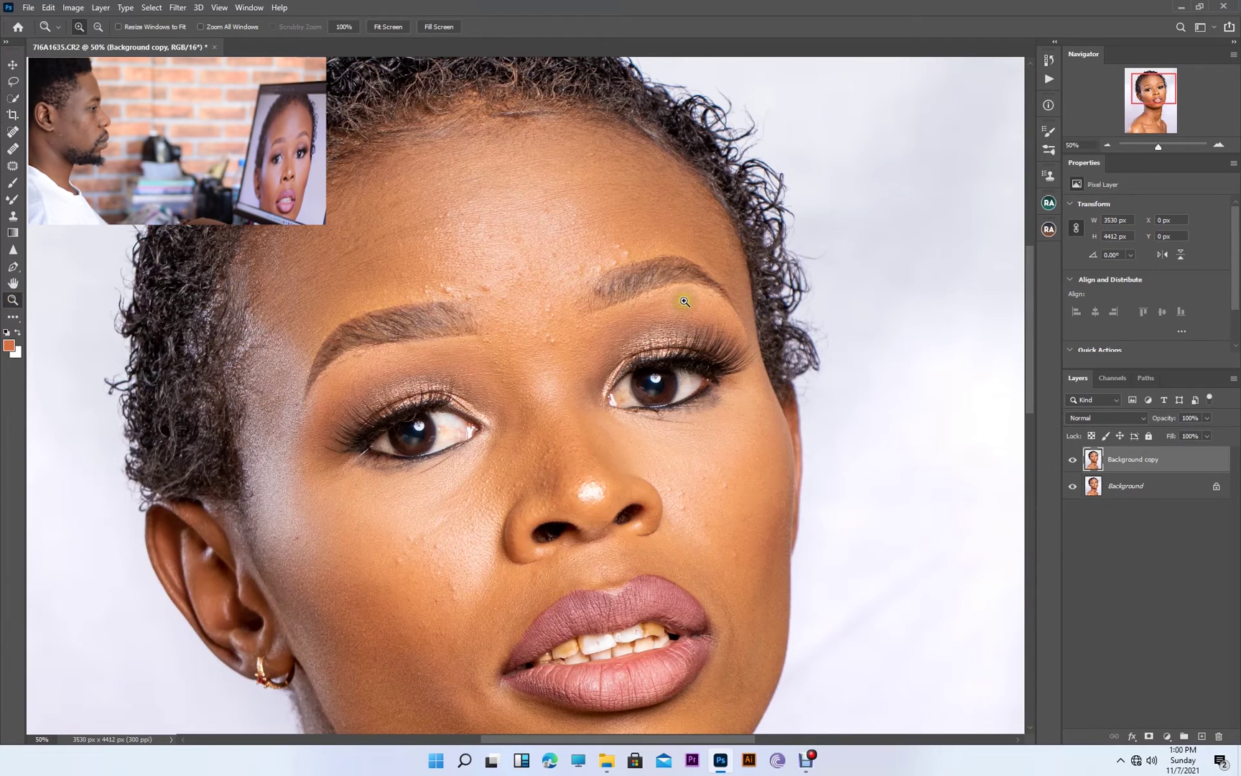
{"action": "left_click", "coordinate": [1201, 736]}
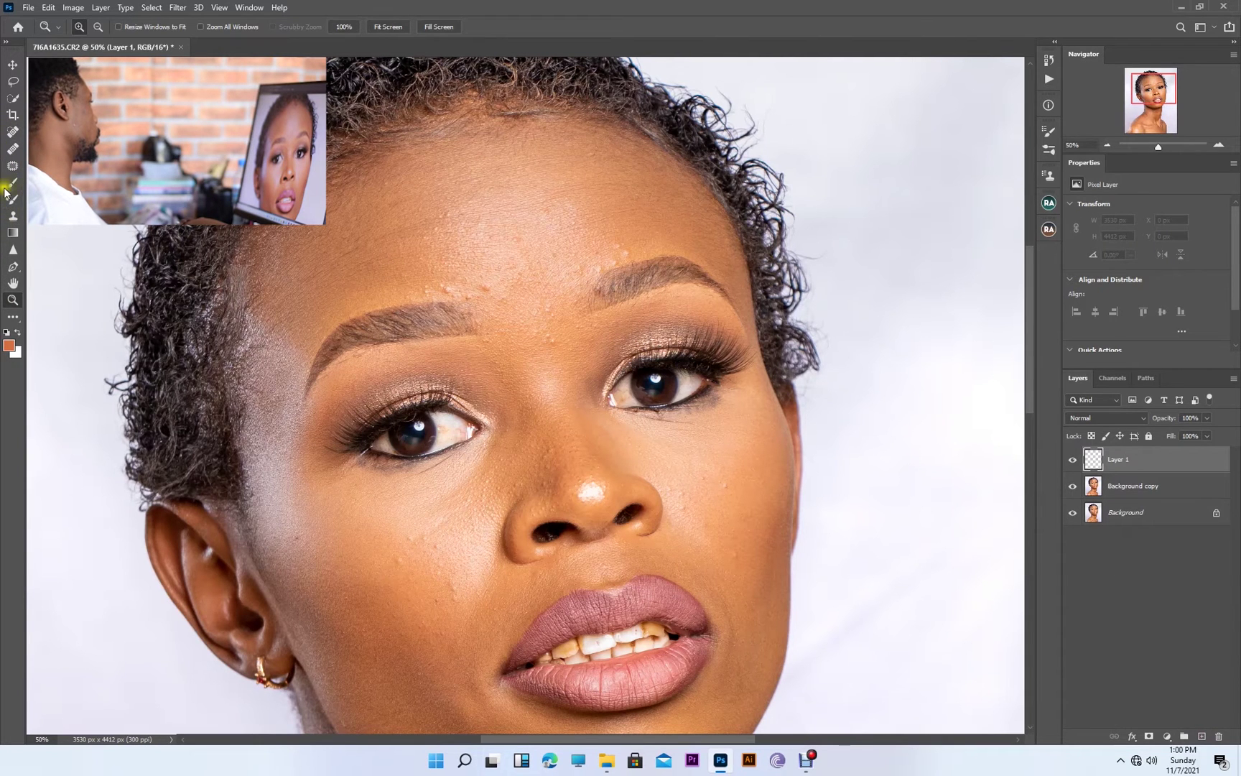
- Set the Clone Stamp to sample Current & Below with a 30 px brush
{"action": "left_click", "coordinate": [13, 216]}
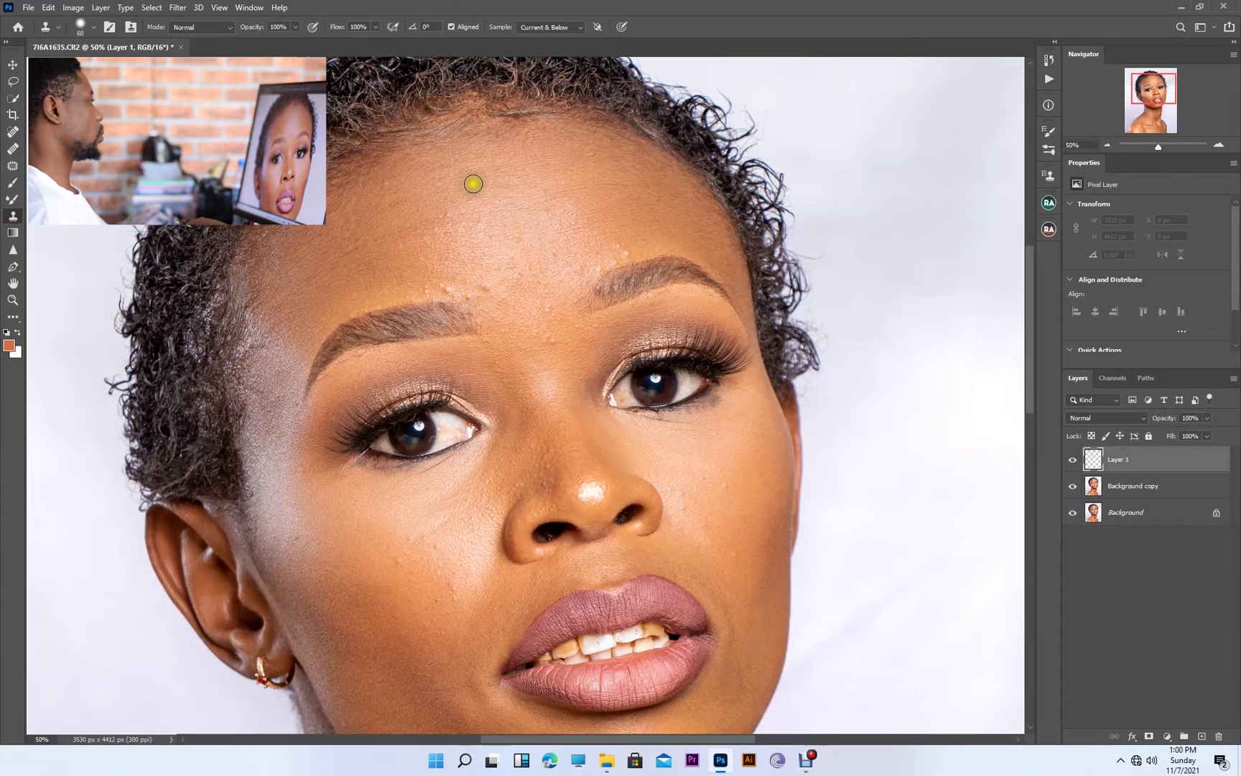
{"action": "right_click", "coordinate": [551, 322]}
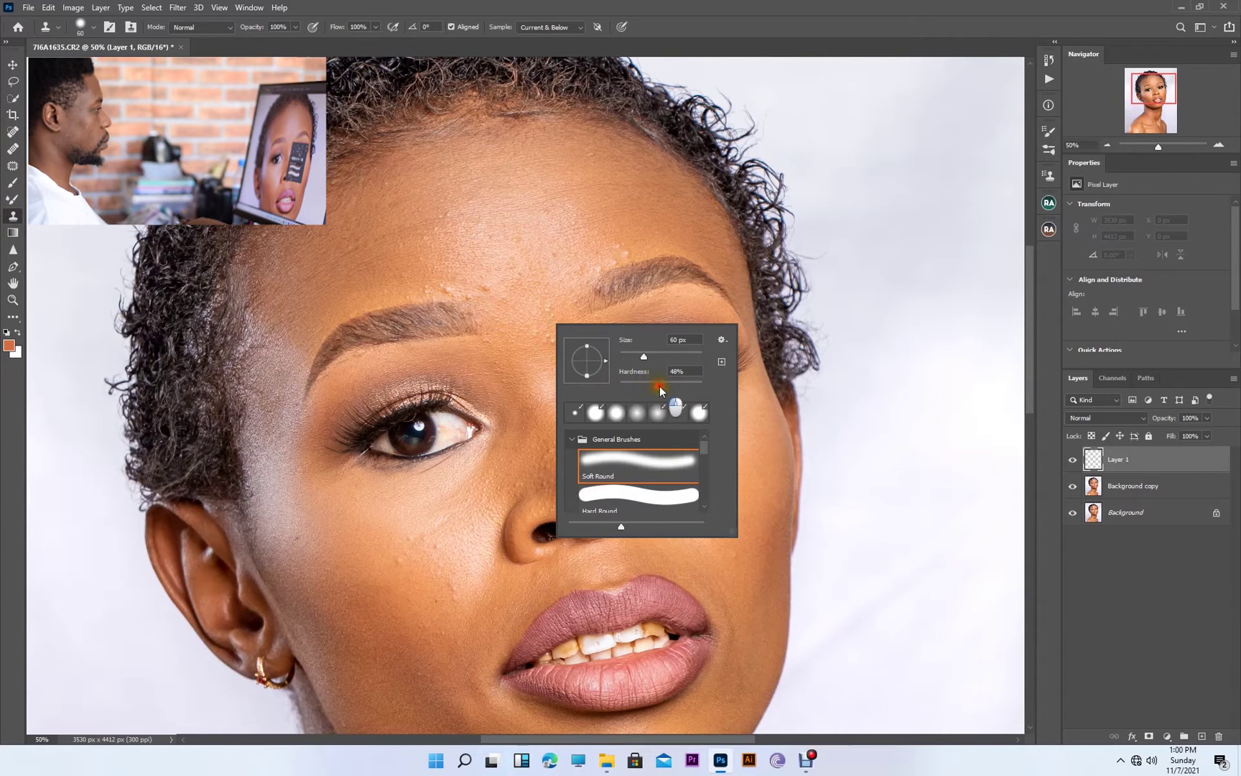
{"action": "left_click", "coordinate": [734, 5]}
{"action": "left_click", "coordinate": [571, 27]}
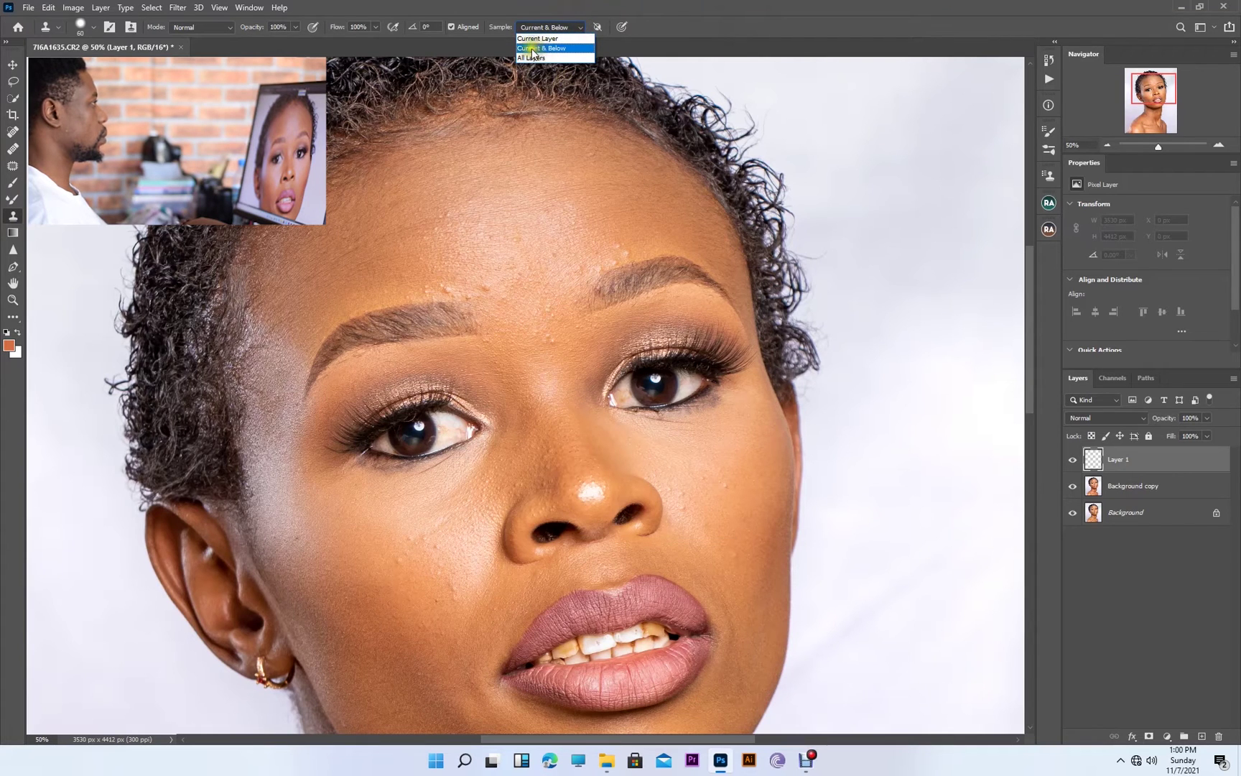
{"action": "left_click", "coordinate": [552, 48]}
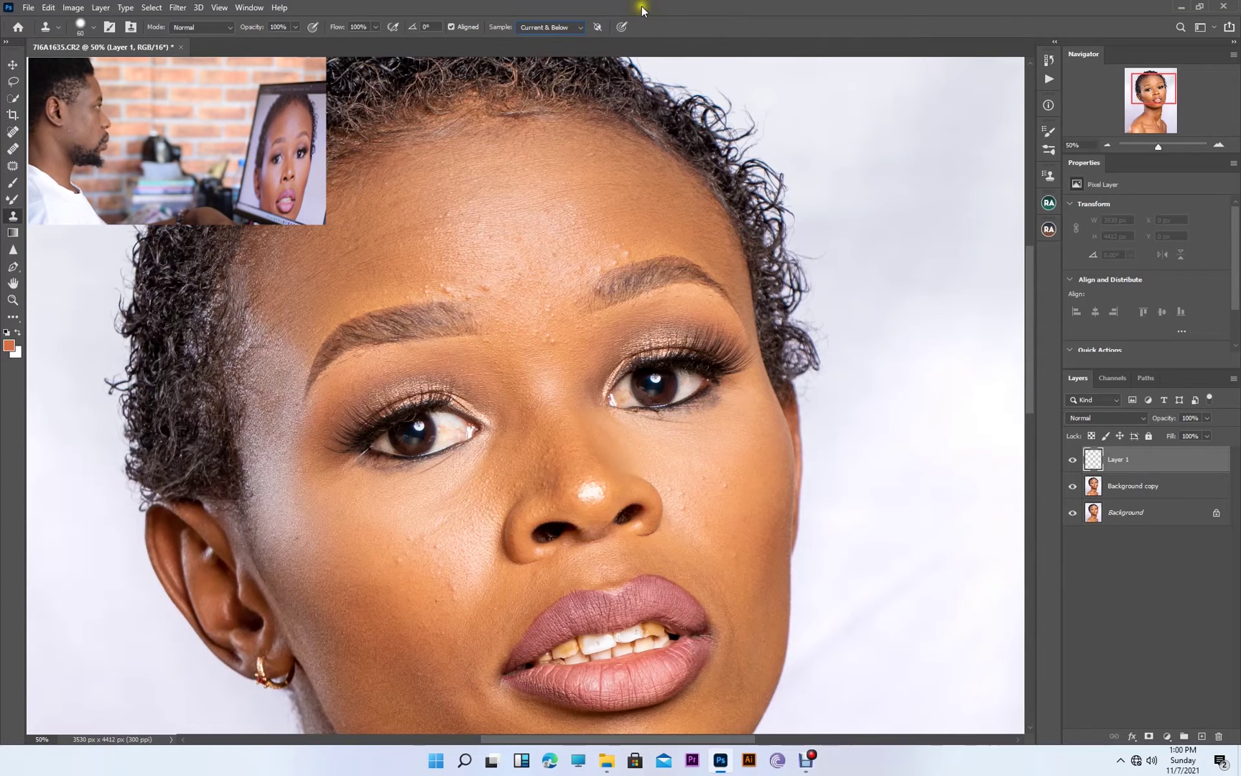
{"action": "key", "text": "bracketleft"}
{"action": "key", "text": "bracketleft"}
{"action": "key", "text": "bracketleft"}
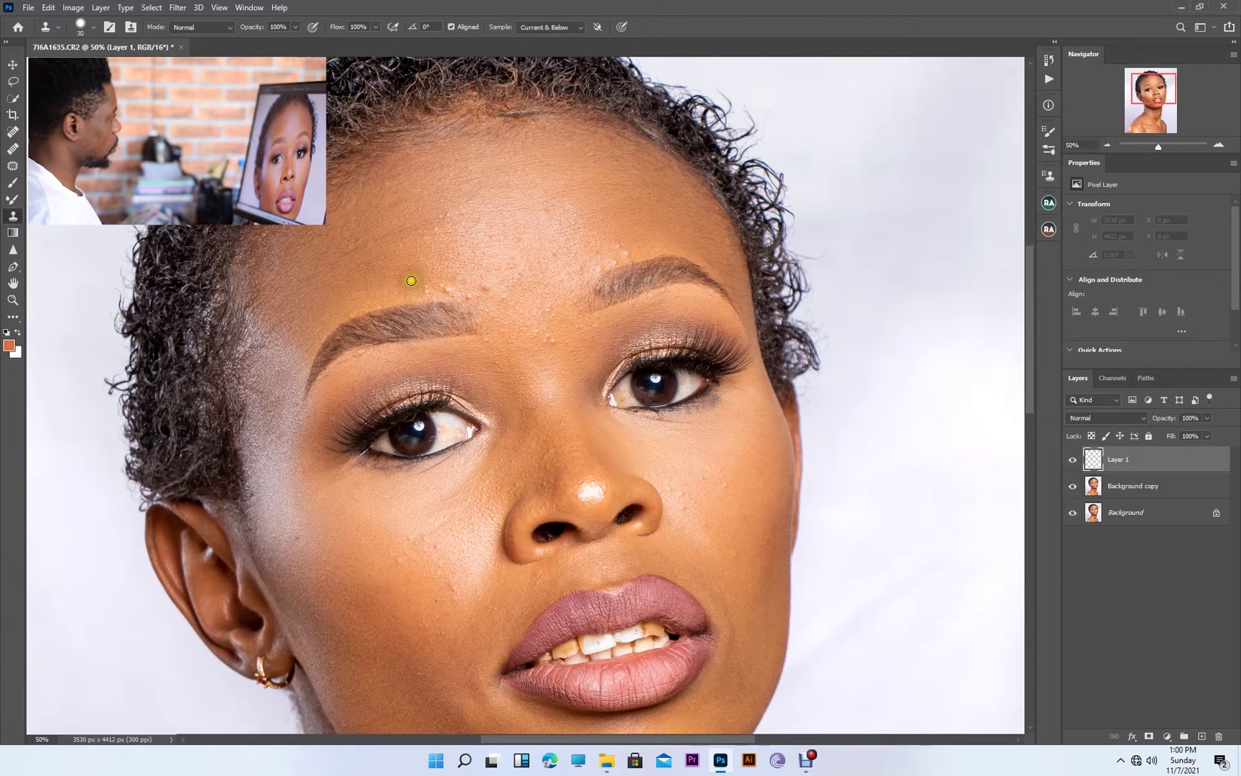
- Shrink the Clone Stamp to 25 px, clone the first forehead spot, and set Flow to 74%
{"action": "key", "text": "bracketleft"}
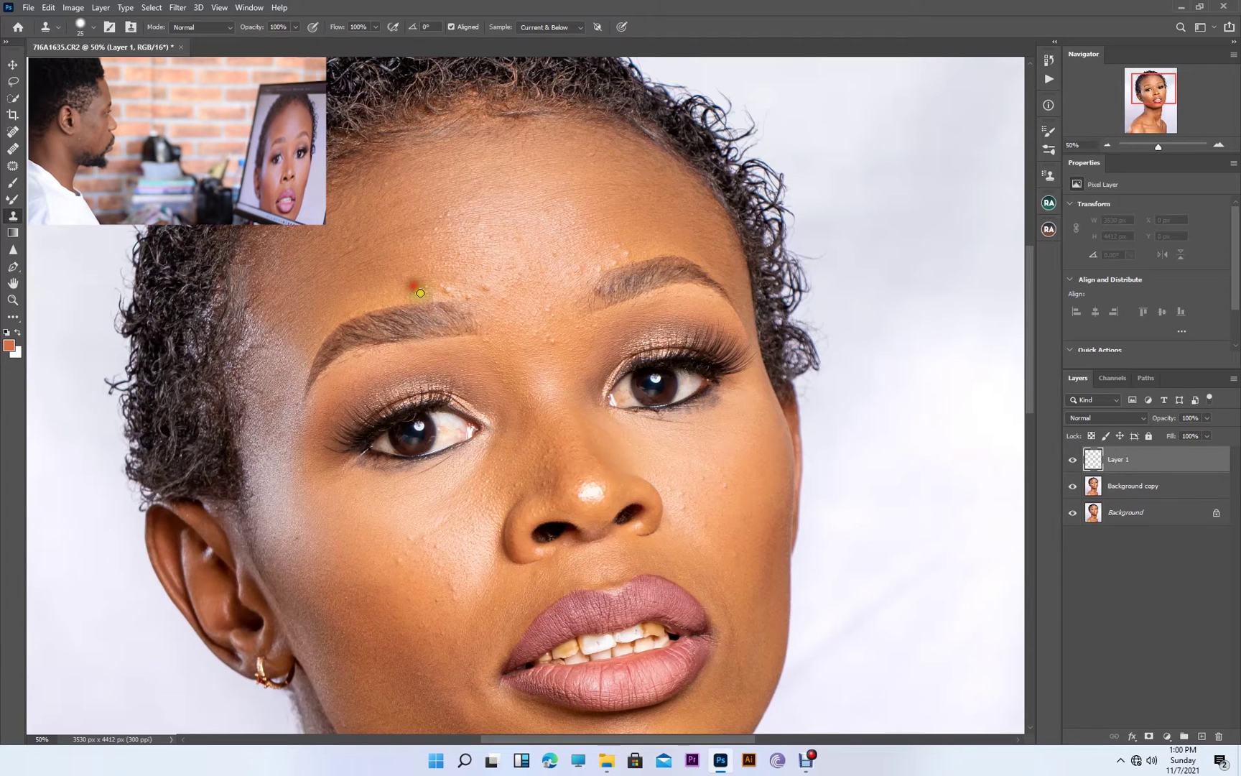
{"action": "left_click", "coordinate": [425, 287]}
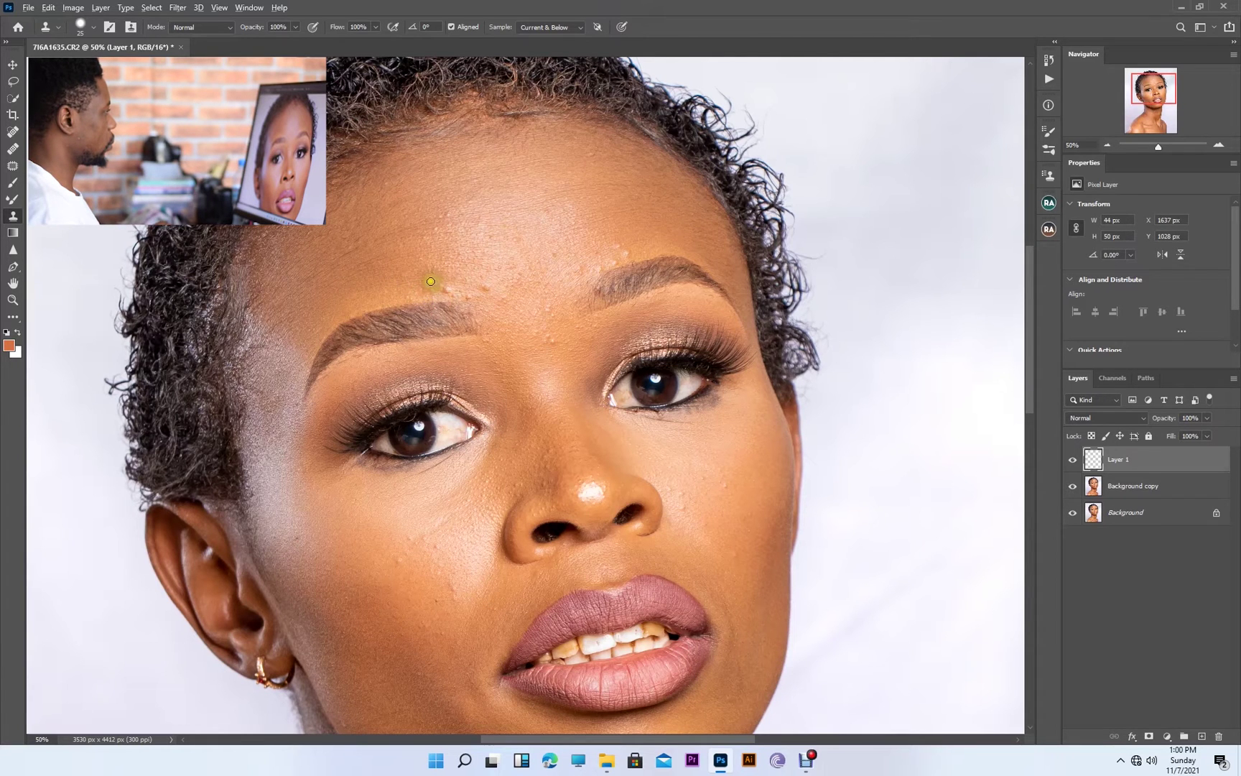
{"action": "left_click_drag", "start_coordinate": [443, 276], "coordinate": [459, 296]}
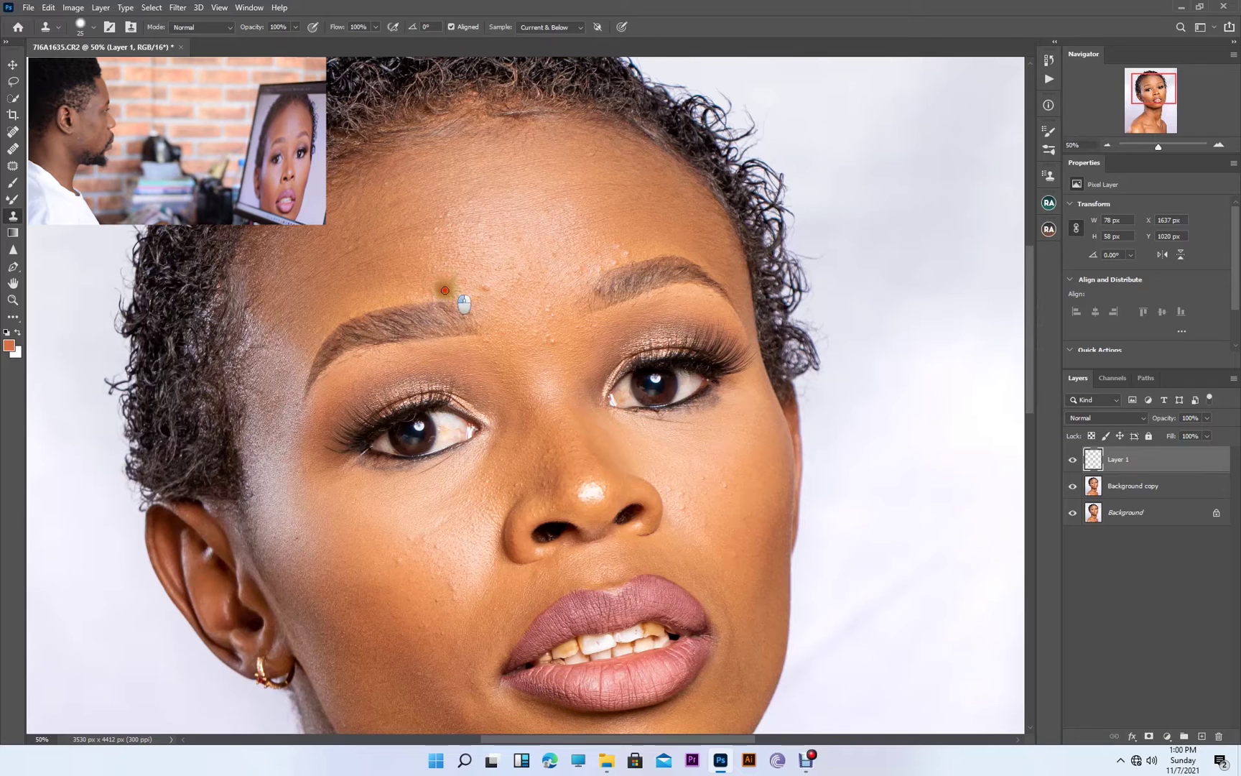
{"action": "left_click", "coordinate": [375, 29]}
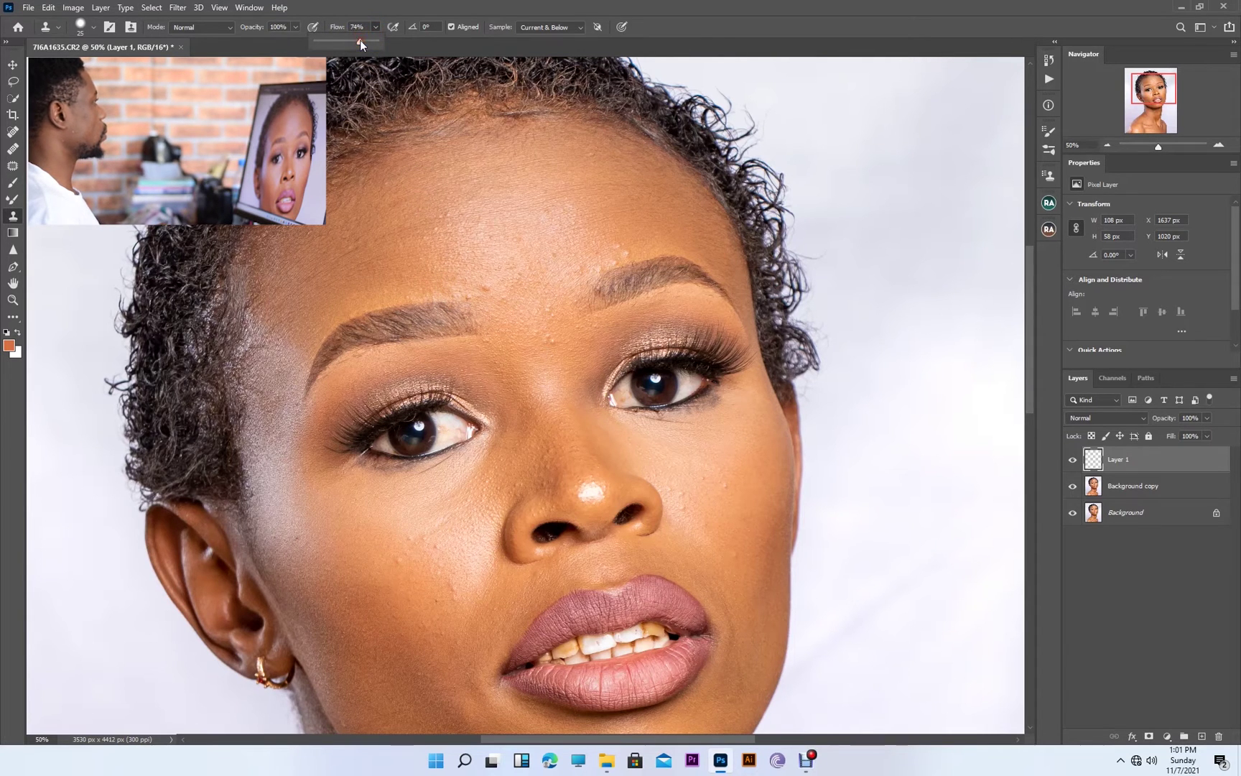
{"action": "left_click", "coordinate": [360, 41]}
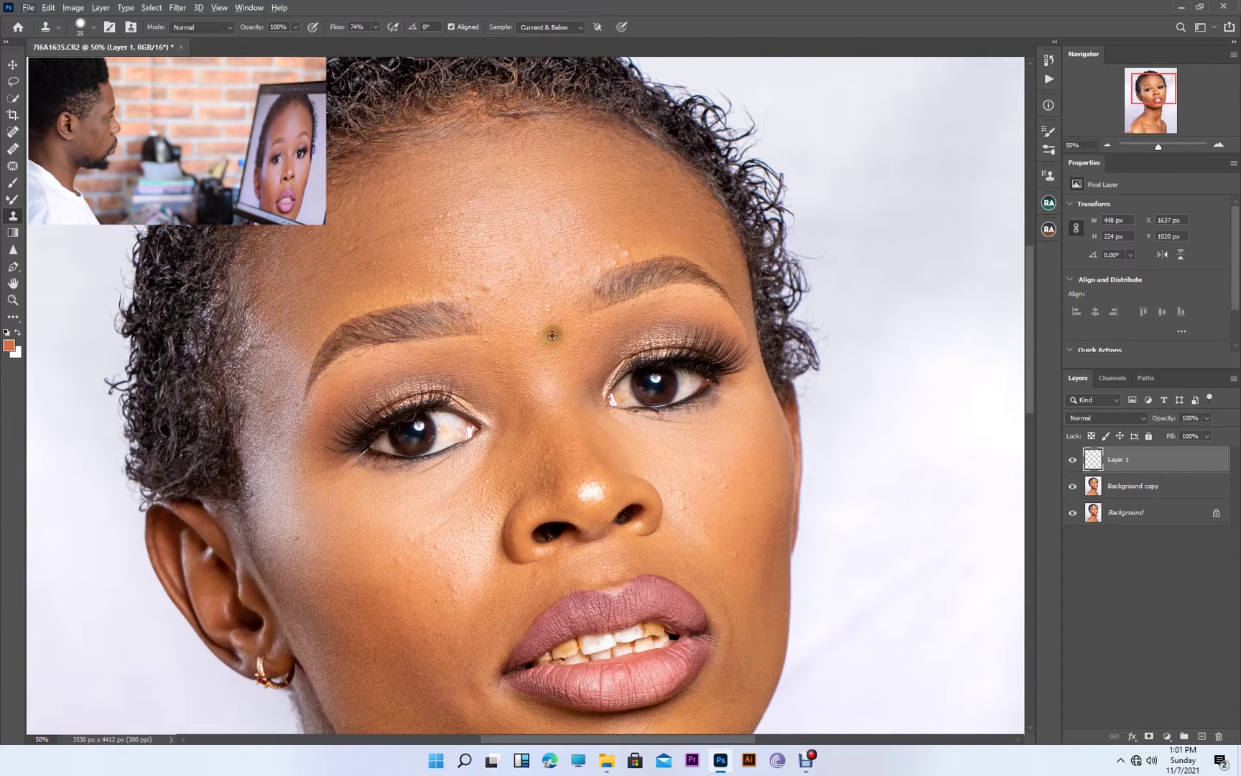
- Sample clean forehead skin and stamp out the blemishes above the eyebrows
{"action": "left_click", "coordinate": [535, 351]}
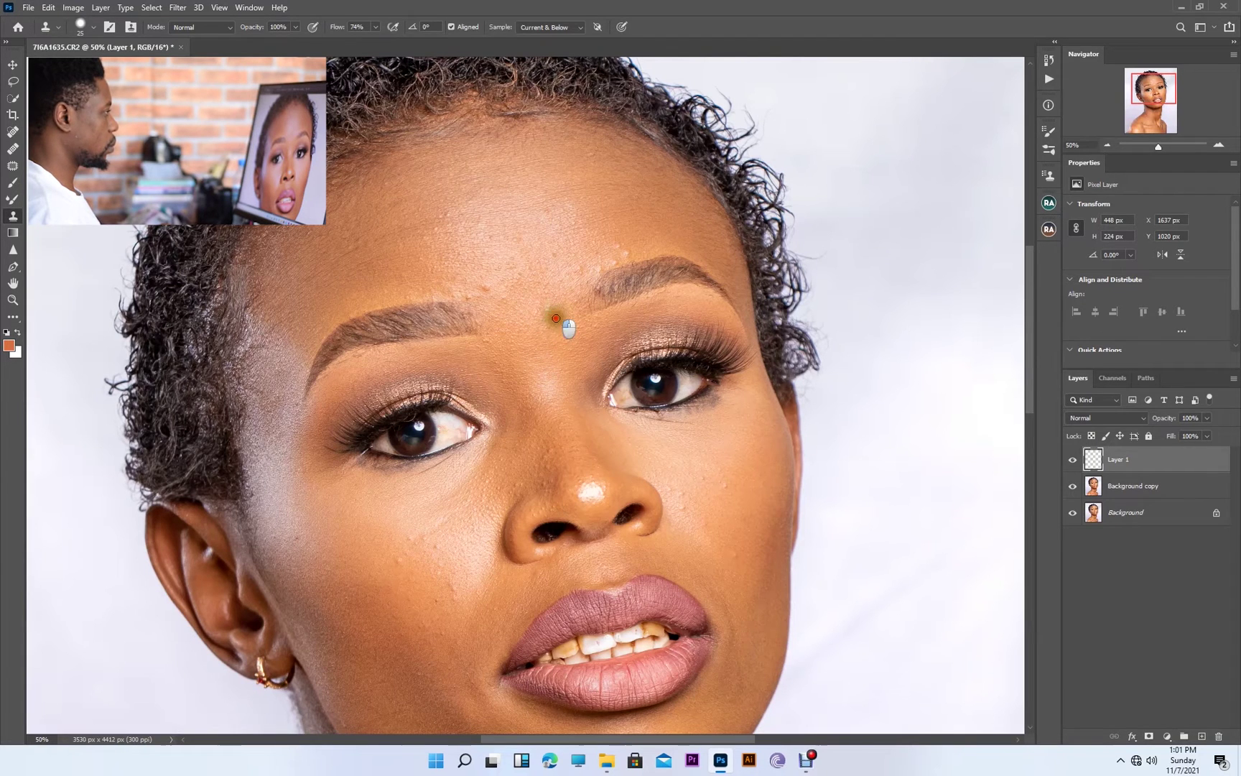
{"action": "left_click", "coordinate": [540, 257]}
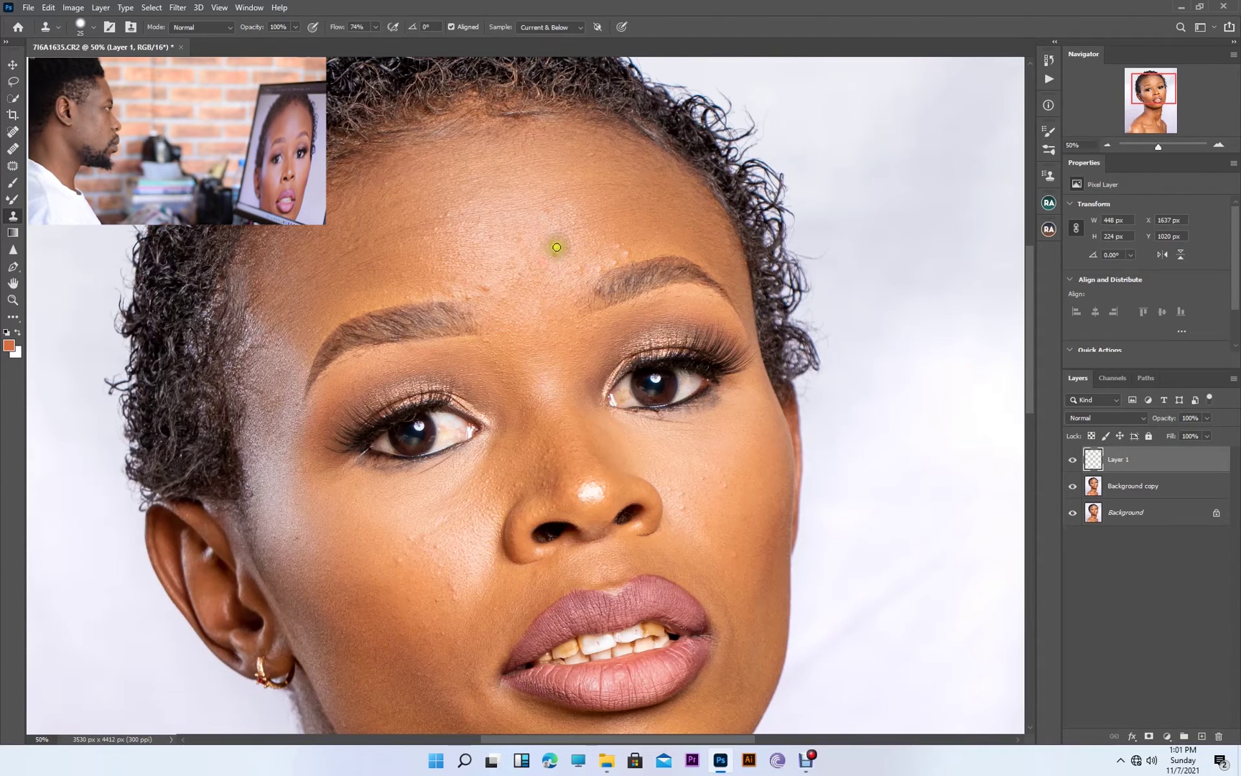
{"action": "left_click", "coordinate": [598, 258]}
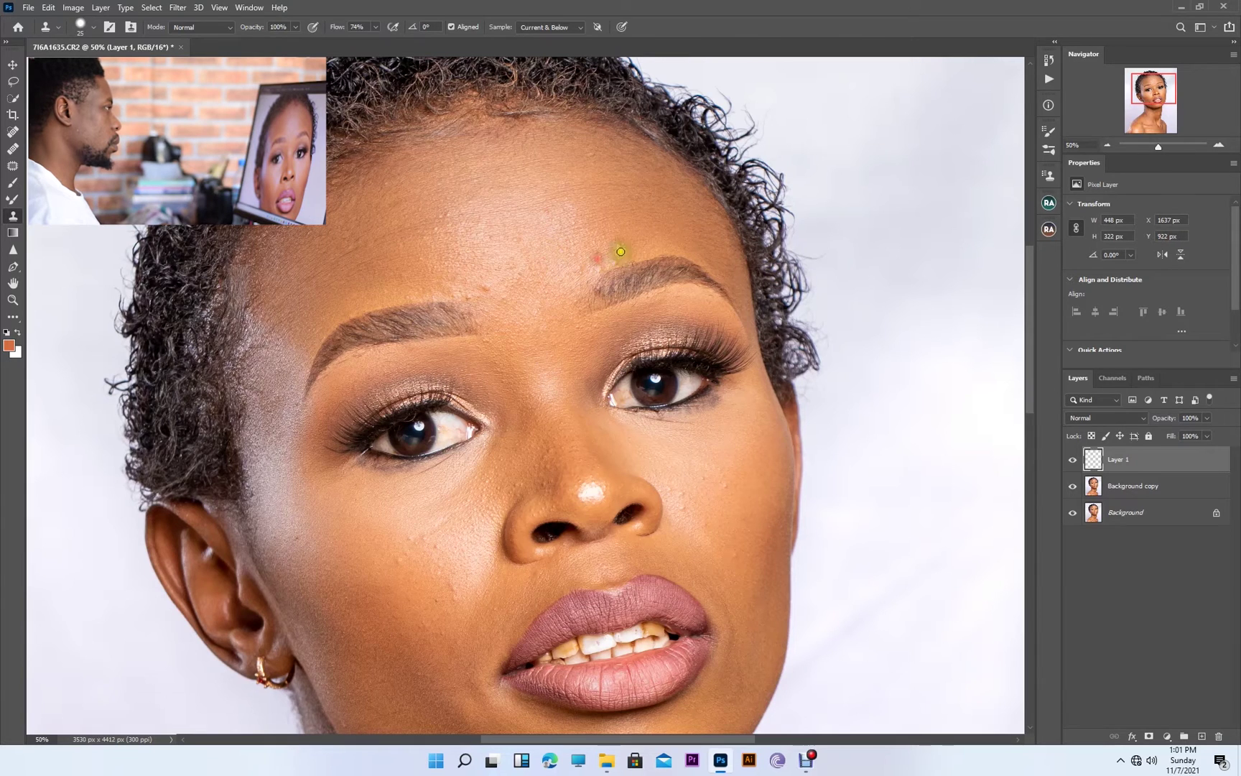
{"action": "left_click", "coordinate": [621, 248]}
{"action": "left_click", "coordinate": [634, 244]}
{"action": "left_click", "coordinate": [631, 257]}
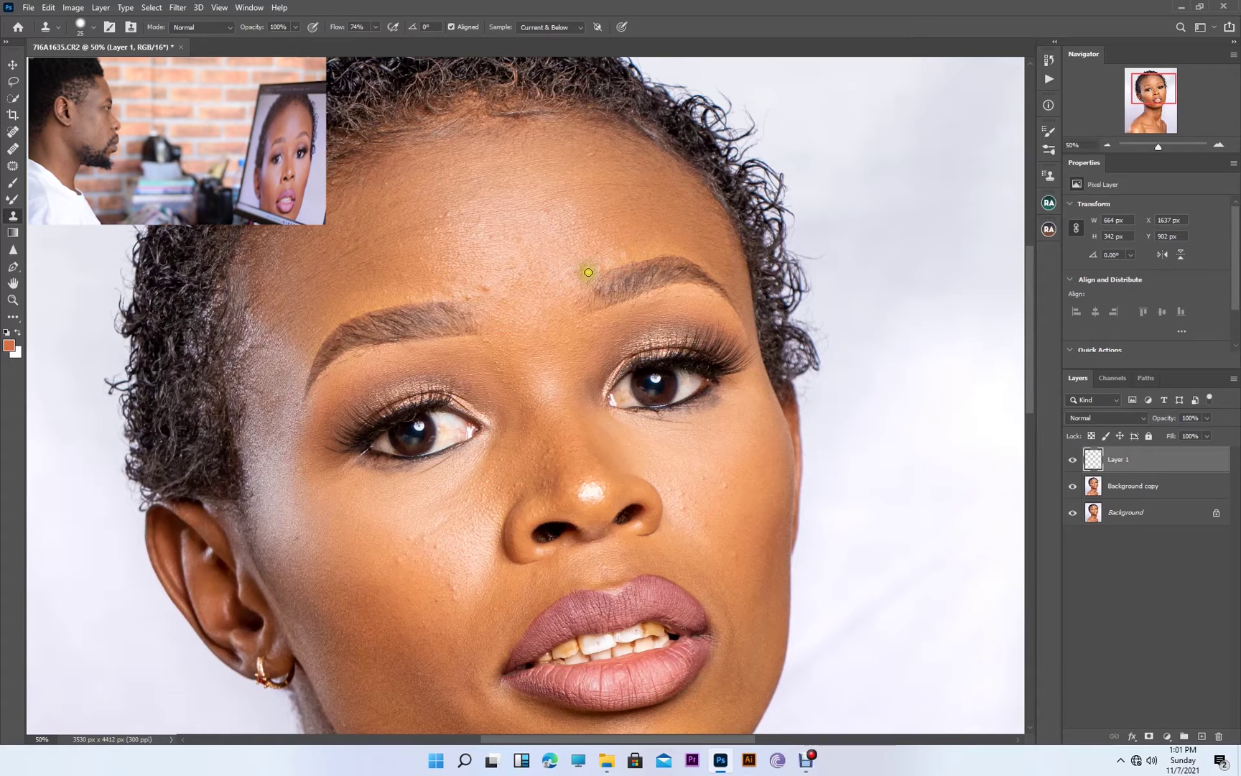
- Clone strokes across the mid and upper forehead and over the cheek spots
{"action": "left_click", "coordinate": [578, 279]}
{"action": "left_click_drag", "start_coordinate": [578, 279], "coordinate": [510, 250]}
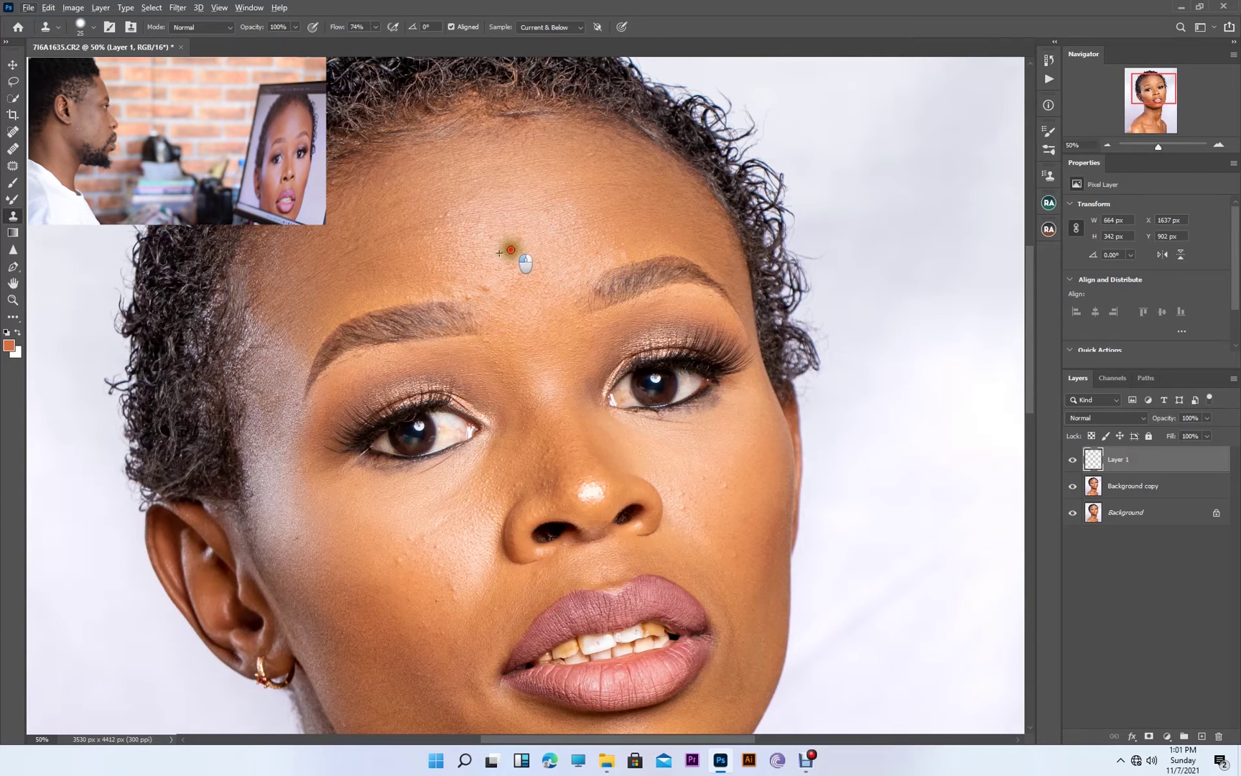
{"action": "mouse_move", "coordinate": [510, 250]}
{"action": "left_mouse_down"}
{"action": "mouse_move", "coordinate": [480, 276]}
{"action": "mouse_move", "coordinate": [498, 291]}
{"action": "mouse_move", "coordinate": [497, 280]}
{"action": "mouse_move", "coordinate": [478, 295]}
{"action": "mouse_move", "coordinate": [507, 299]}
{"action": "left_mouse_up"}
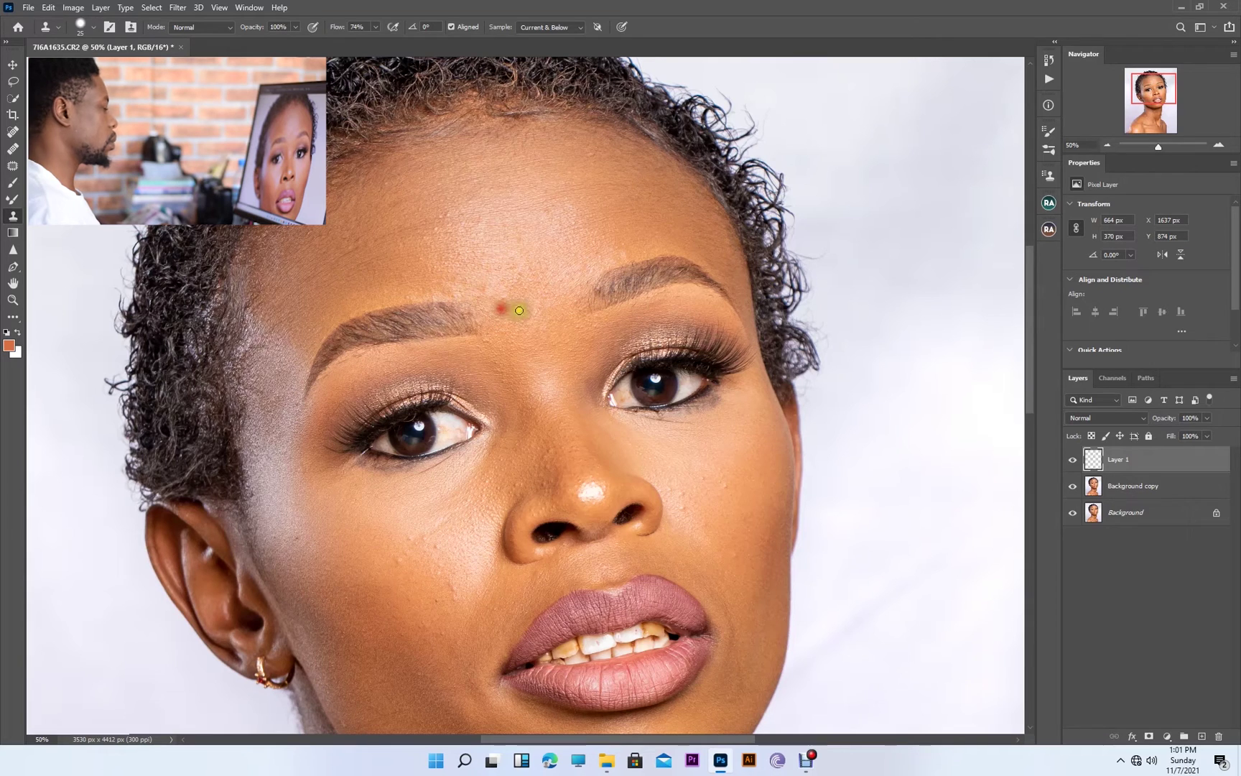
{"action": "left_click_drag", "start_coordinate": [539, 217], "coordinate": [554, 208]}
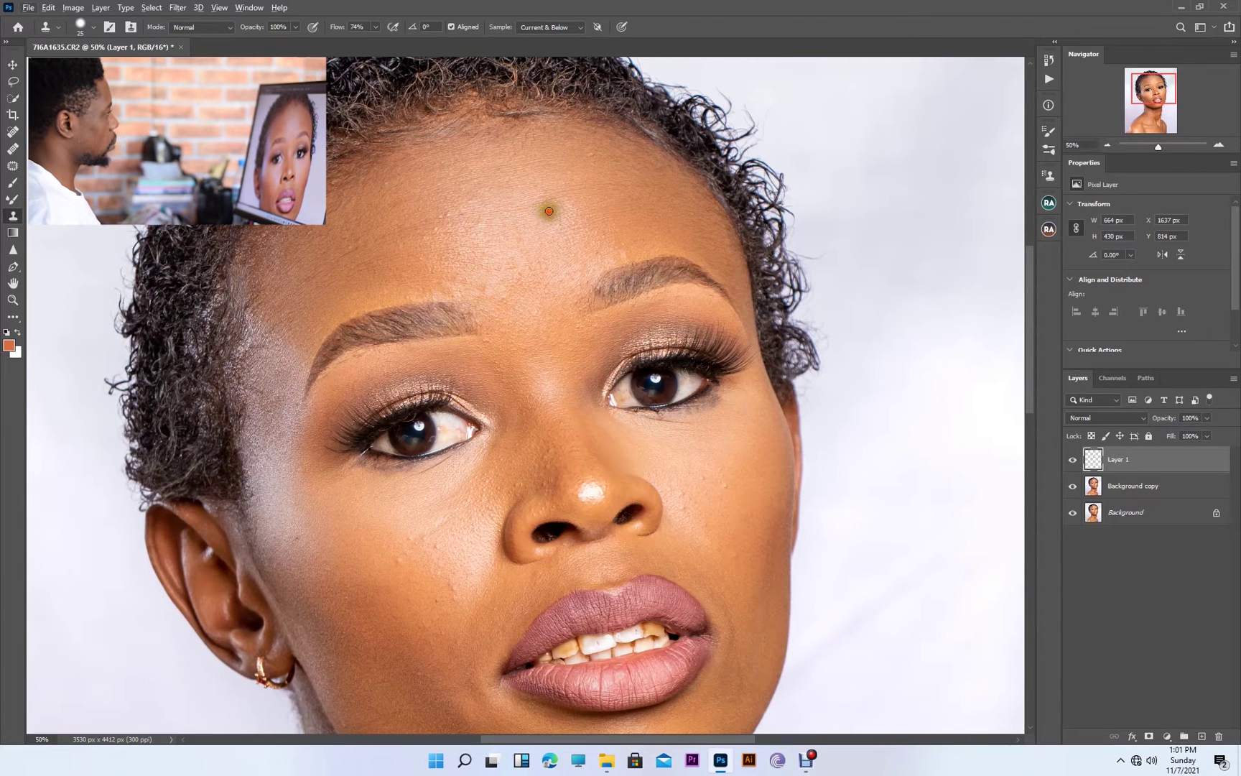
{"action": "mouse_move", "coordinate": [714, 486]}
{"action": "left_mouse_down"}
{"action": "mouse_move", "coordinate": [725, 480]}
{"action": "mouse_move", "coordinate": [701, 502]}
{"action": "mouse_move", "coordinate": [670, 498]}
{"action": "left_mouse_up"}
- Sample clean cheek skin and clone away spots beside the nostril and on both cheeks, brush at 20 px
{"action": "left_click", "coordinate": [701, 495]}
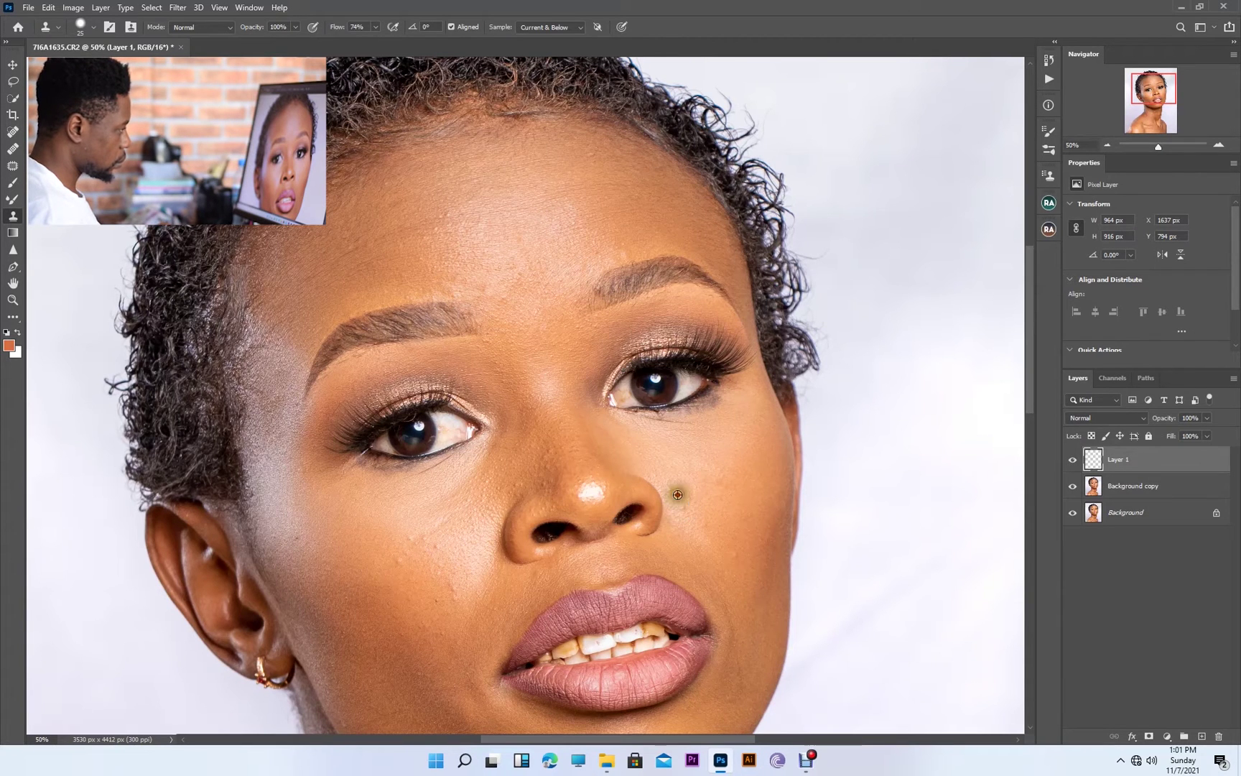
{"action": "left_click", "coordinate": [678, 495]}
{"action": "left_click", "coordinate": [717, 556]}
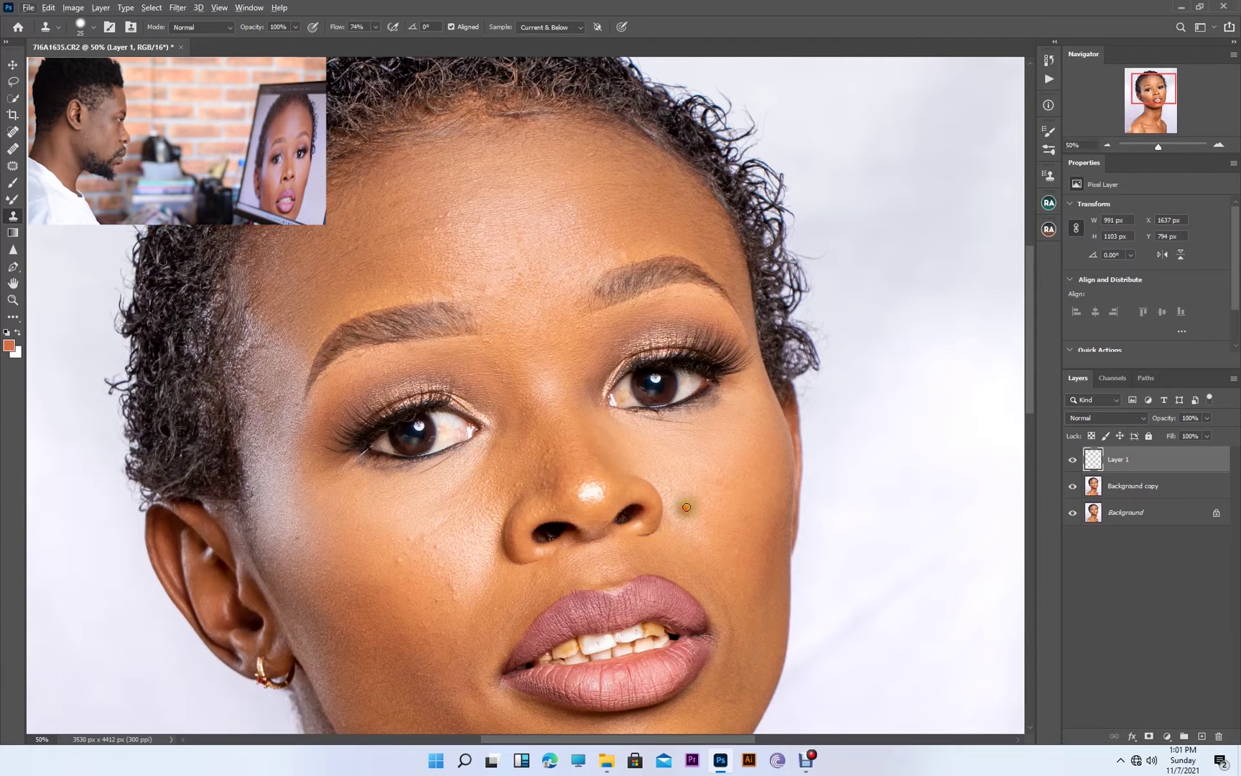
{"action": "left_click", "coordinate": [400, 560]}
{"action": "key", "text": "bracketleft"}
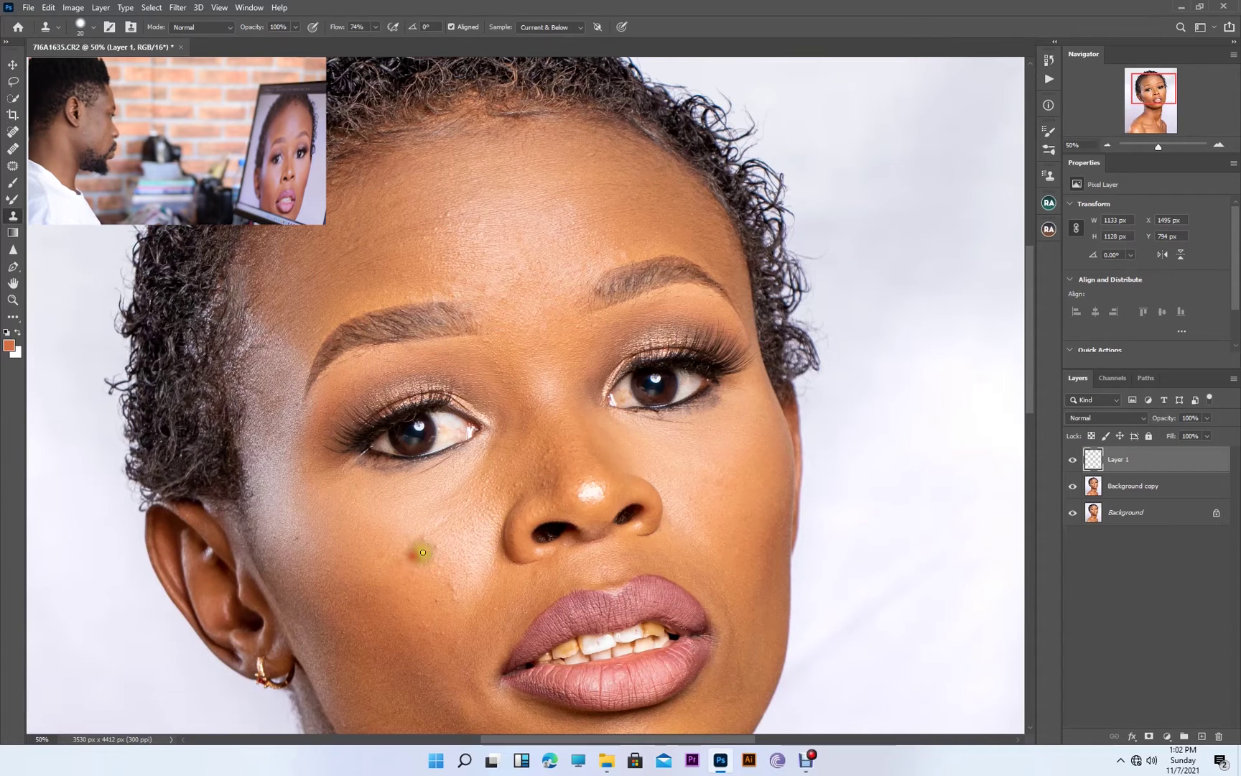
{"action": "left_click", "coordinate": [425, 566]}
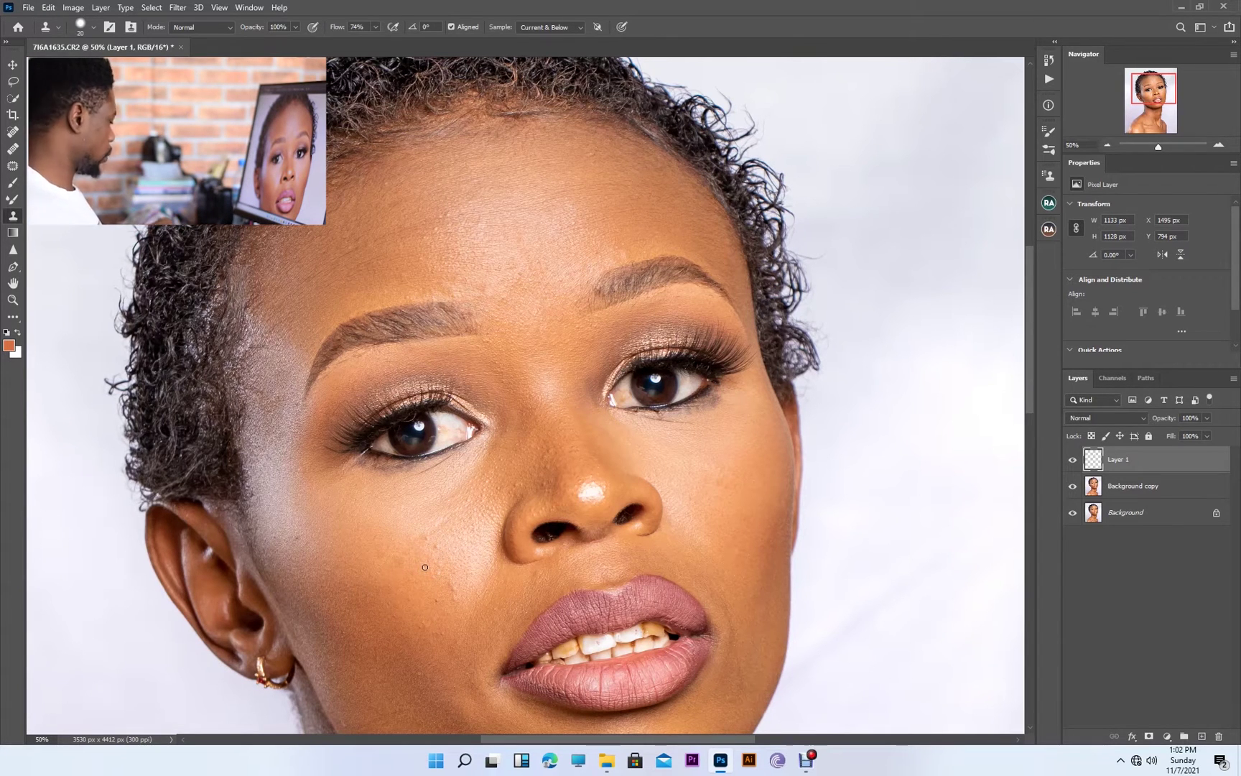
- Resample cheek skin and clone over the lower-cheek and left-cheek spots
{"action": "left_click", "coordinate": [428, 535]}
{"action": "left_click", "coordinate": [437, 601]}
{"action": "left_click", "coordinate": [440, 649]}
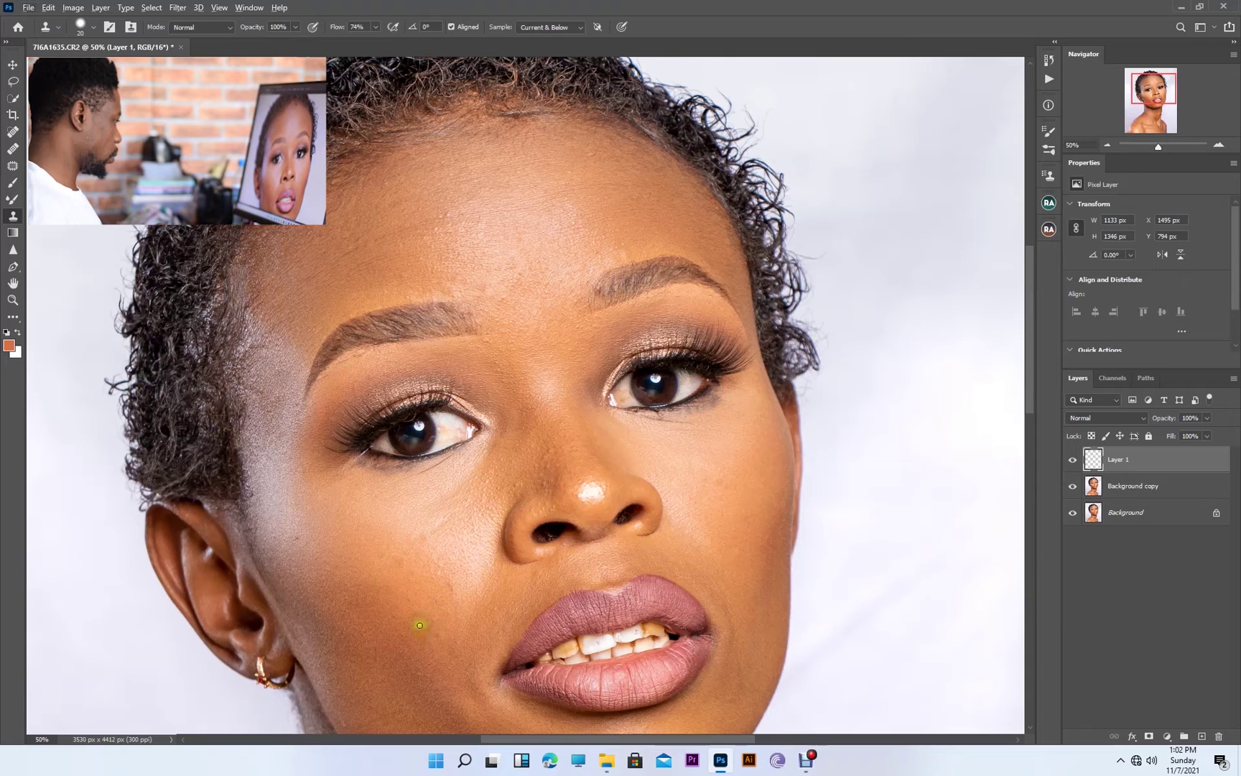
{"action": "left_click", "coordinate": [296, 536]}
{"action": "left_click", "coordinate": [263, 539]}
- Clone away two blemishes along the chin, then return to the eyes and forehead
{"action": "left_click_drag", "start_coordinate": [563, 722], "coordinate": [508, 439]}
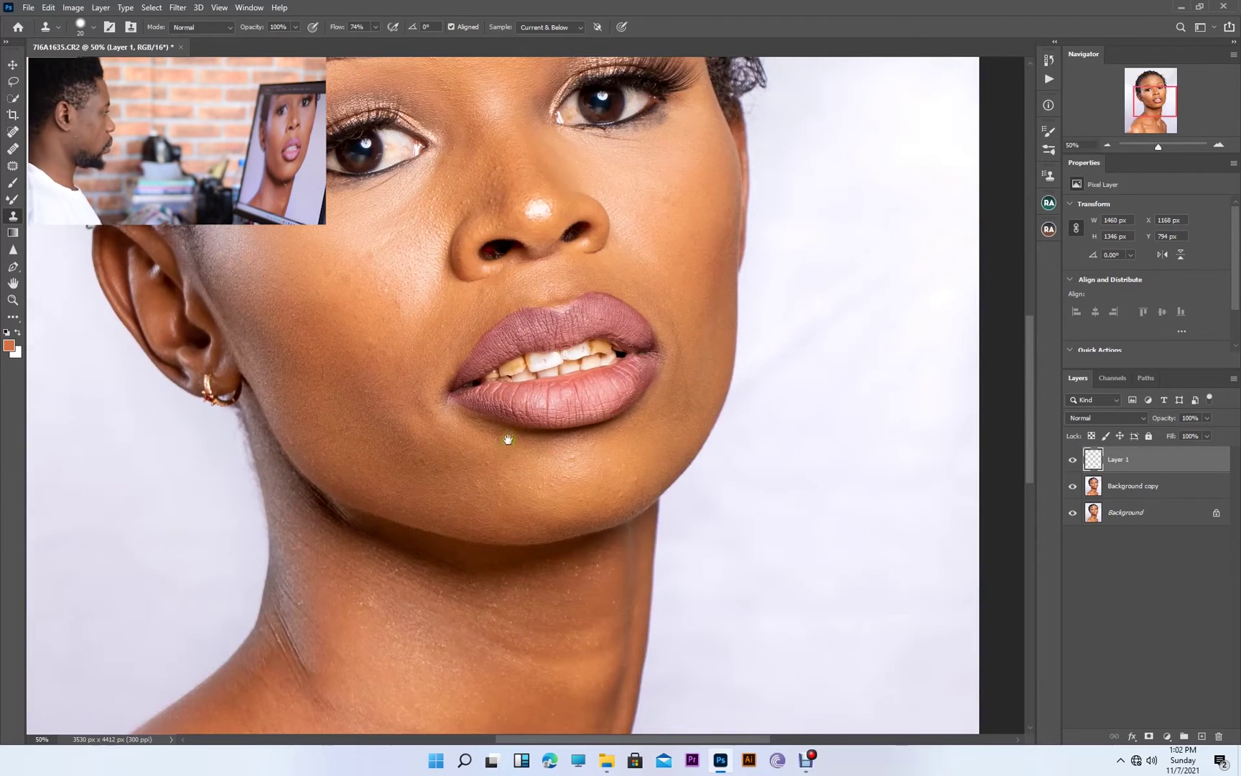
{"action": "left_click", "coordinate": [468, 456]}
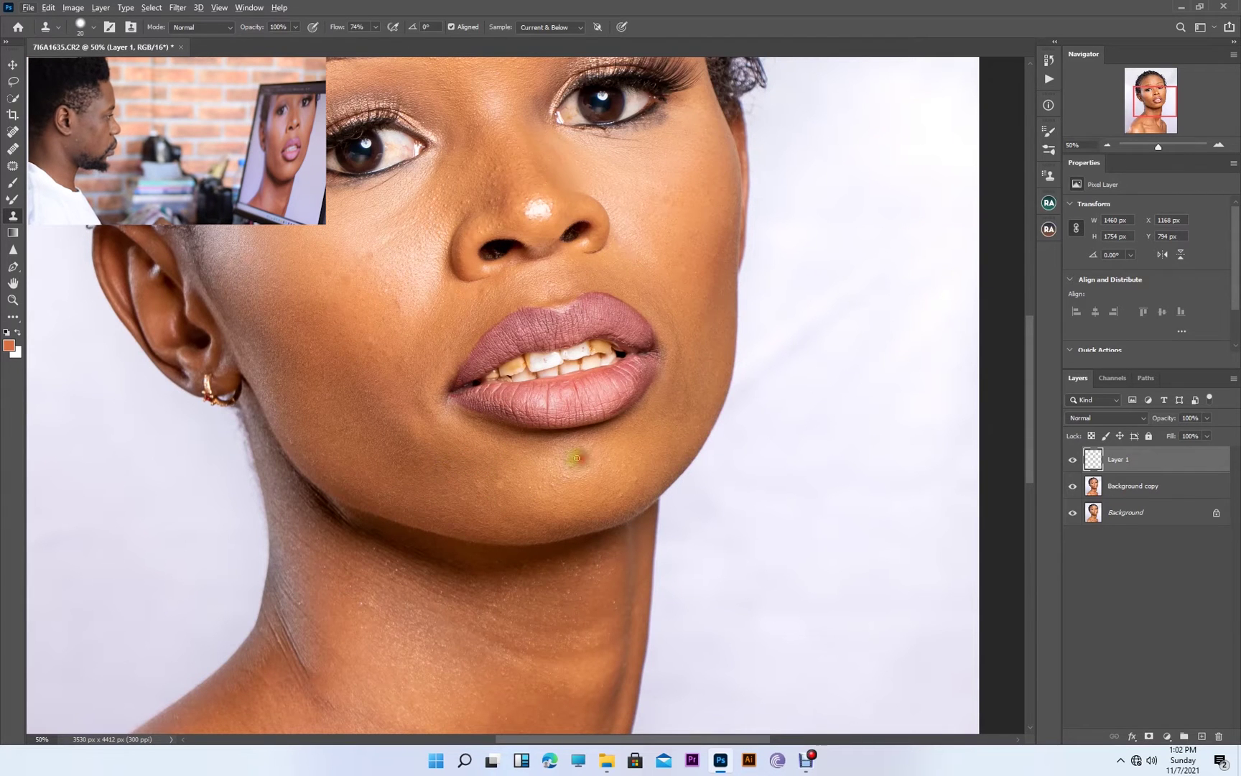
{"action": "left_click", "coordinate": [612, 470]}
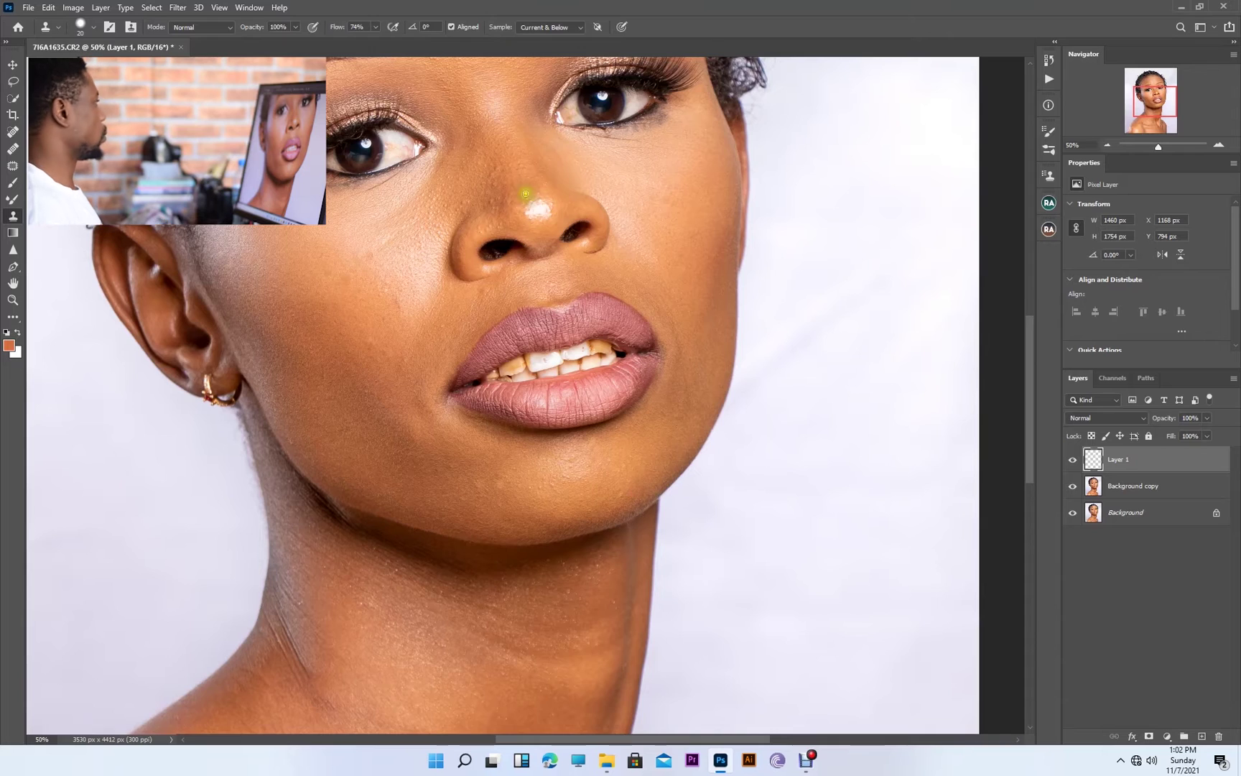
{"action": "left_click_drag", "start_coordinate": [507, 195], "coordinate": [507, 267]}
- Switch to a 10 px Spot Healing Brush sampling all layers and heal the forehead and brow spots
{"action": "key", "text": "j"}
{"action": "left_click", "coordinate": [390, 25]}
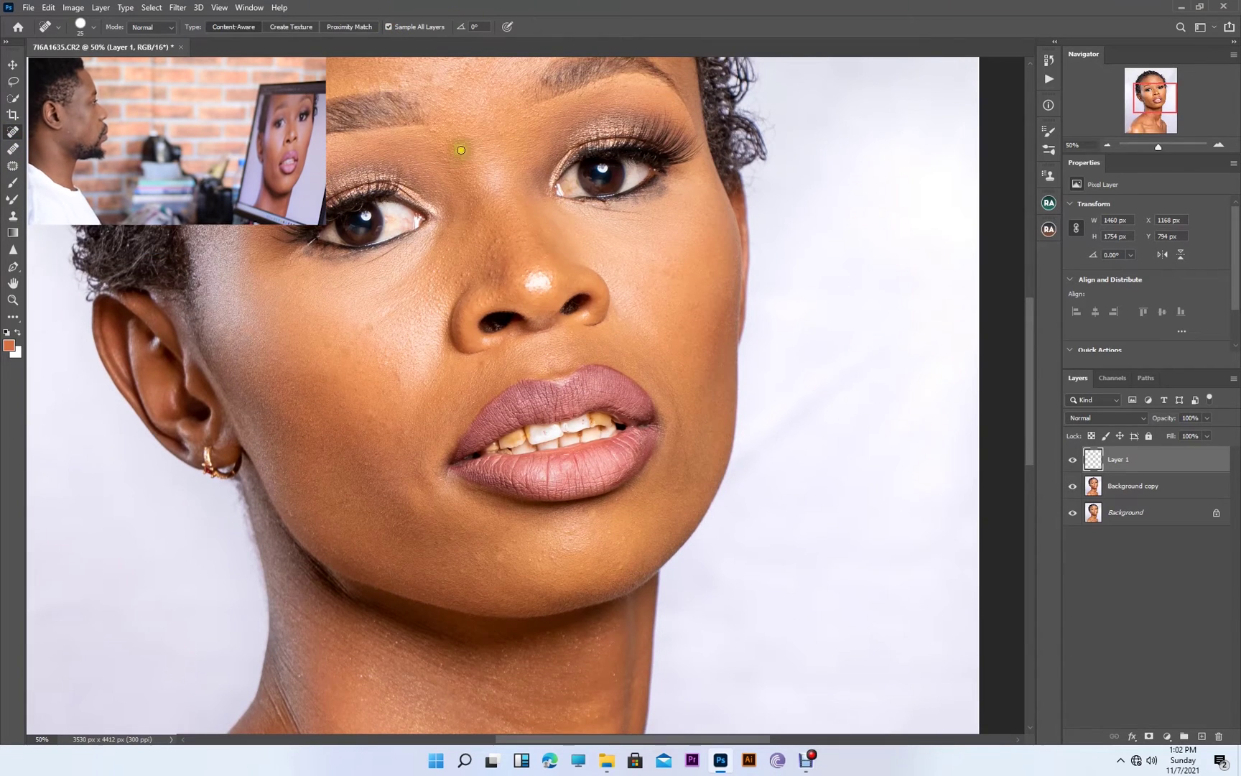
{"action": "scroll", "coordinate": [453, 150], "scroll_direction": "up", "scroll_amount": 5}
{"action": "key", "text": "bracketleft"}
{"action": "key", "text": "bracketleft"}
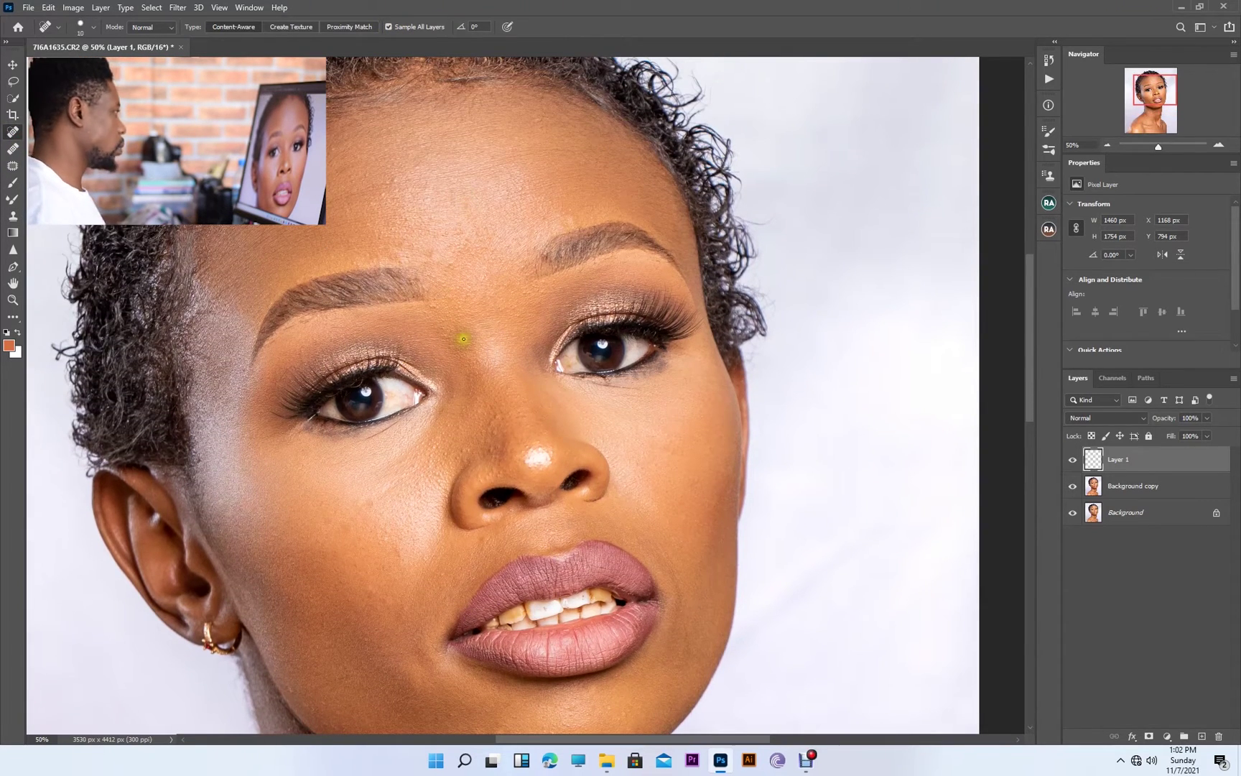
{"action": "left_click", "coordinate": [544, 225]}
{"action": "left_click", "coordinate": [532, 257]}
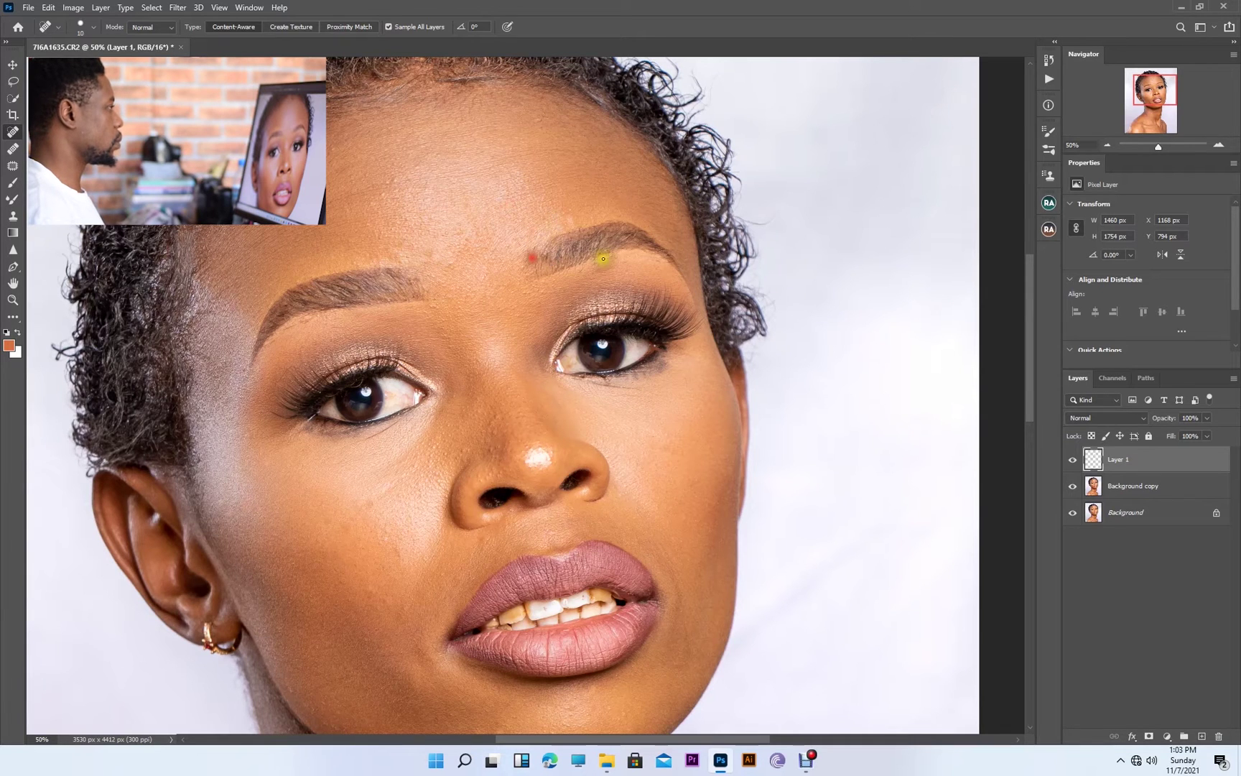
{"action": "left_click", "coordinate": [612, 260]}
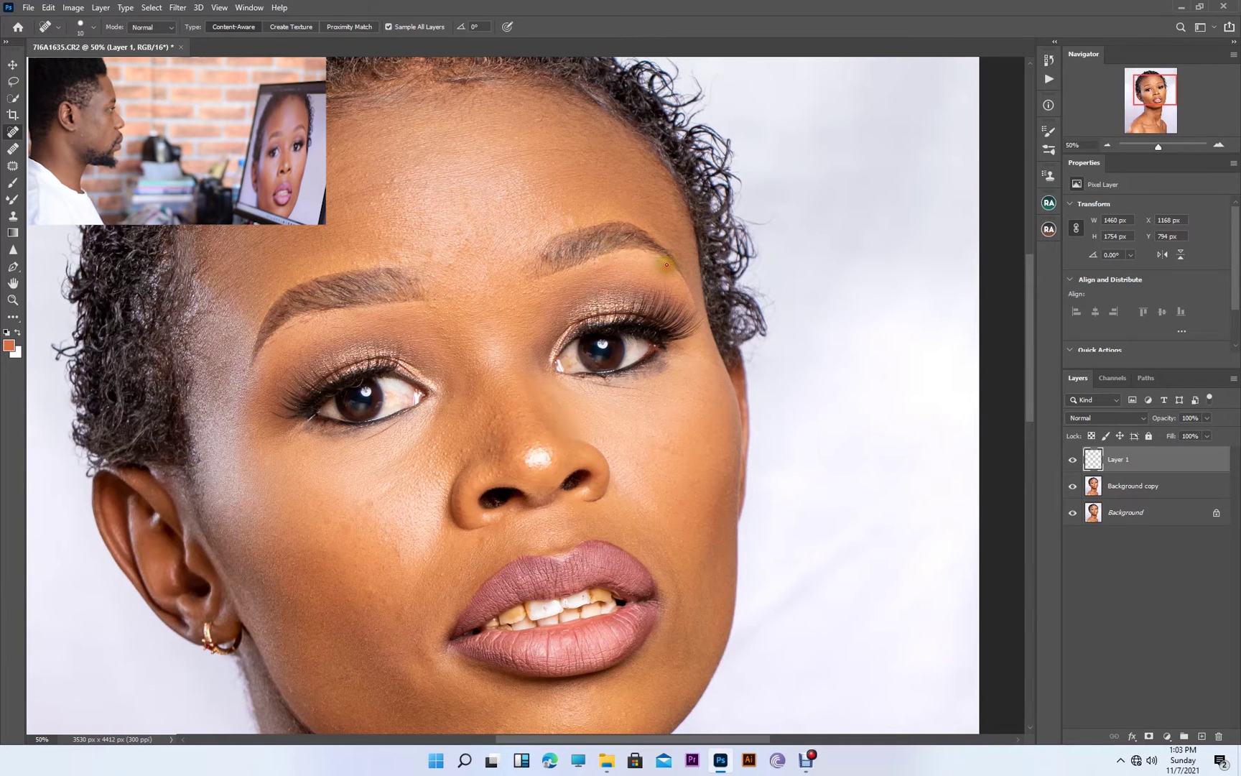
{"action": "left_click", "coordinate": [530, 295]}
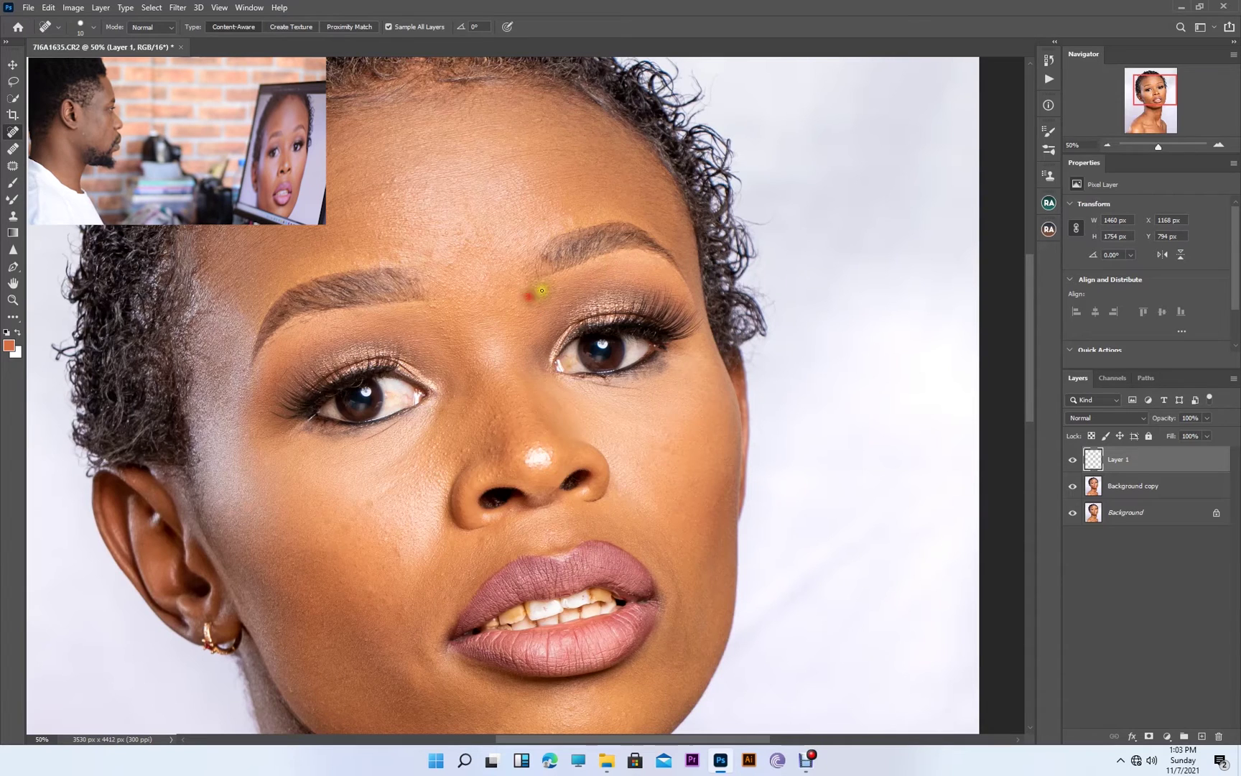
{"action": "left_click", "coordinate": [448, 264]}
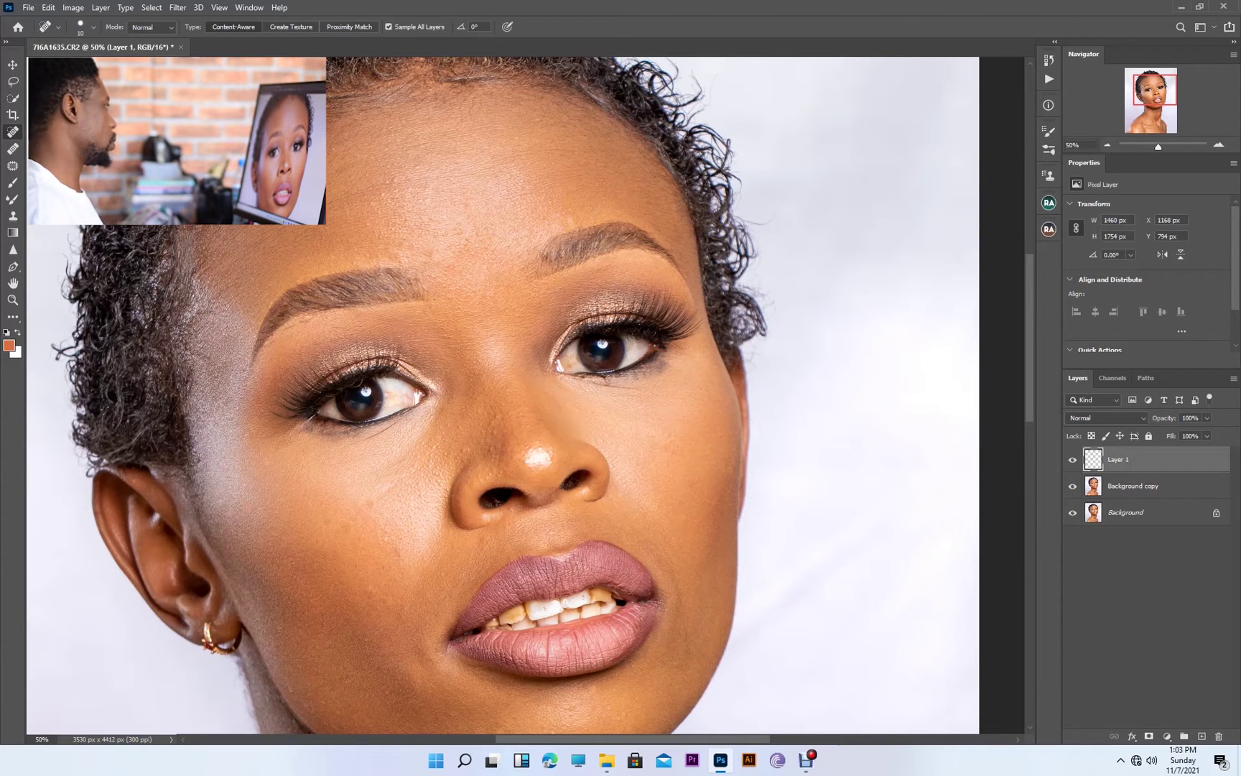
- At 15 px, heal the blemishes on the left cheek, chin and around the lower lip
{"action": "scroll", "coordinate": [430, 346], "scroll_direction": "down", "scroll_amount": 5}
{"action": "key", "text": "bracketright"}
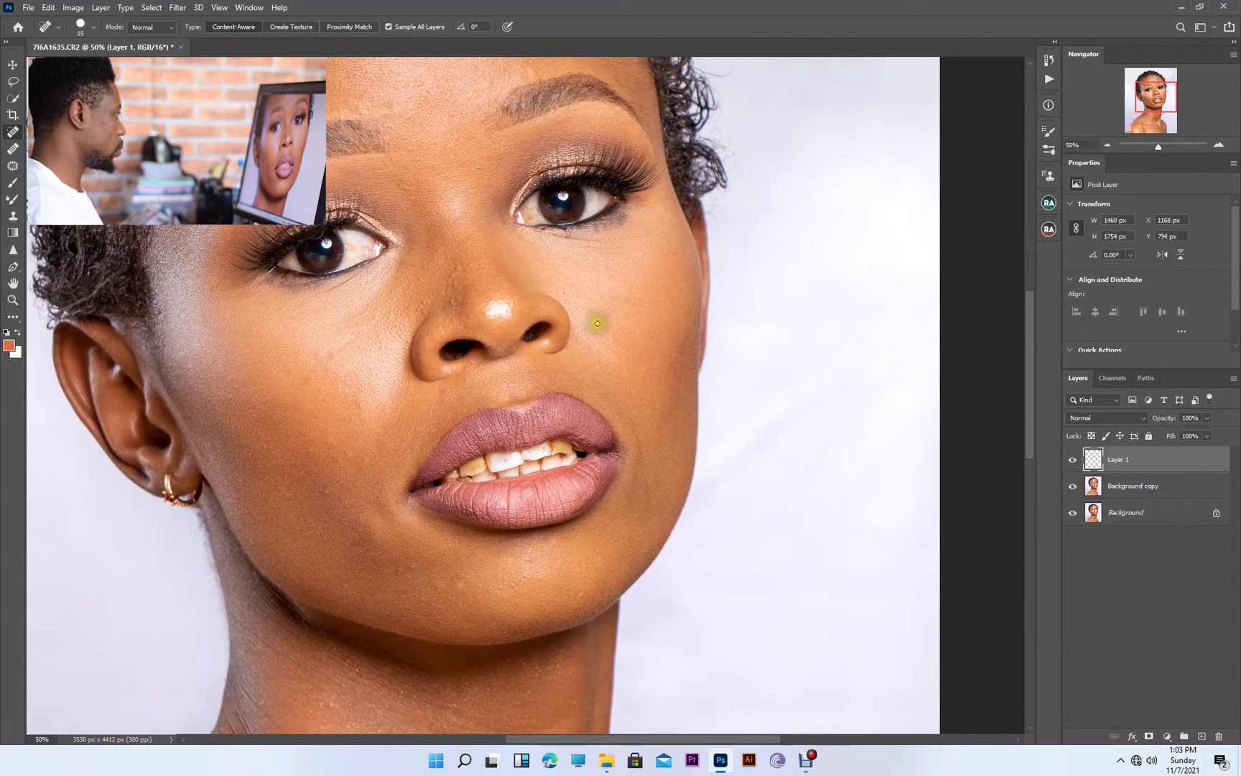
{"action": "left_click", "coordinate": [330, 438]}
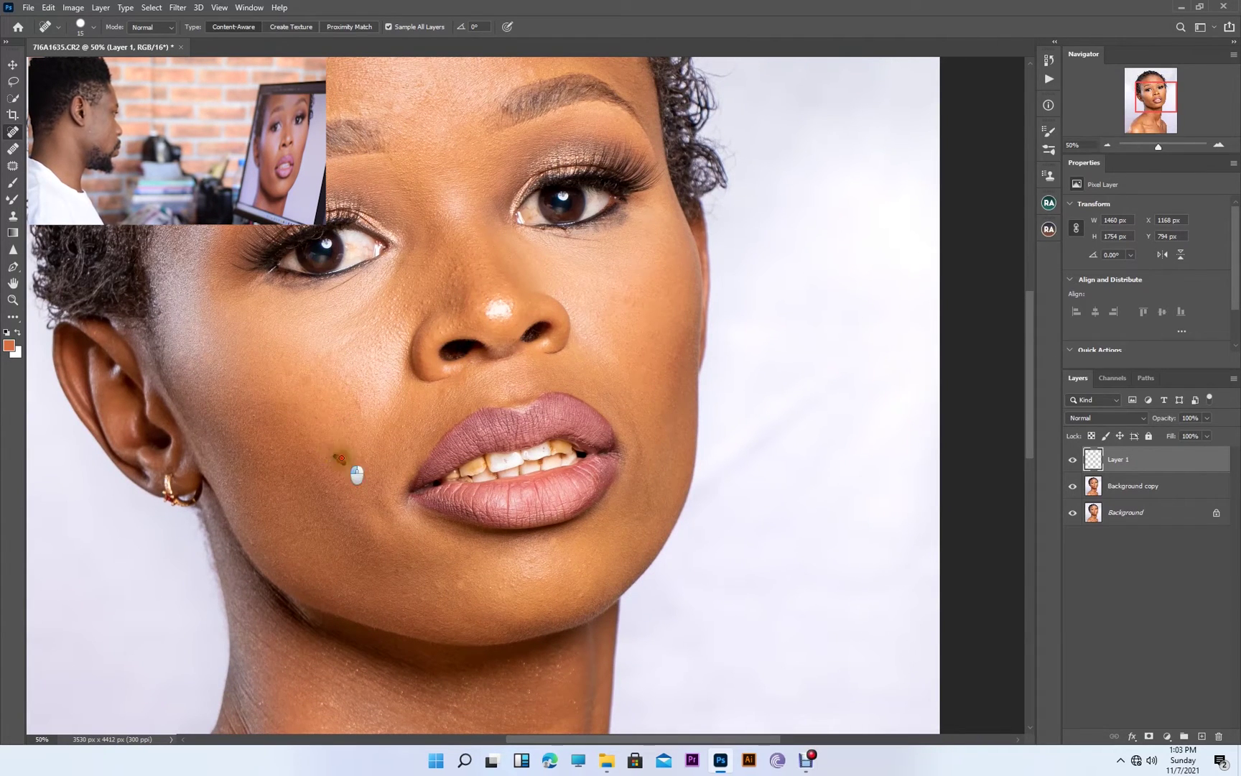
{"action": "left_click", "coordinate": [444, 413]}
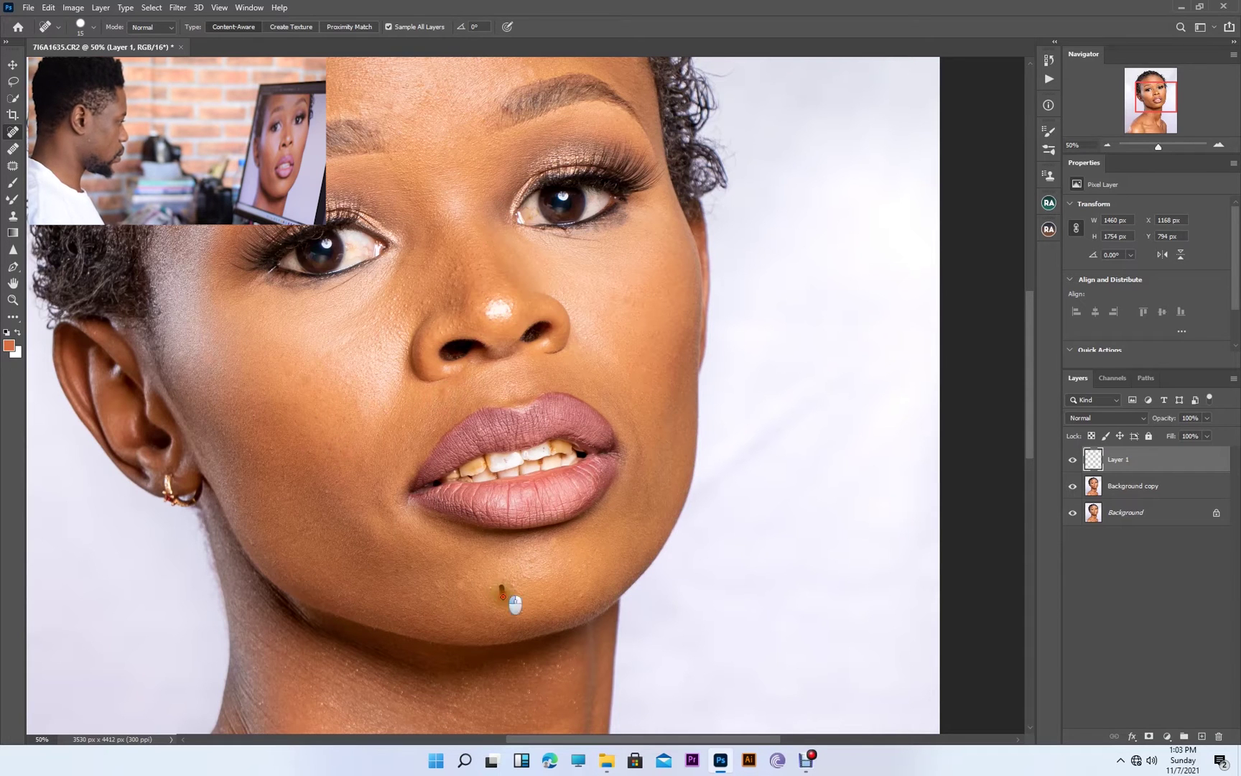
{"action": "left_click", "coordinate": [458, 603]}
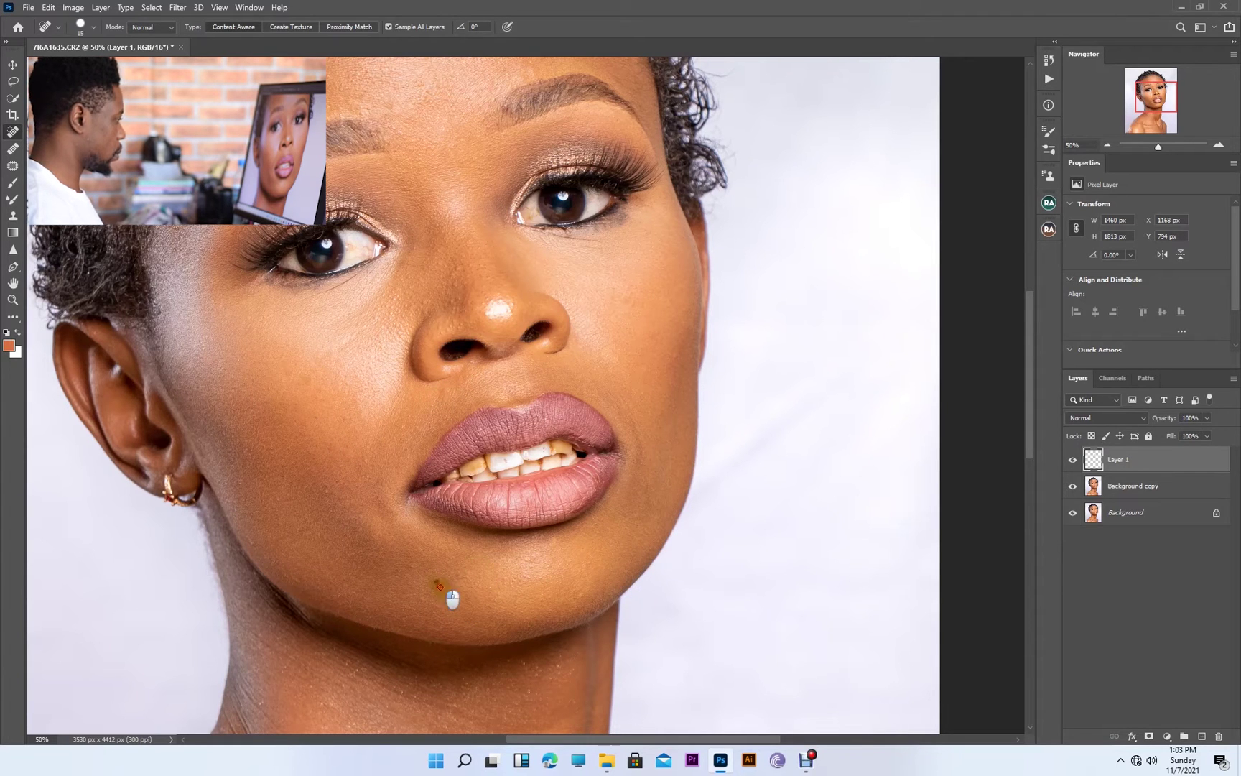
{"action": "left_click", "coordinate": [481, 546]}
{"action": "left_click", "coordinate": [629, 476]}
{"action": "left_click", "coordinate": [533, 604]}
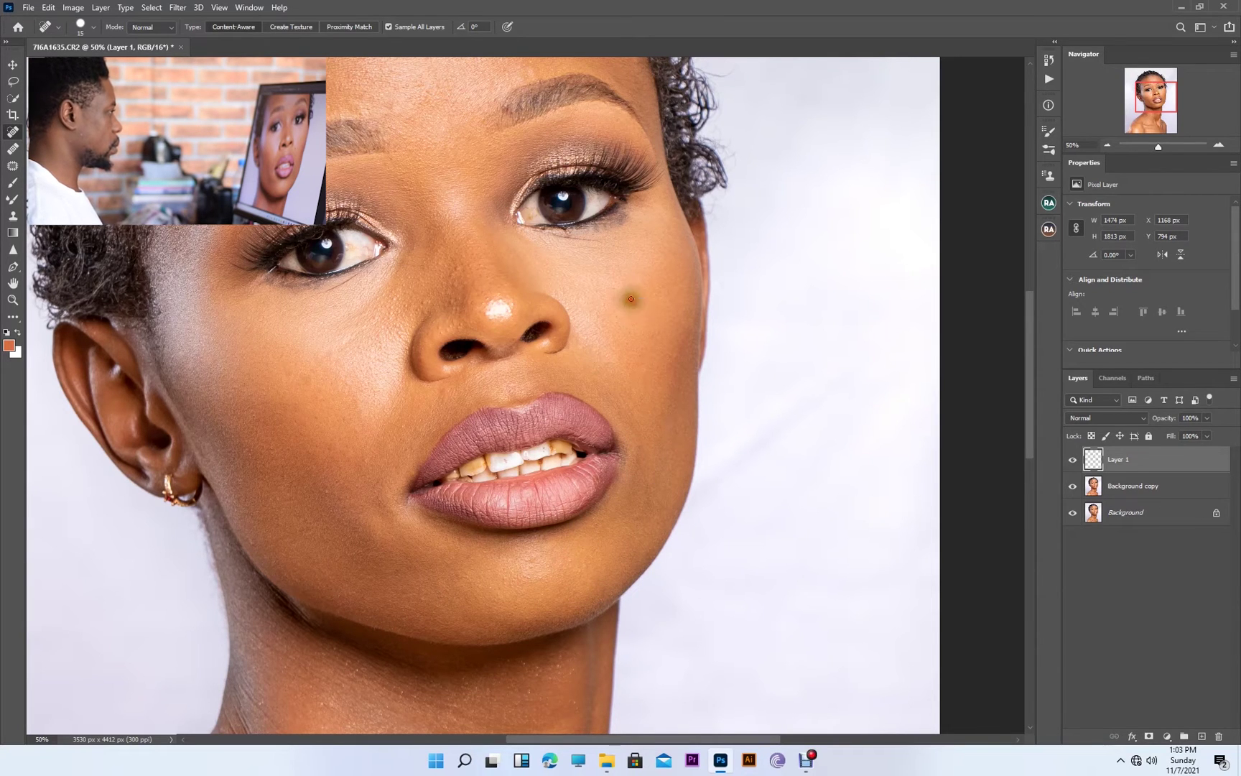
- Heal the mark under the right eye, cheek and jawline spots, and skin above the upper lip
{"action": "left_click_drag", "start_coordinate": [603, 245], "coordinate": [549, 230]}
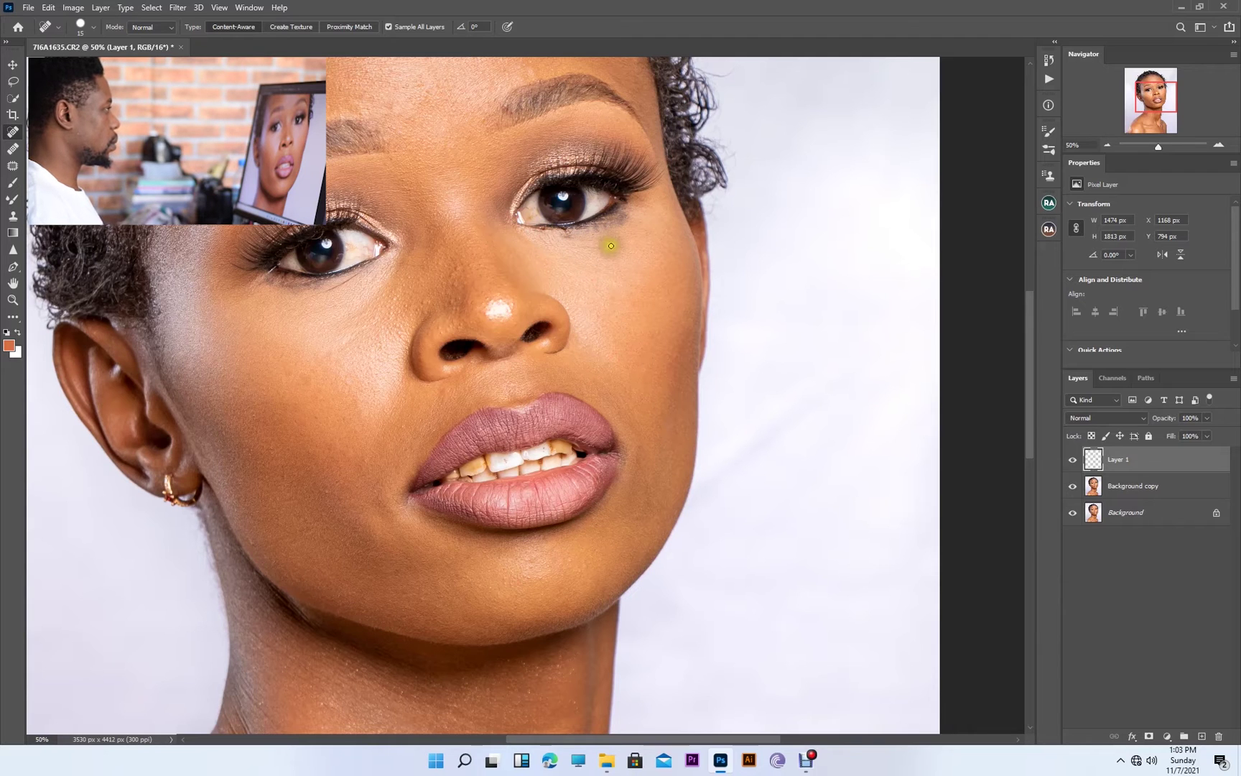
{"action": "left_click", "coordinate": [374, 319]}
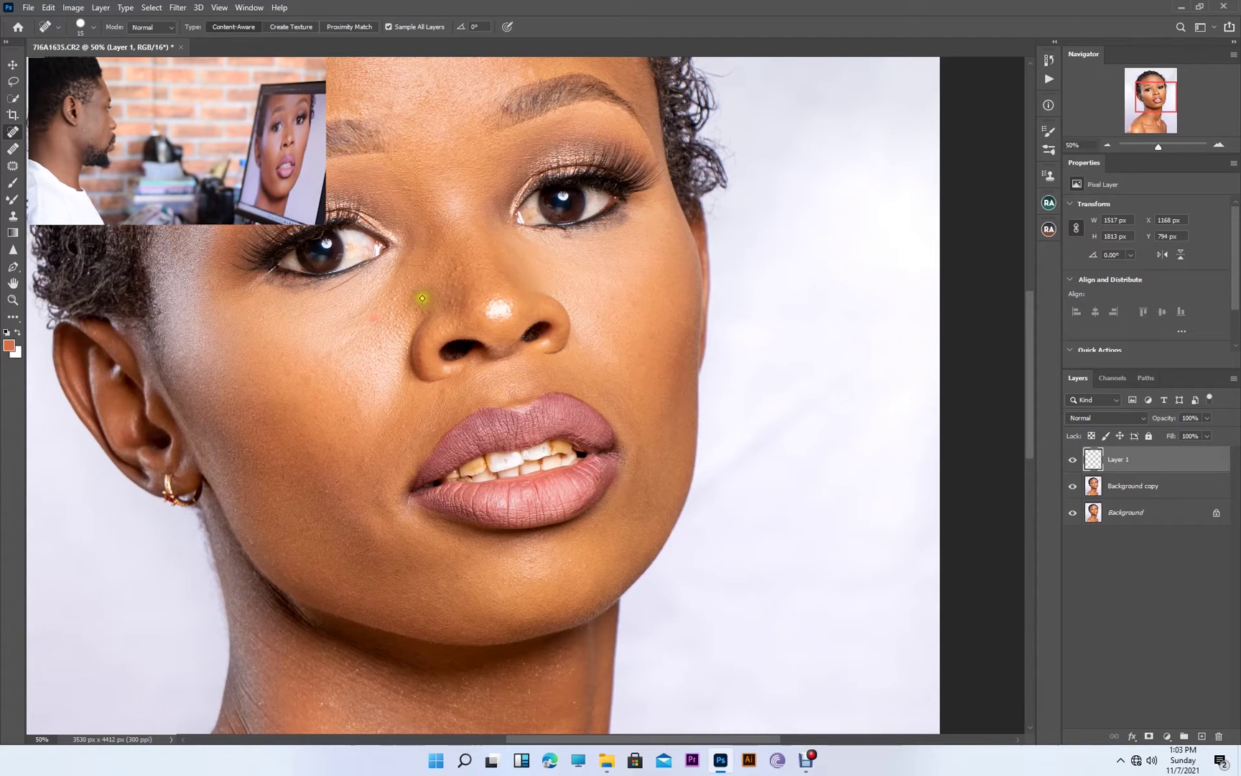
{"action": "left_click", "coordinate": [172, 353]}
{"action": "left_click", "coordinate": [196, 393]}
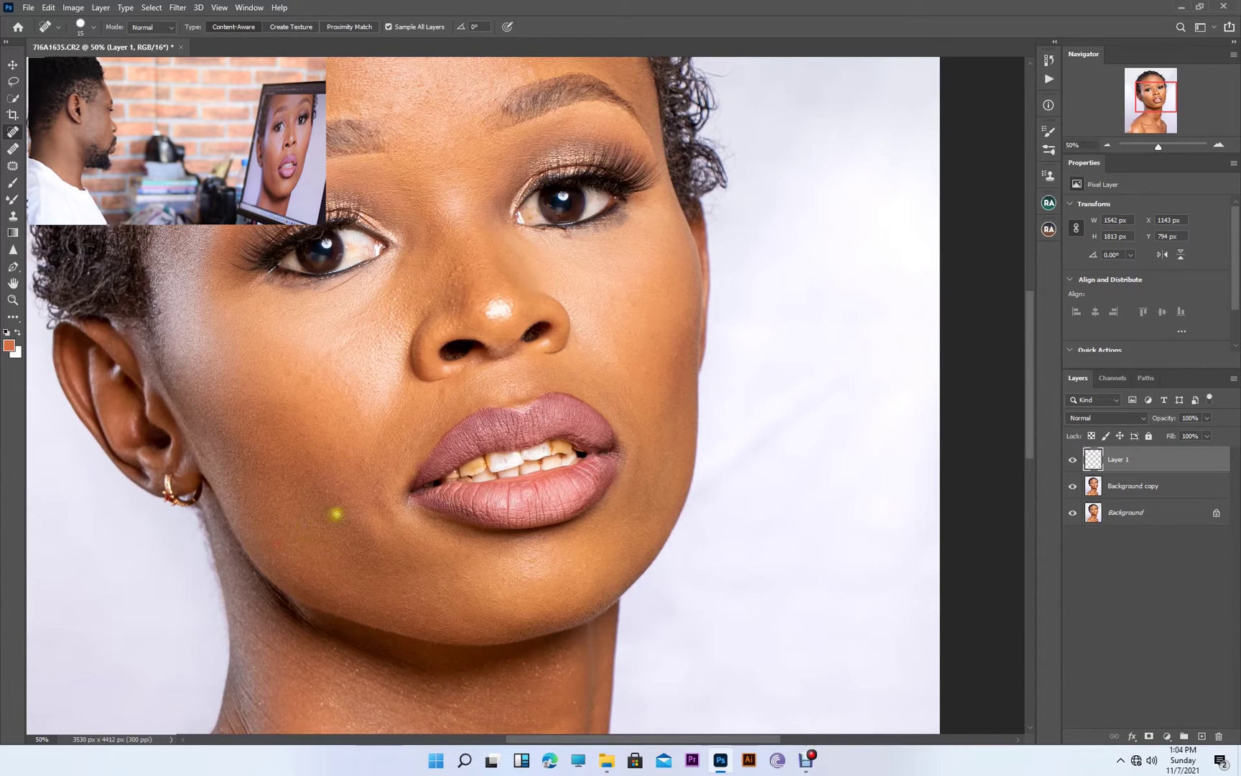
{"action": "left_click", "coordinate": [376, 485]}
{"action": "left_click_drag", "start_coordinate": [517, 385], "coordinate": [477, 369]}
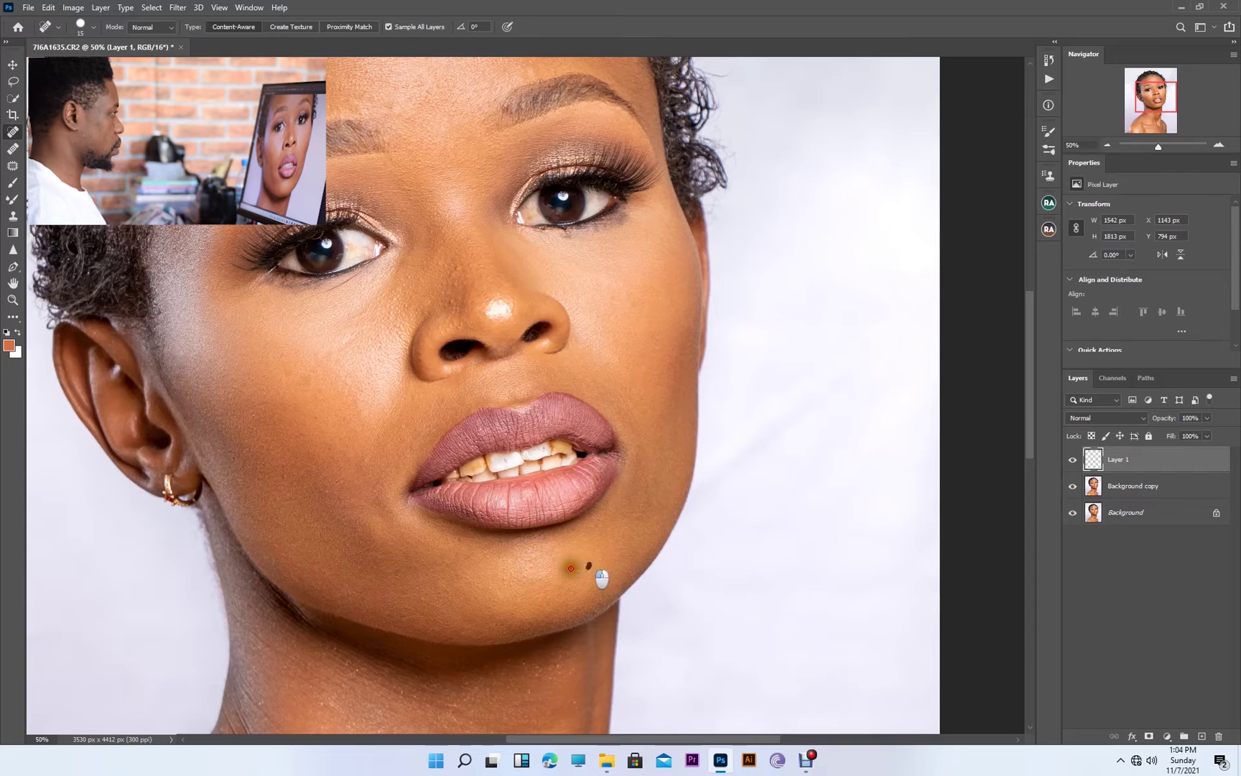
- Heal the dark neck crease with a smaller Spot Healing Brush, then return to the lips and chin
{"action": "mouse_move", "coordinate": [465, 581]}
{"action": "left_mouse_down"}
{"action": "mouse_move", "coordinate": [469, 369]}
{"action": "mouse_move", "coordinate": [490, 389]}
{"action": "left_mouse_up"}
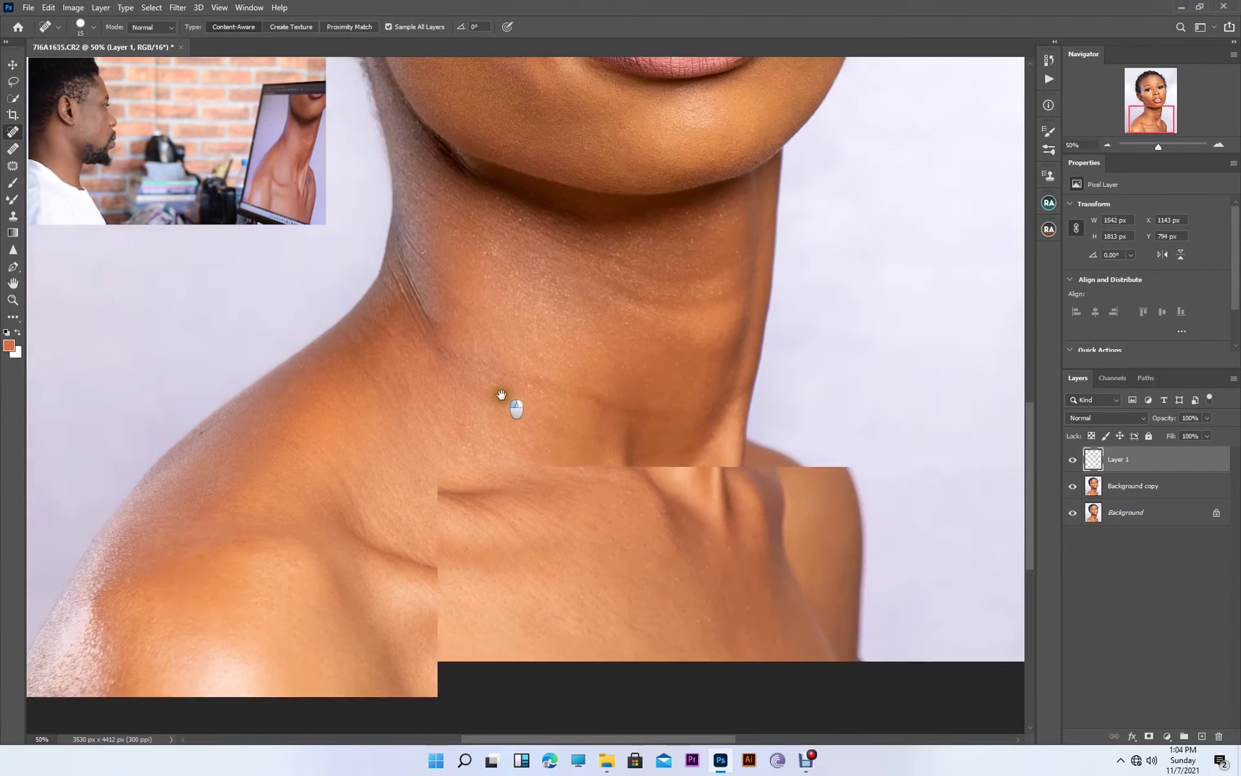
{"action": "key", "text": "bracketleft"}
{"action": "key", "text": "bracketleft"}
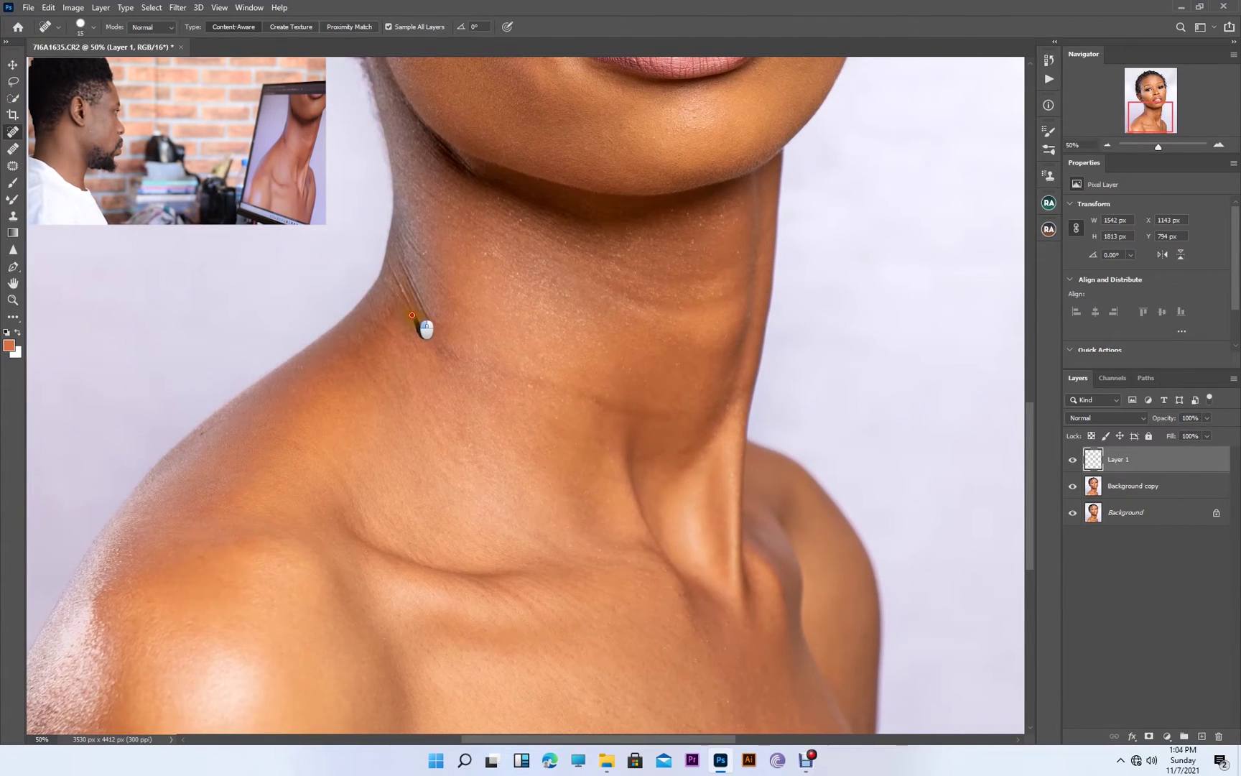
{"action": "mouse_move", "coordinate": [390, 267]}
{"action": "left_mouse_down"}
{"action": "mouse_move", "coordinate": [384, 257]}
{"action": "mouse_move", "coordinate": [428, 286]}
{"action": "mouse_move", "coordinate": [421, 256]}
{"action": "mouse_move", "coordinate": [434, 268]}
{"action": "left_mouse_up"}
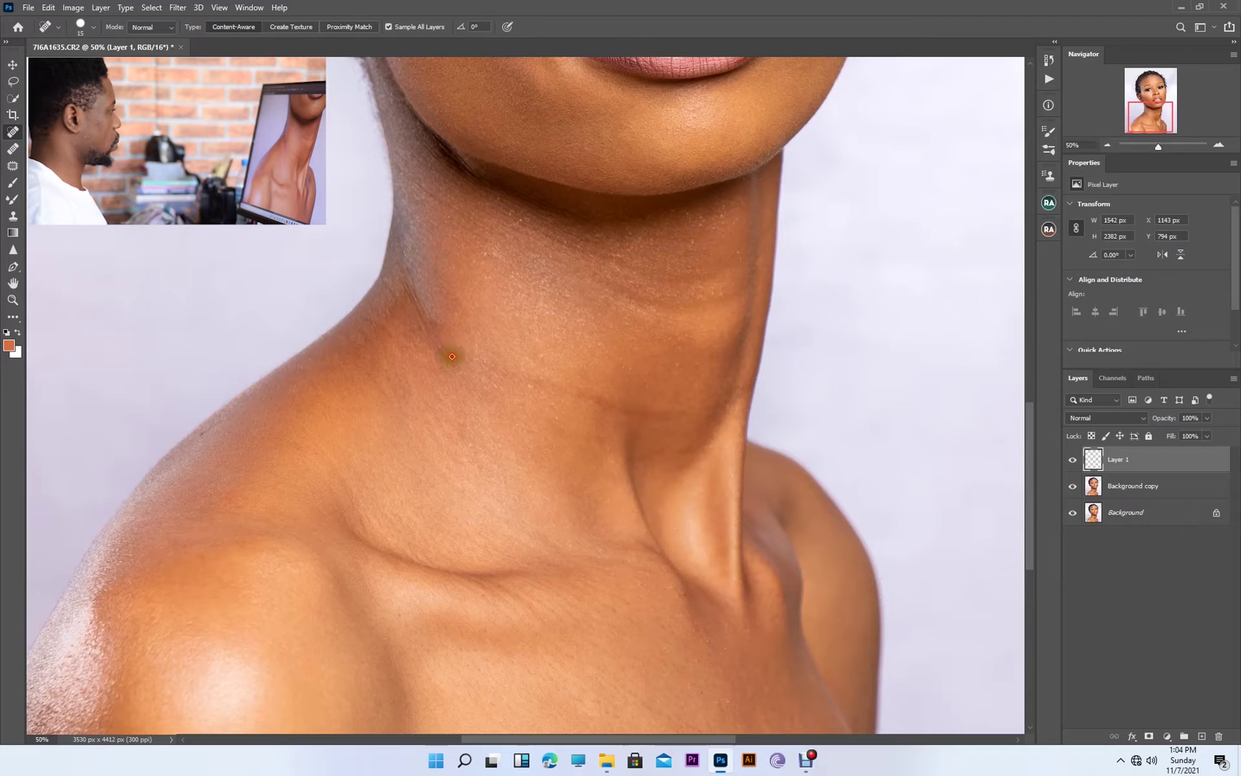
{"action": "left_click_drag", "start_coordinate": [441, 333], "coordinate": [412, 570]}
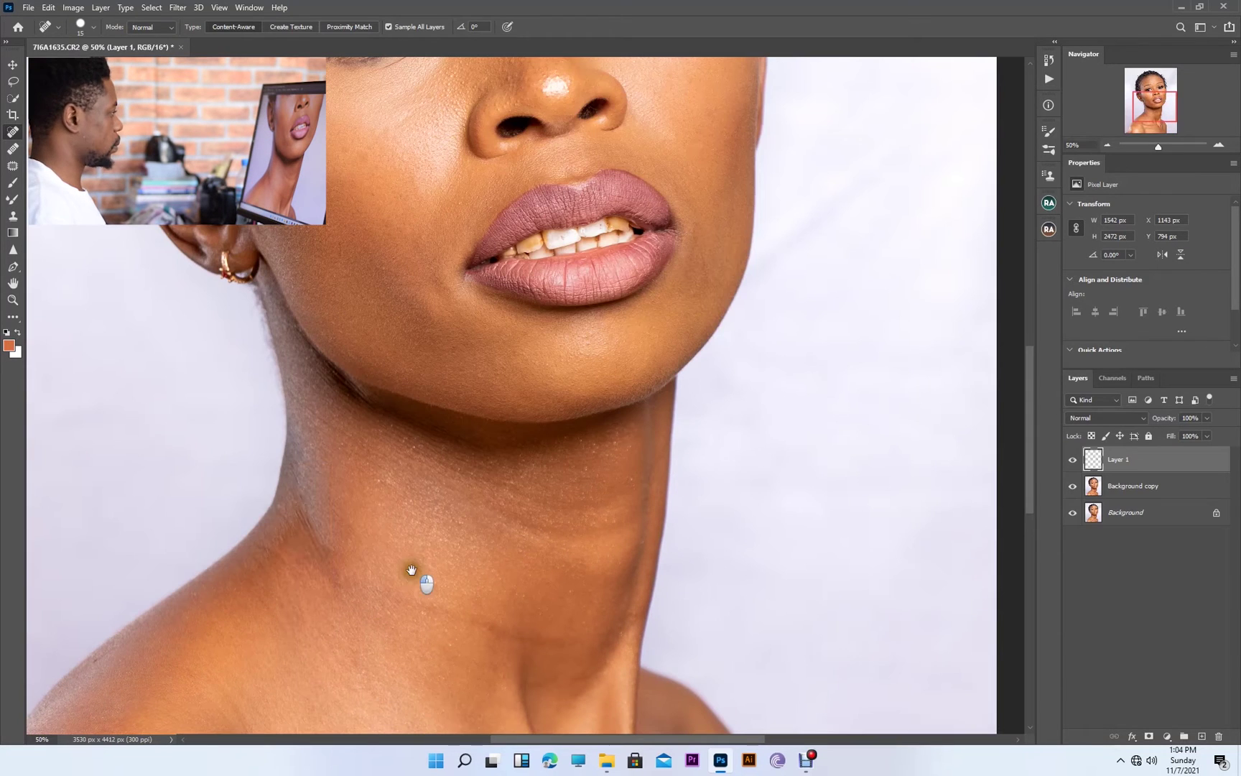
{"action": "scroll", "coordinate": [388, 471], "scroll_direction": "up", "scroll_amount": 3}
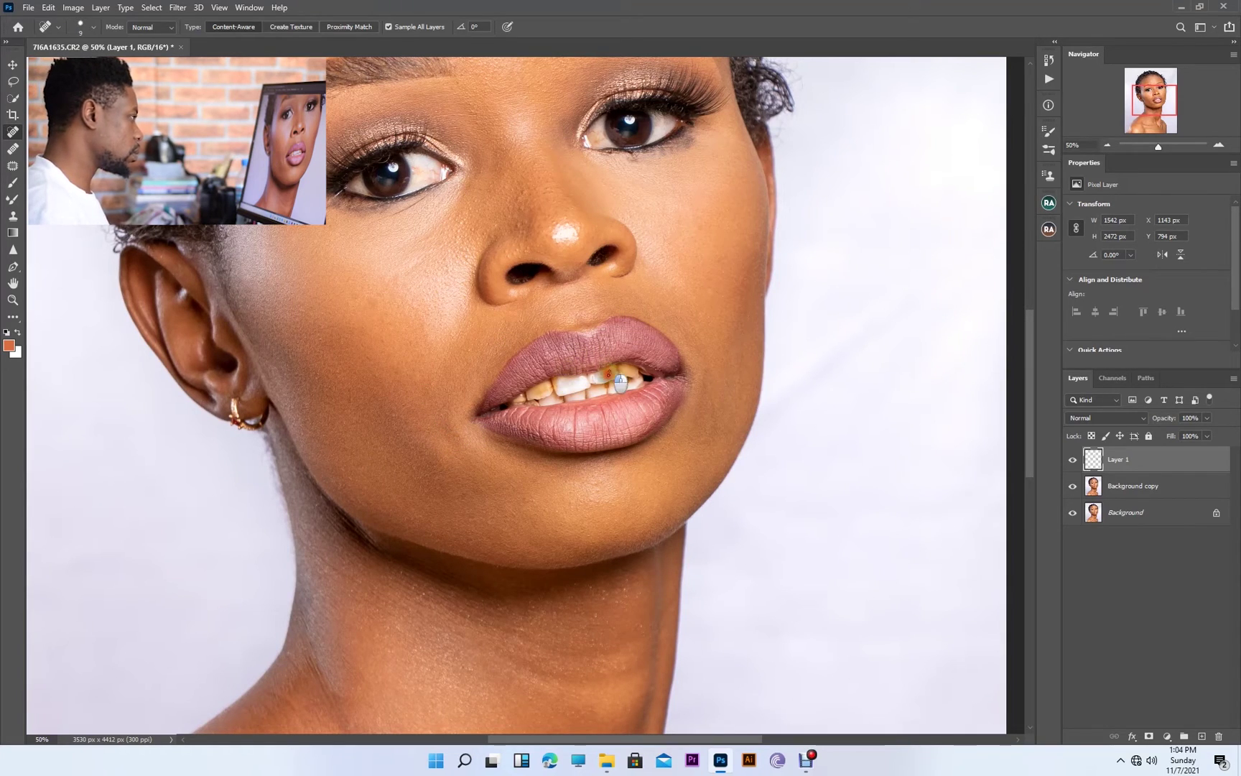
- Zoom to 200% on the mouth and heal the tooth stains and both dark lip corners
{"action": "scroll", "coordinate": [585, 393], "scroll_direction": "up", "scroll_amount": 4}
{"action": "left_click_drag", "start_coordinate": [728, 400], "coordinate": [501, 391]}
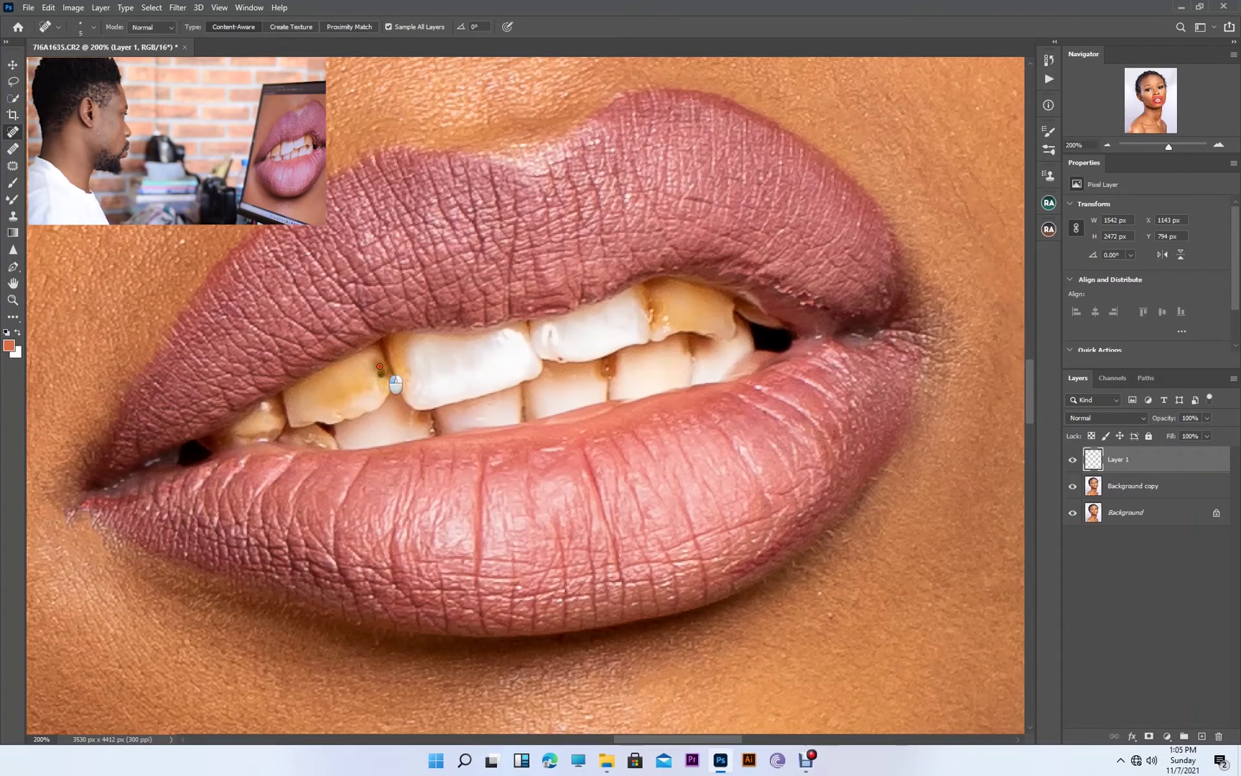
{"action": "left_click", "coordinate": [416, 421]}
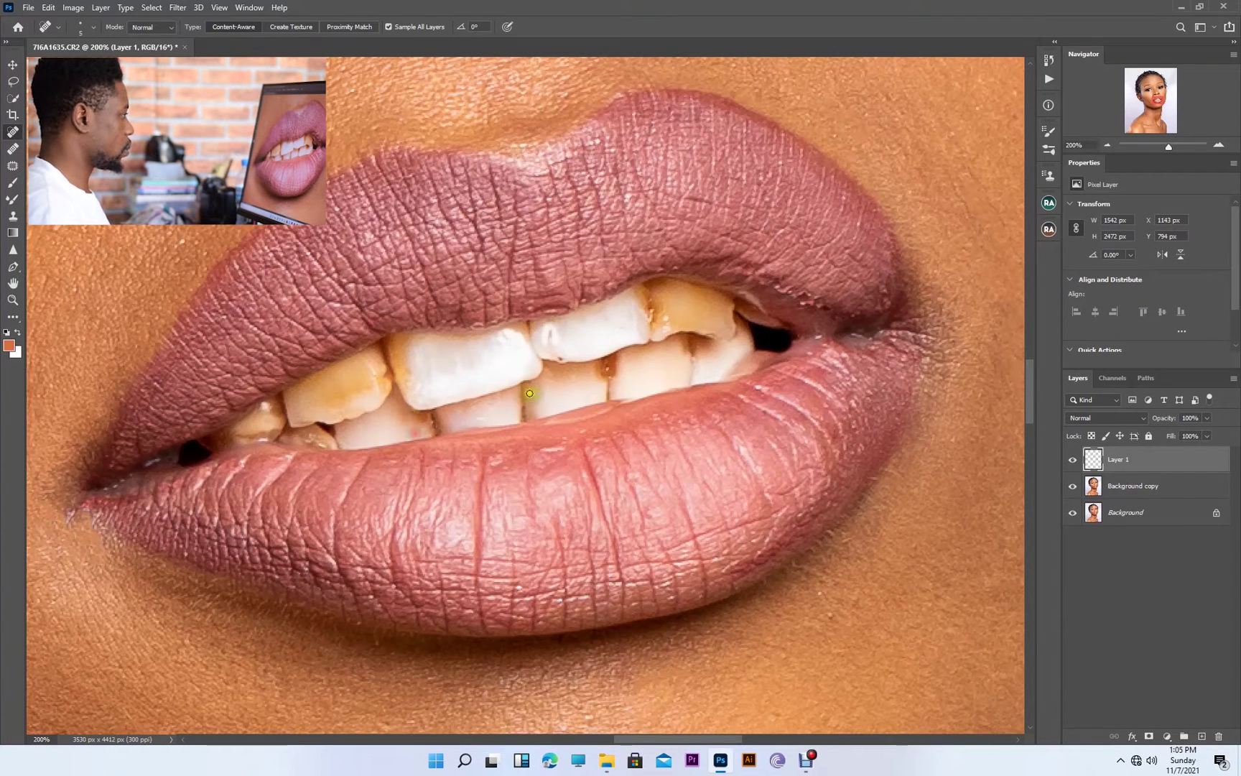
{"action": "left_click", "coordinate": [550, 343]}
{"action": "mouse_move", "coordinate": [635, 310]}
{"action": "left_mouse_down"}
{"action": "mouse_move", "coordinate": [632, 341]}
{"action": "mouse_move", "coordinate": [657, 337]}
{"action": "mouse_move", "coordinate": [654, 327]}
{"action": "left_mouse_up"}
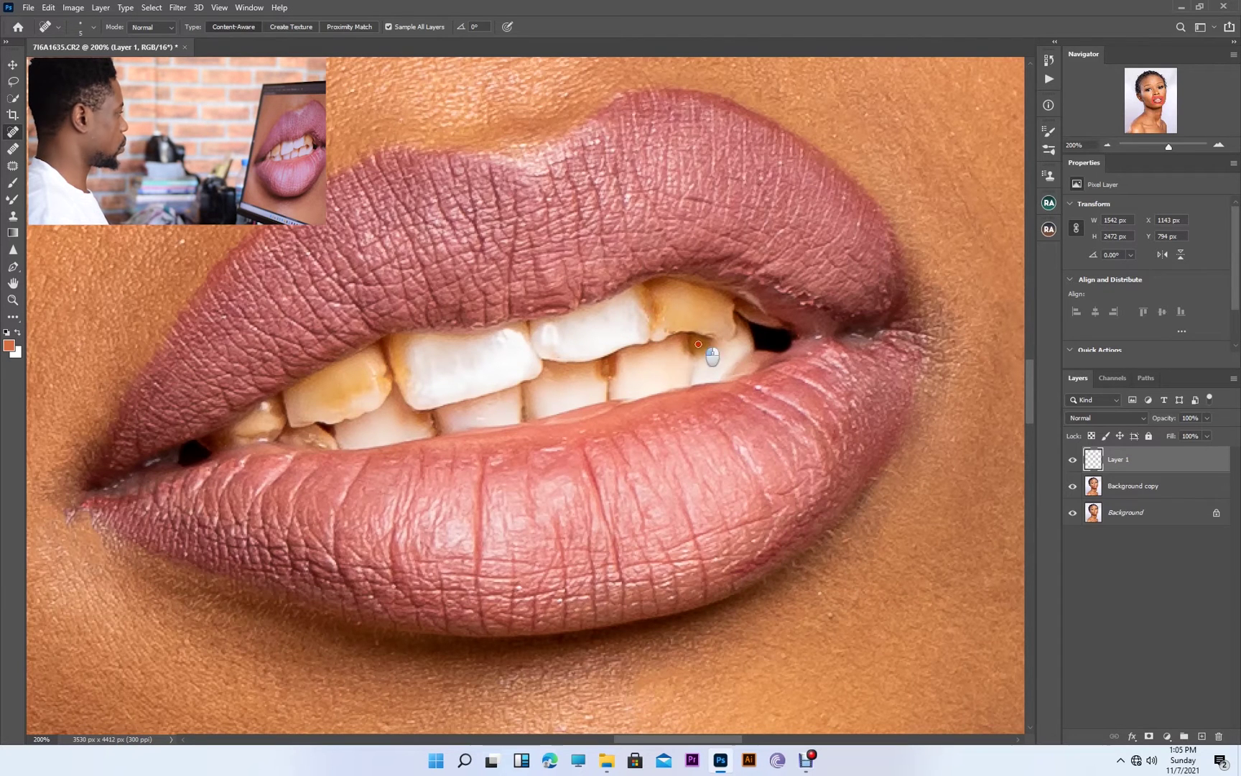
{"action": "left_click", "coordinate": [367, 372]}
{"action": "left_click_drag", "start_coordinate": [65, 527], "coordinate": [72, 505]}
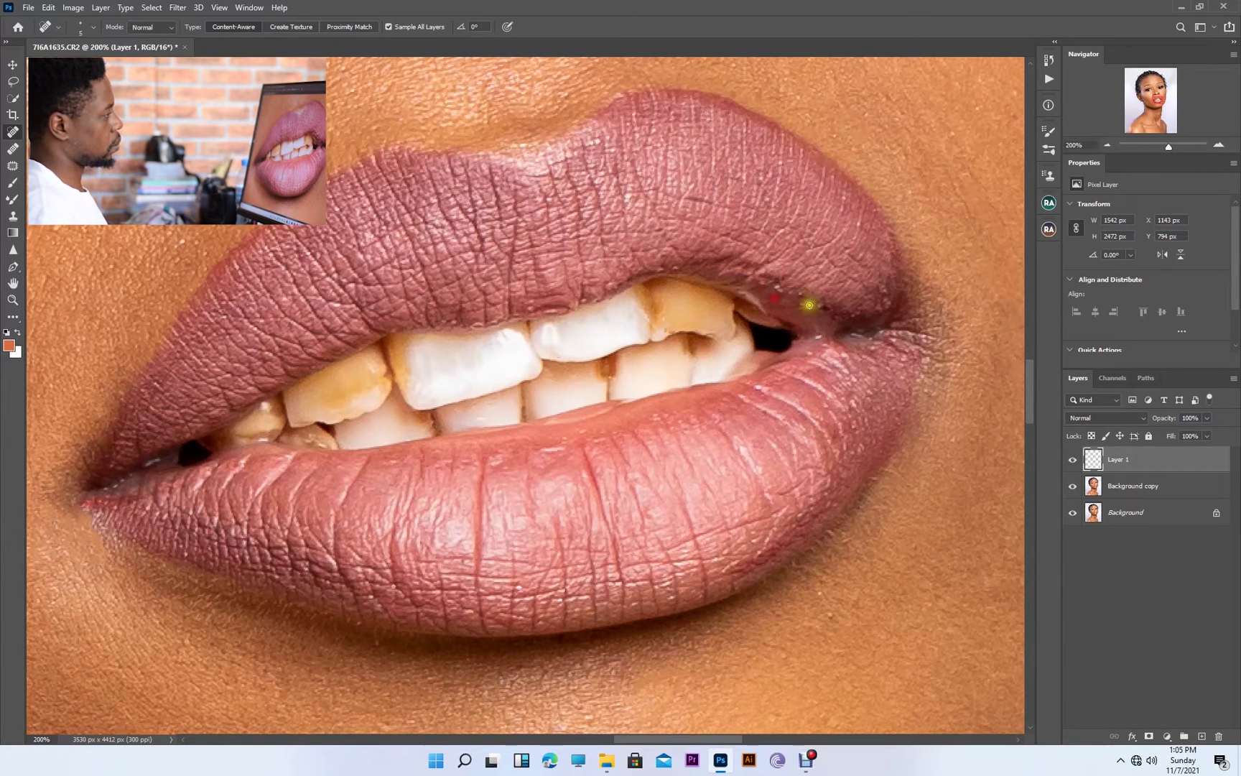
{"action": "left_click_drag", "start_coordinate": [922, 357], "coordinate": [936, 366]}
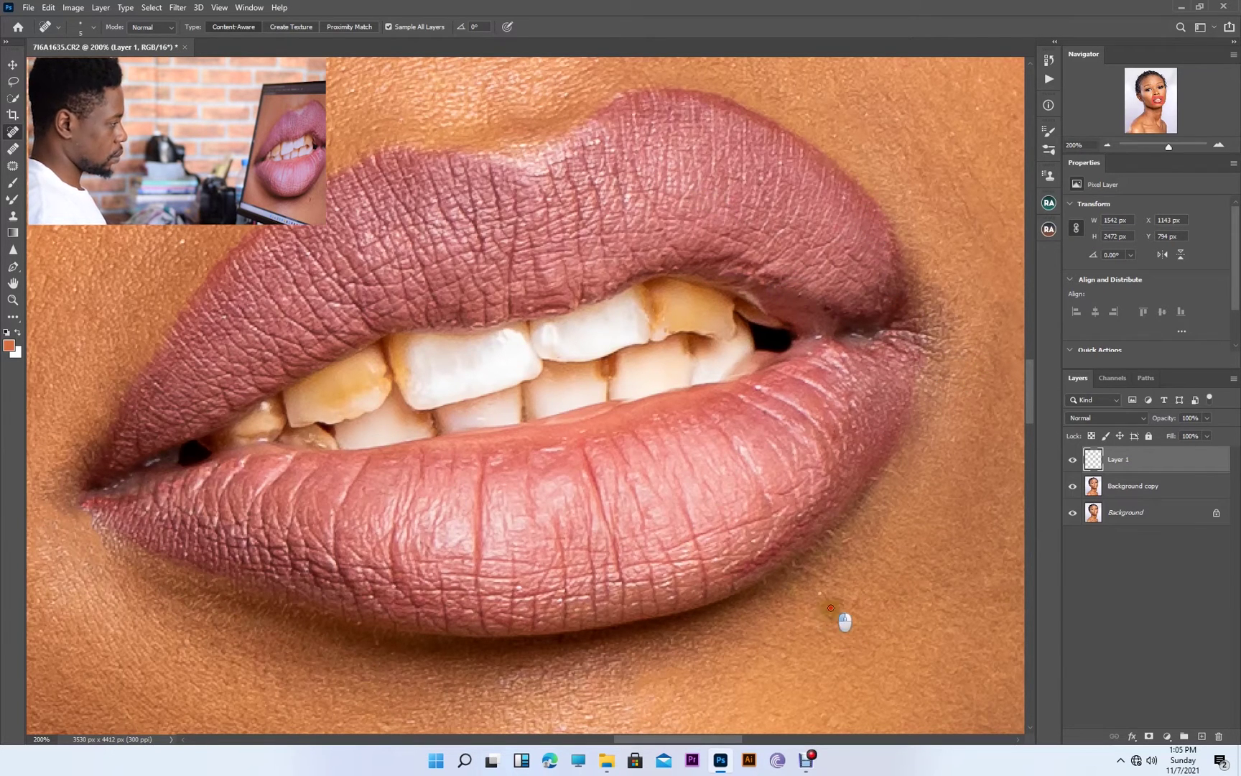
- Reframe the face, enlarge the healing brush slightly, and heal a small nose spot
{"action": "key", "text": "ctrl+minus"}
{"action": "key", "text": "ctrl+minus"}
{"action": "key", "text": "ctrl+minus"}
{"action": "key", "text": "ctrl+minus"}
{"action": "key", "text": "ctrl+minus"}
{"action": "key", "text": "ctrl+plus"}
{"action": "key", "text": "ctrl+plus"}
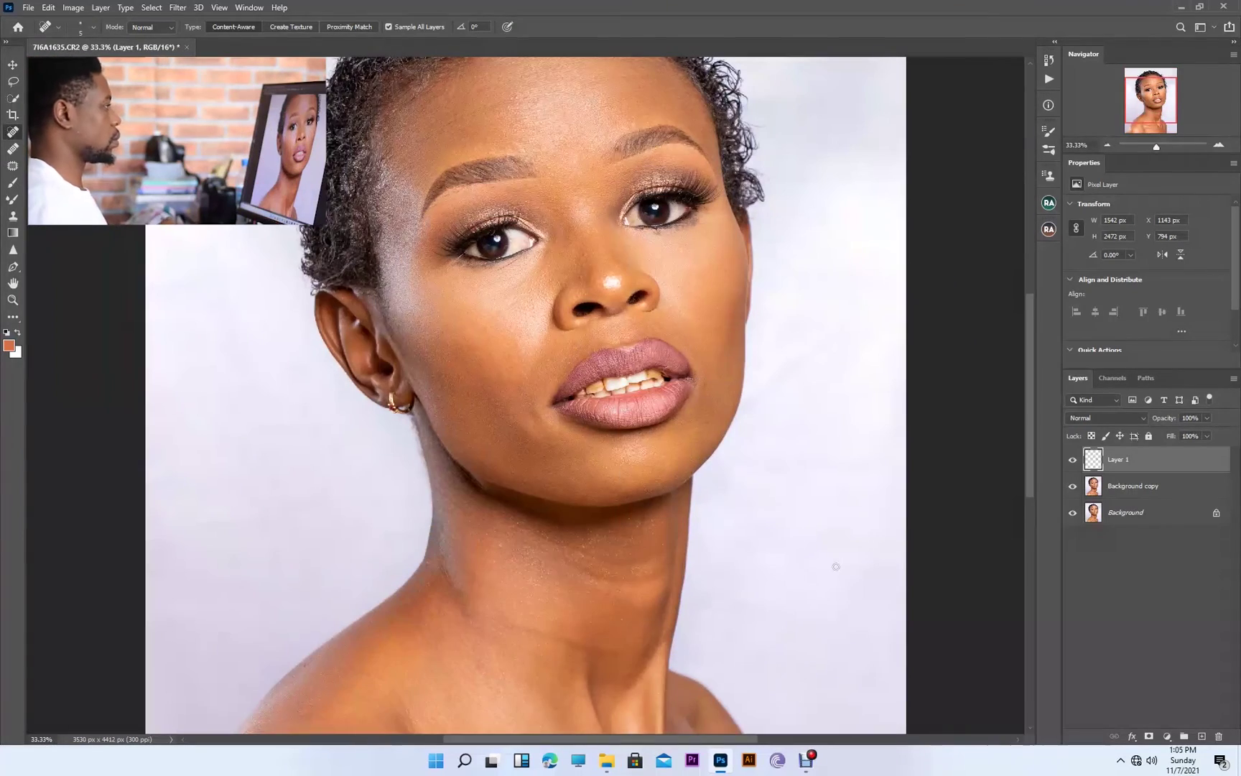
{"action": "key", "text": "bracketright"}
{"action": "key", "text": "bracketright"}
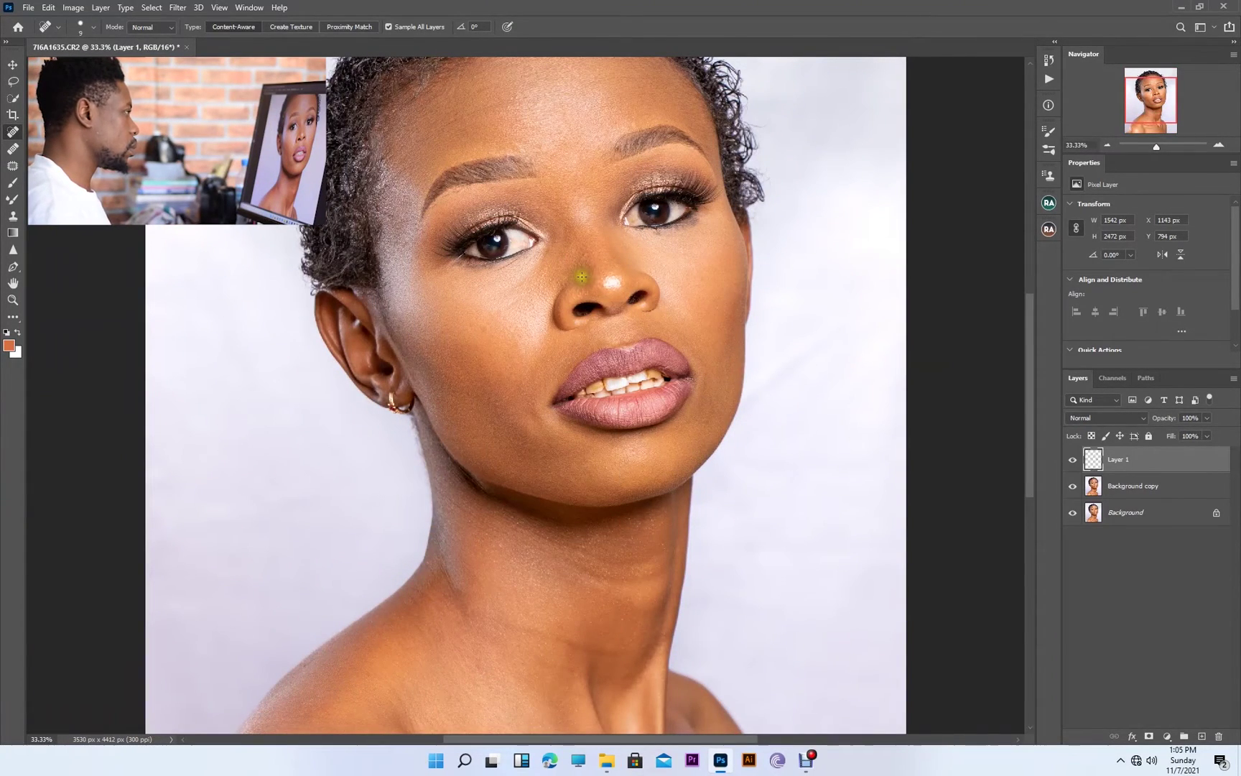
{"action": "left_click", "coordinate": [582, 264]}
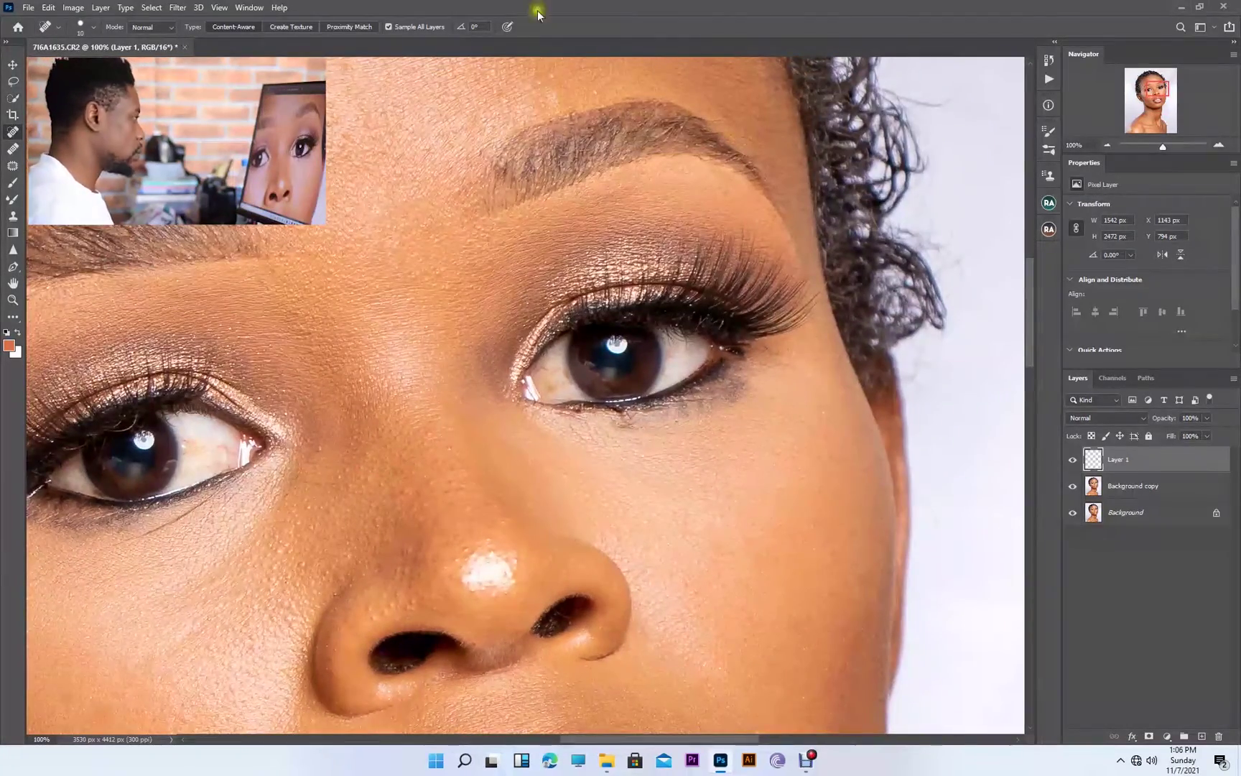
- With a smaller brush, heal the veins in one eye white and the marks along its lower lash line
{"action": "key", "text": "bracketleft"}
{"action": "key", "text": "bracketleft"}
{"action": "left_click", "coordinate": [564, 382]}
{"action": "mouse_move", "coordinate": [553, 379]}
{"action": "left_mouse_down"}
{"action": "mouse_move", "coordinate": [536, 368]}
{"action": "mouse_move", "coordinate": [554, 359]}
{"action": "left_mouse_up"}
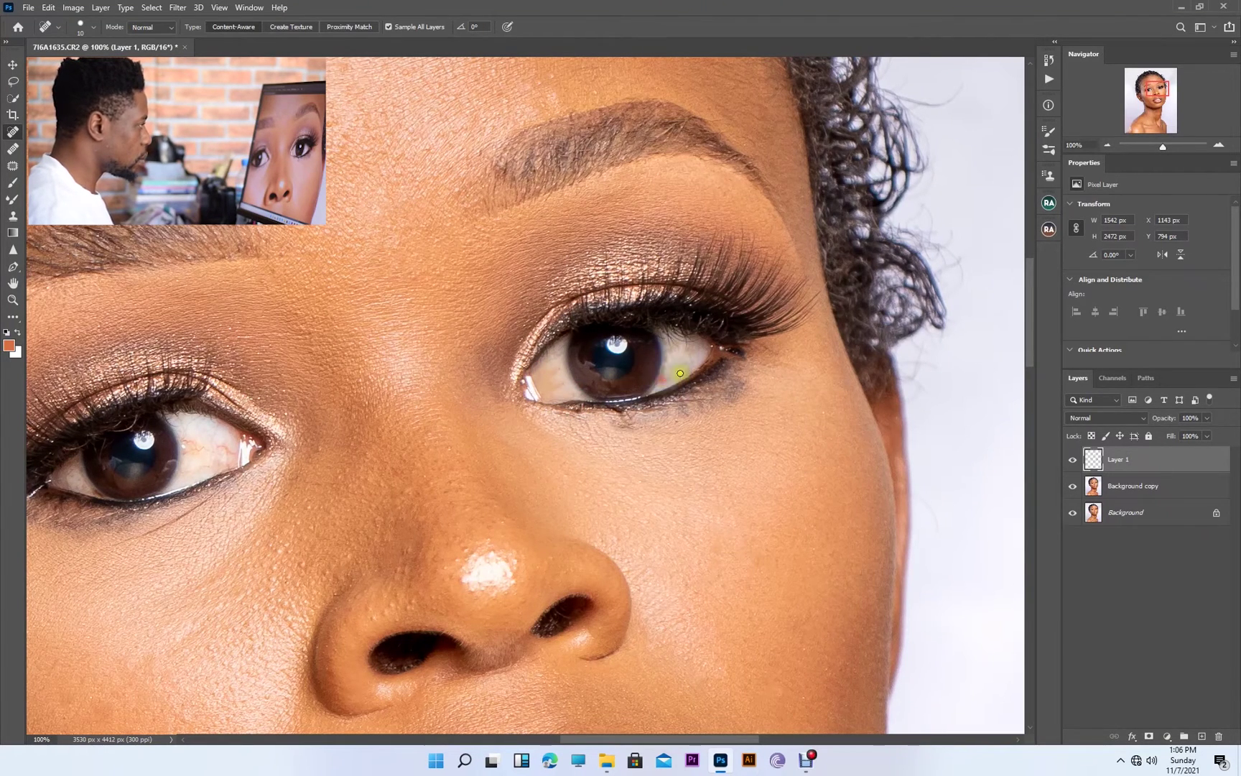
{"action": "left_click_drag", "start_coordinate": [669, 358], "coordinate": [708, 355]}
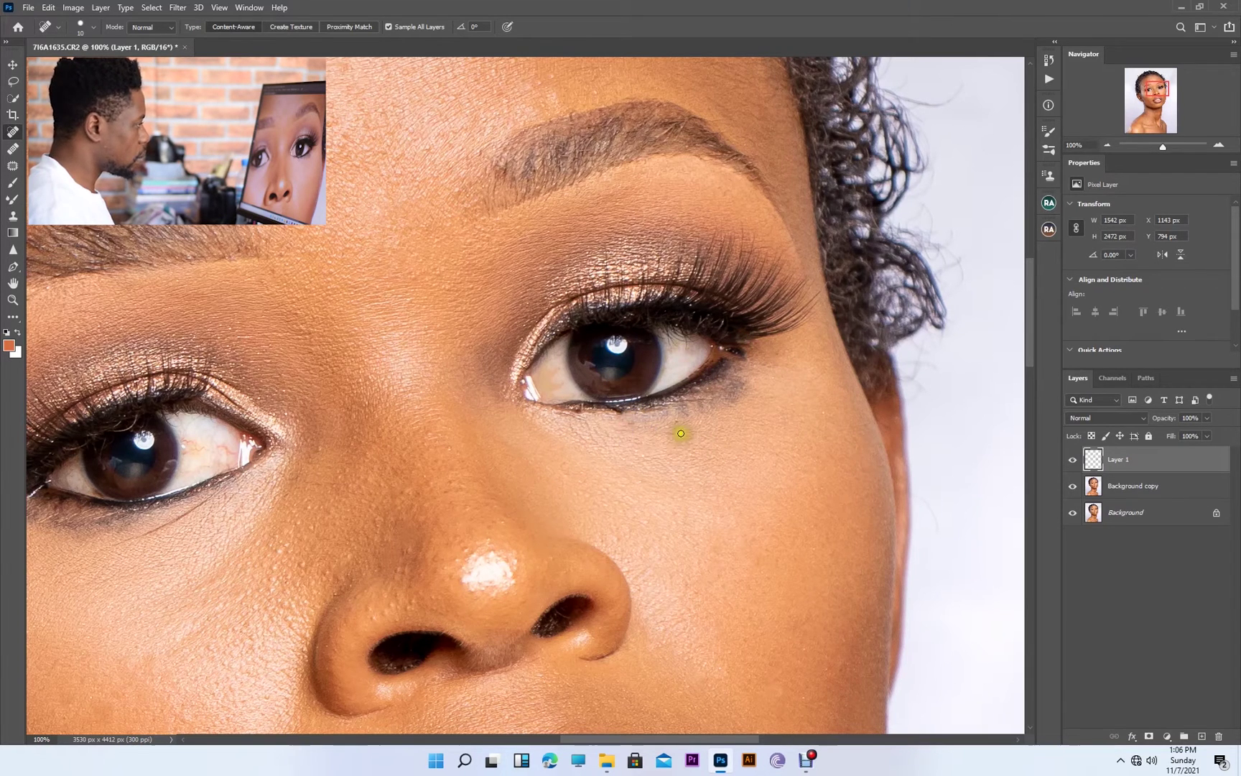
{"action": "left_click", "coordinate": [586, 407]}
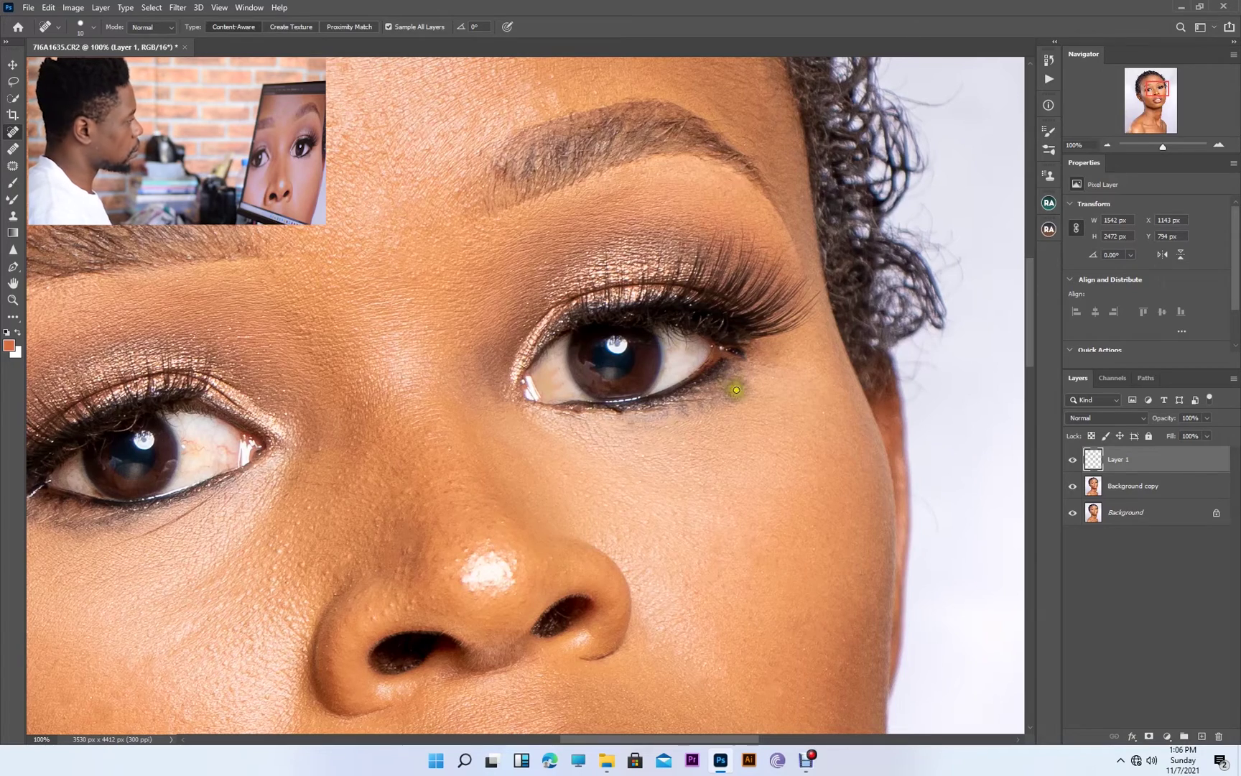
{"action": "left_click_drag", "start_coordinate": [706, 389], "coordinate": [722, 391]}
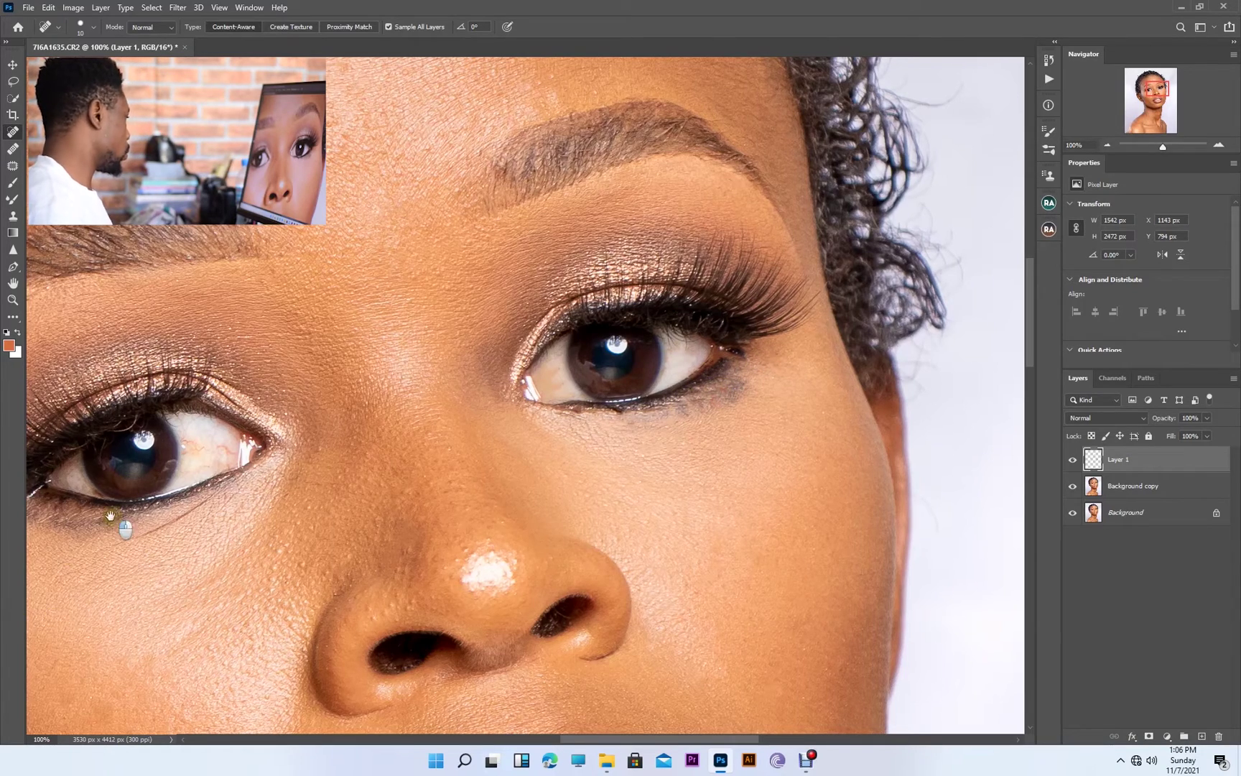
- Heal the red veins, inner-corner mark and lower lash line of the other eye
{"action": "left_click_drag", "start_coordinate": [110, 516], "coordinate": [378, 548]}
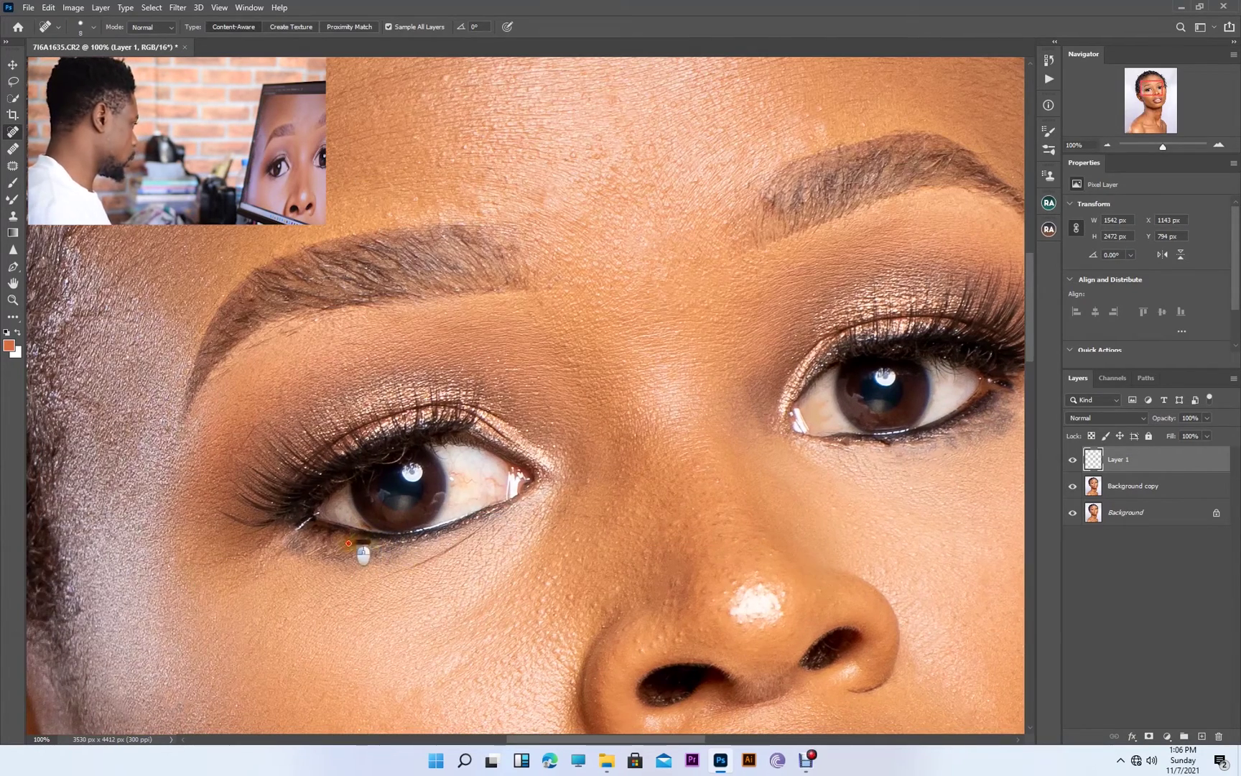
{"action": "left_click", "coordinate": [423, 361]}
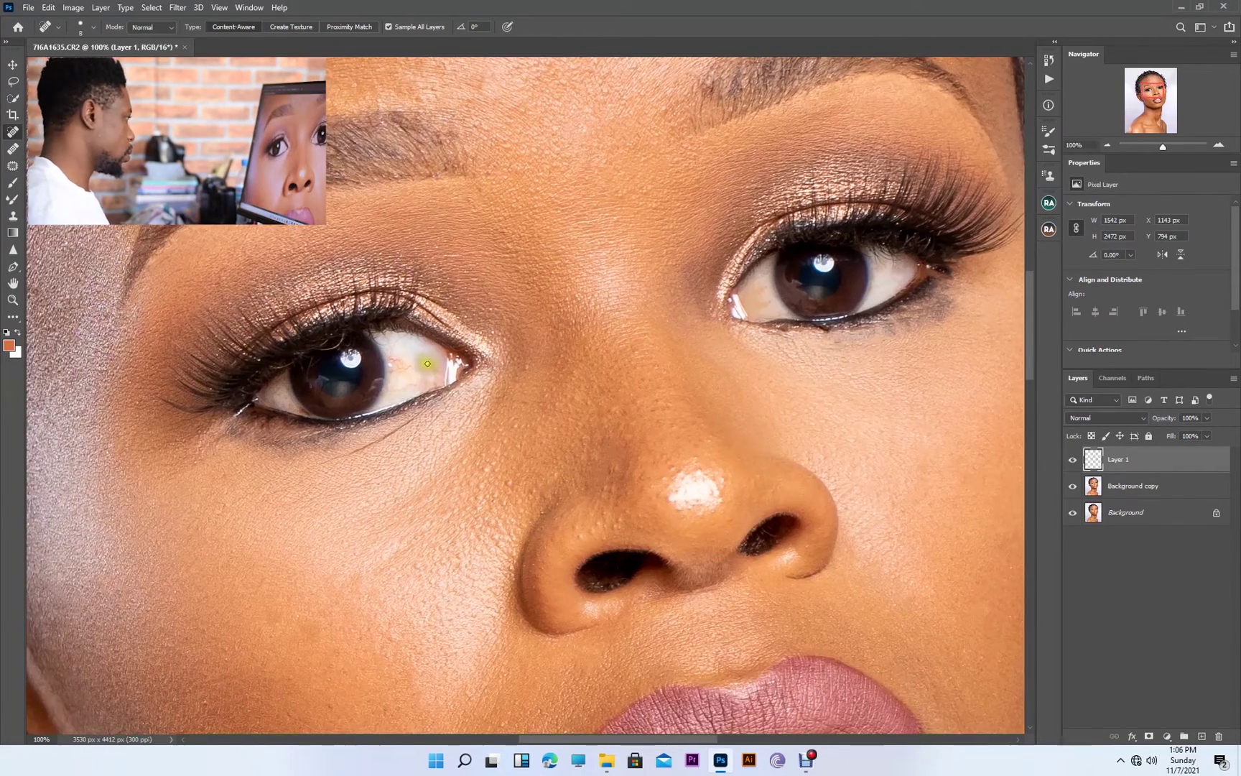
{"action": "left_click_drag", "start_coordinate": [410, 367], "coordinate": [412, 369]}
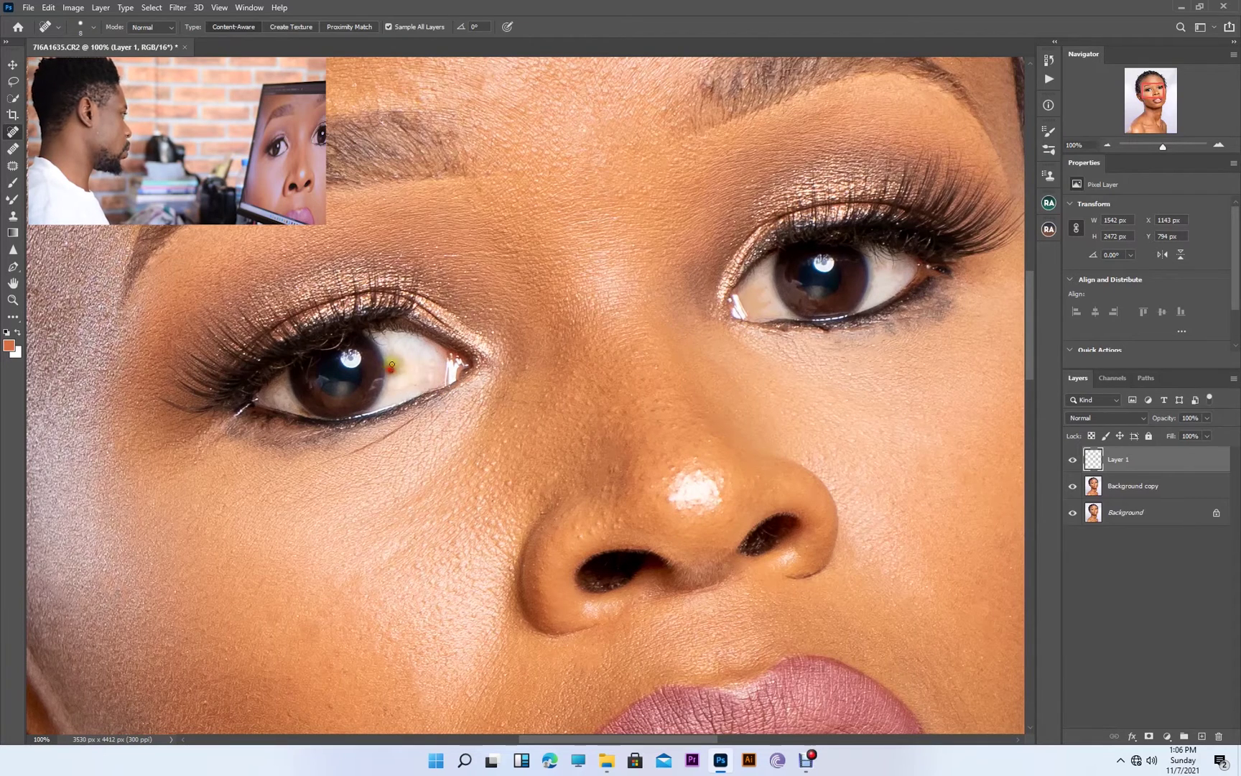
{"action": "left_click", "coordinate": [291, 365]}
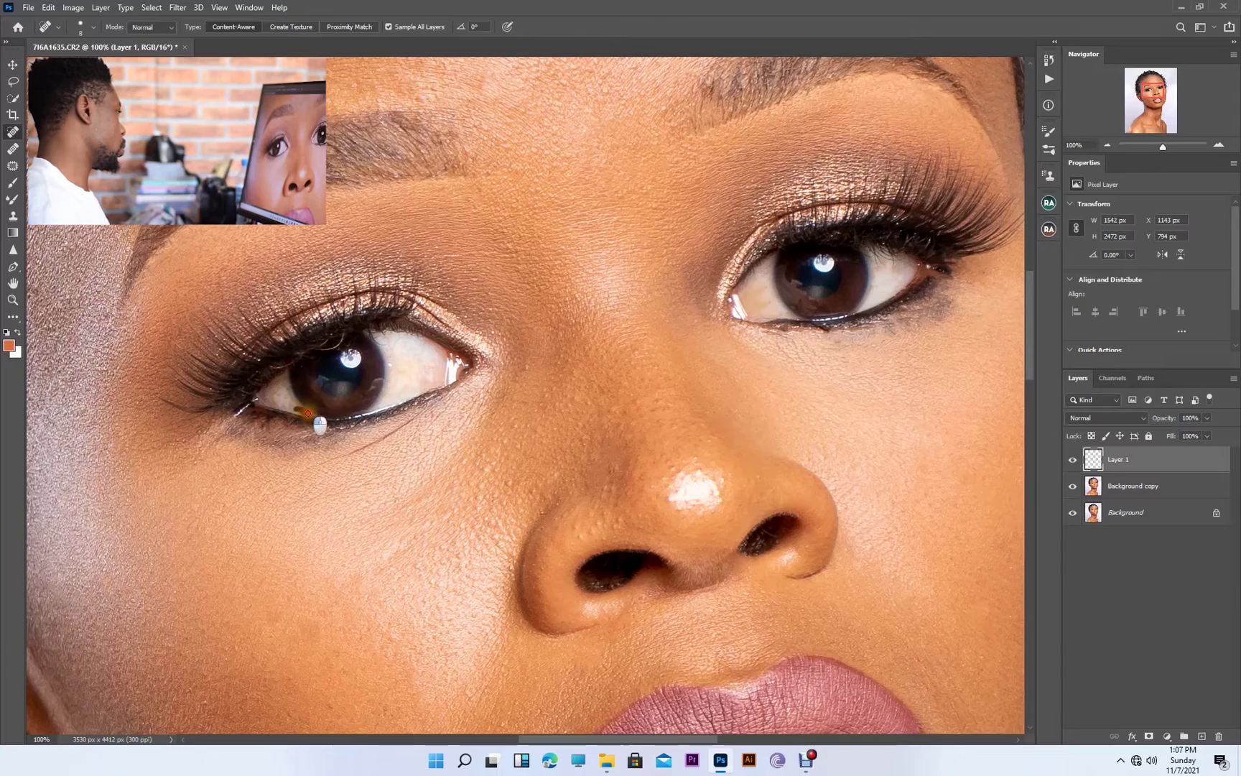
{"action": "left_click", "coordinate": [276, 388]}
{"action": "left_click_drag", "start_coordinate": [276, 387], "coordinate": [219, 420]}
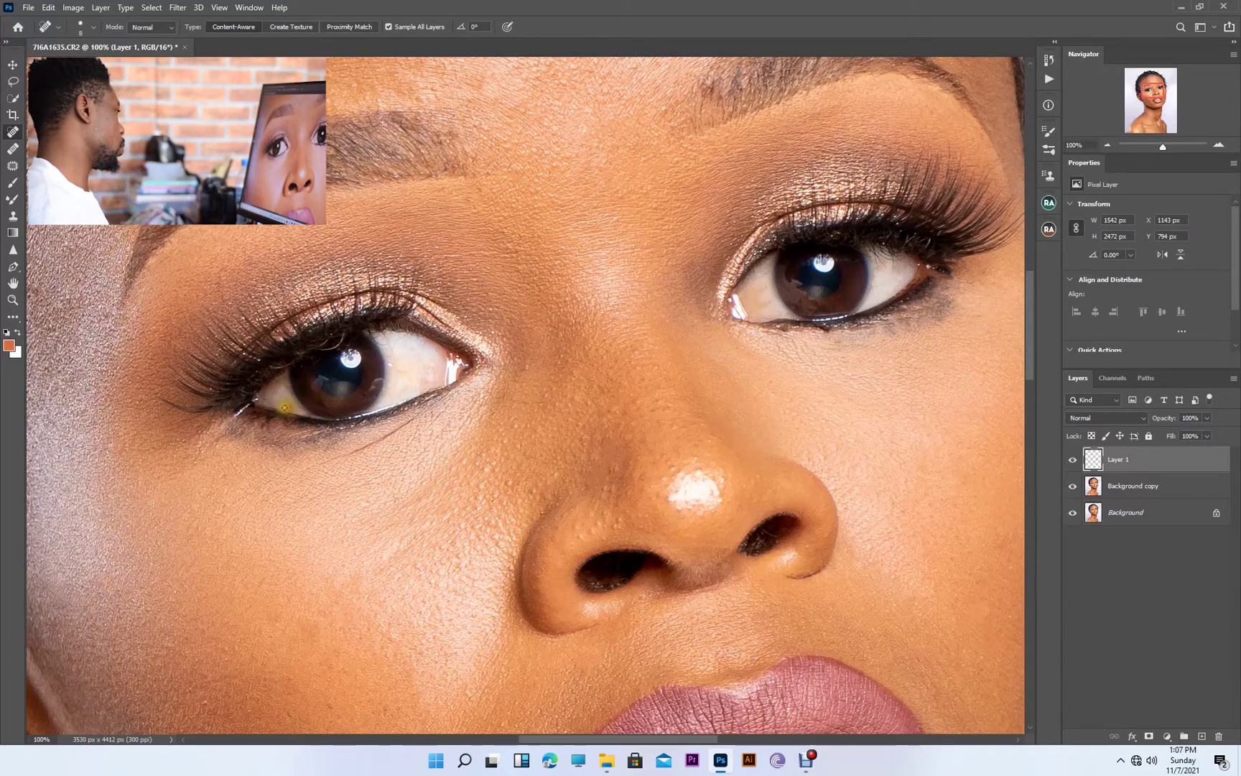
{"action": "left_click_drag", "start_coordinate": [960, 287], "coordinate": [622, 508]}
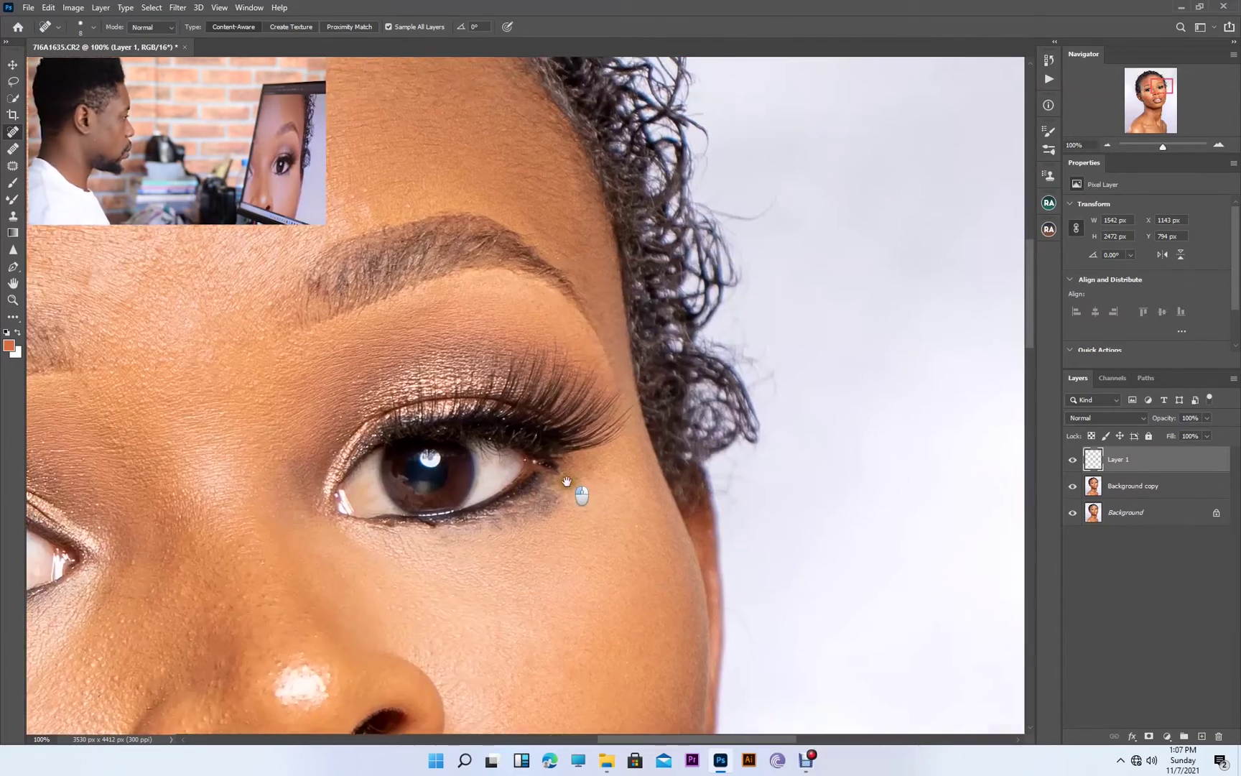